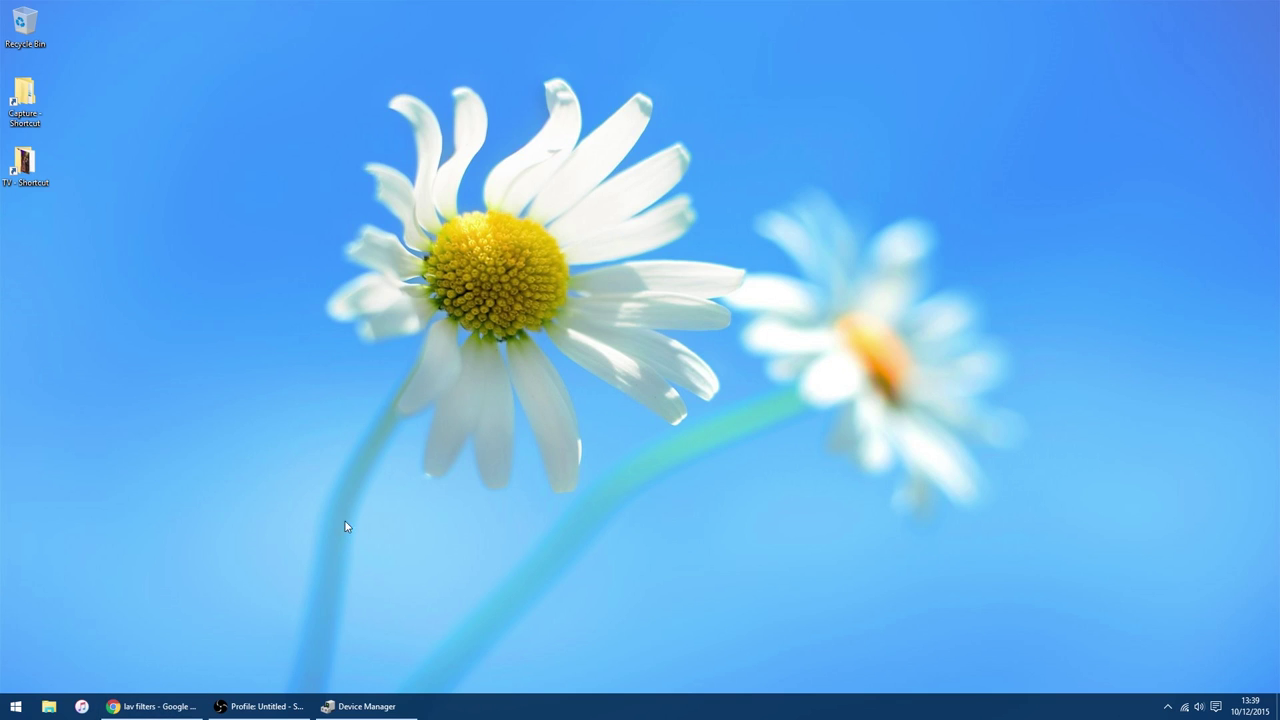
# Switch to Chrome and look through the DVBViewer Pro home page, including its description of features and hardware compatibility.
pyautogui.click(155, 706)
pyautogui.click(90, 6)
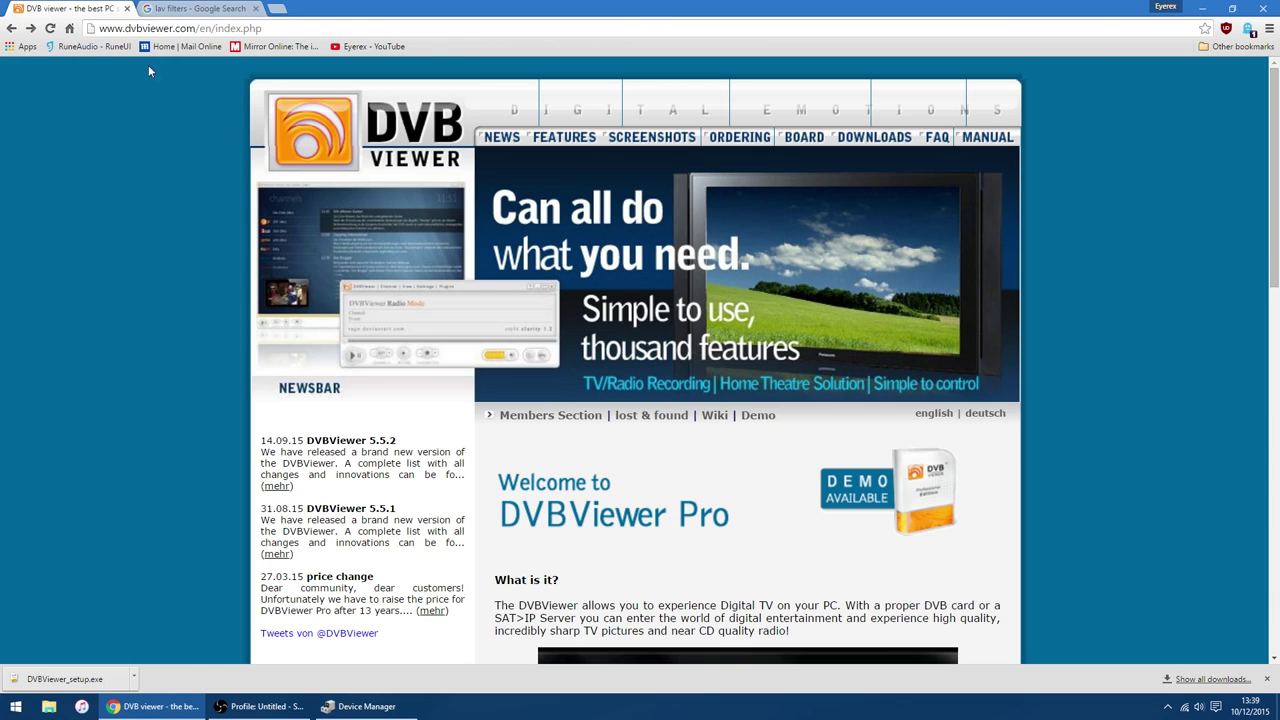
pyautogui.scroll(-2, 154, 275)
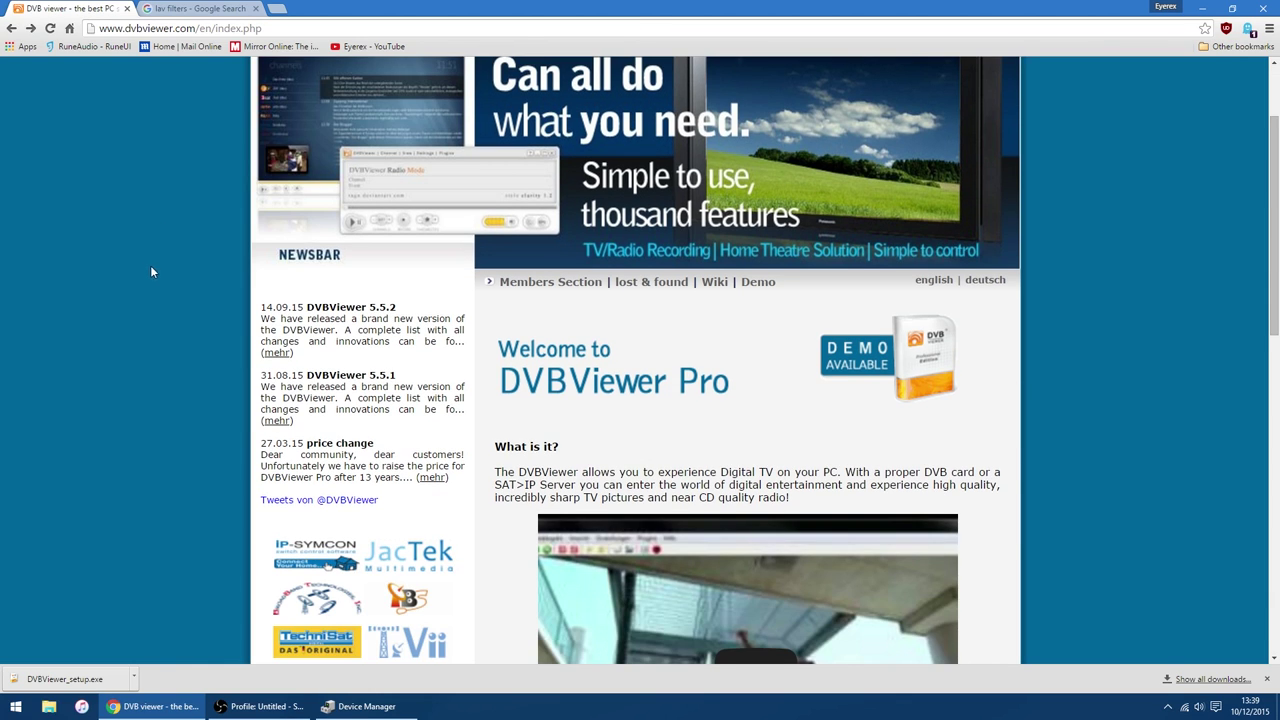
pyautogui.click(1267, 679)
pyautogui.scroll(2, 156, 412)
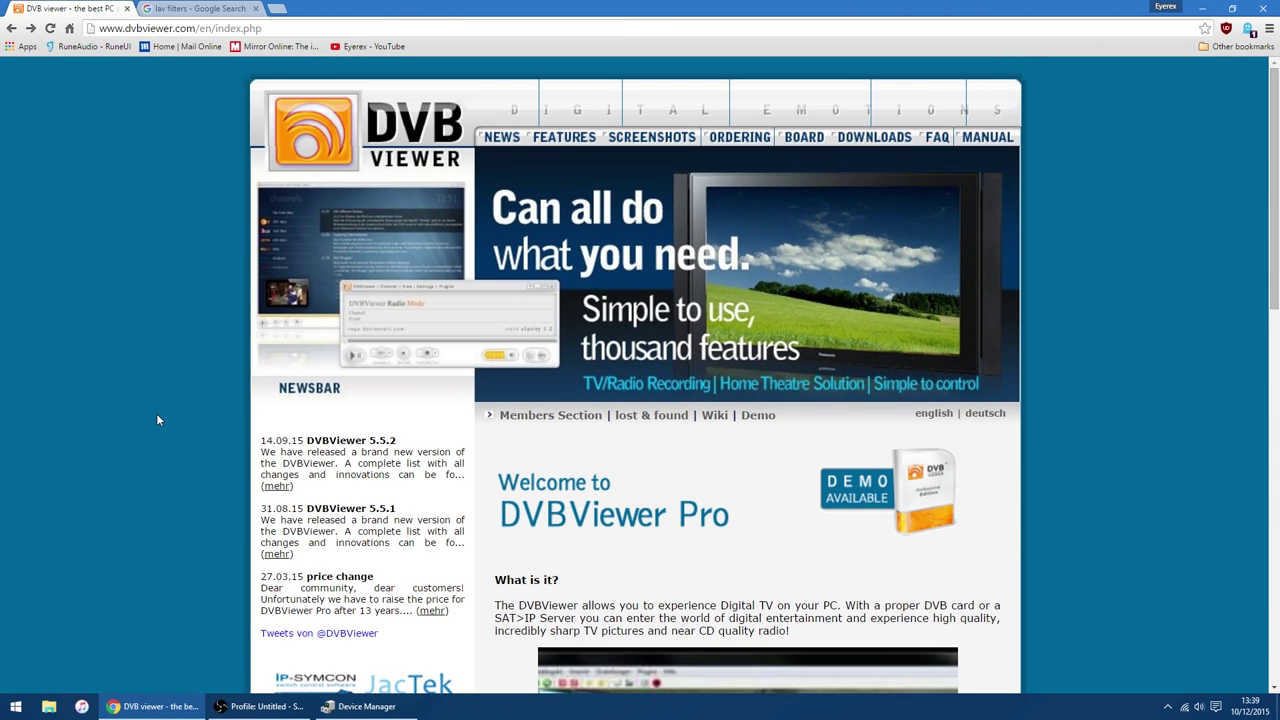
pyautogui.scroll(-4, 156, 413)
pyautogui.scroll(3, 156, 413)
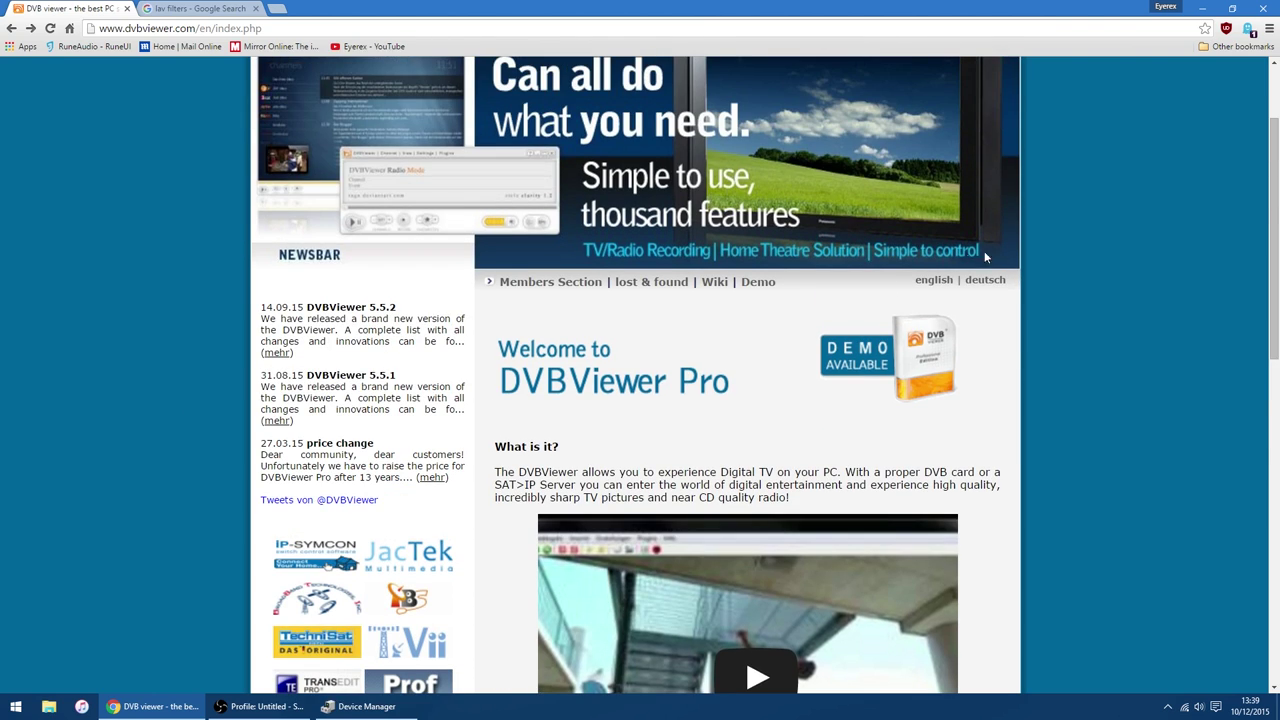
pyautogui.scroll(-6, 1102, 298)
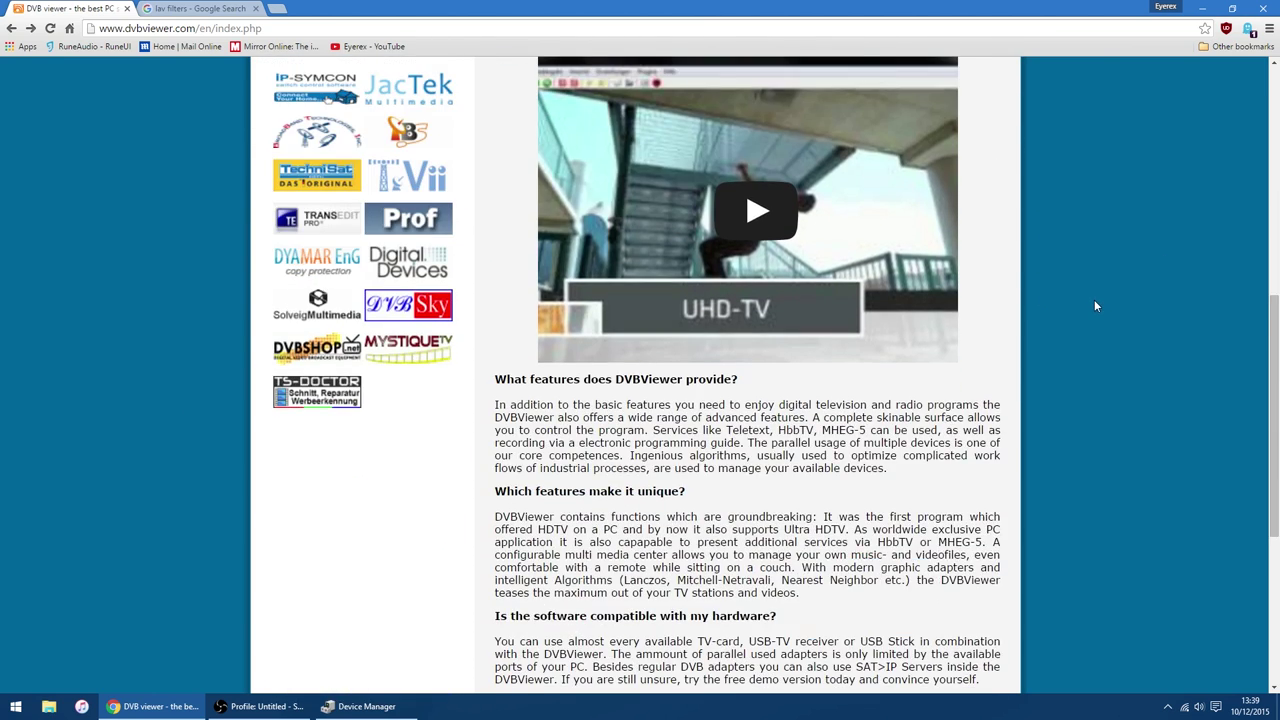
pyautogui.scroll(4, 1094, 307)
pyautogui.scroll(3, 1096, 312)
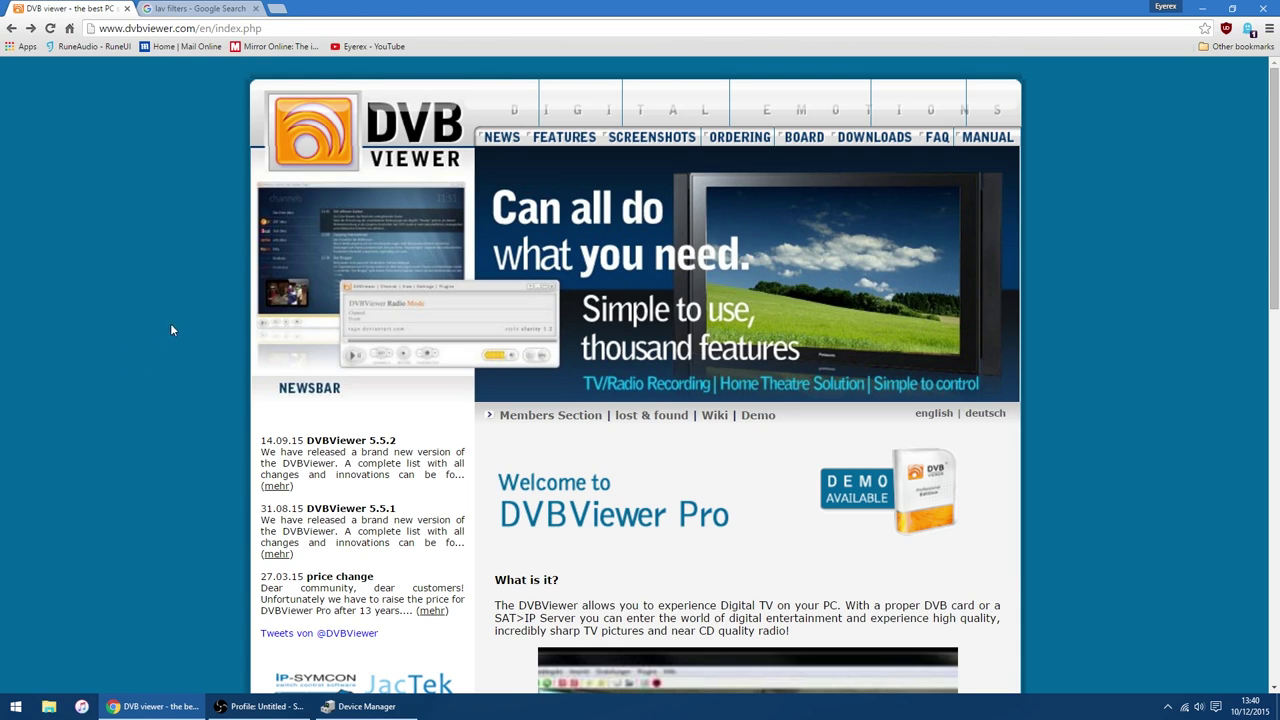
# Open the Doom9 forum thread about LAV Filters from the existing Google search results.
pyautogui.click(197, 8)
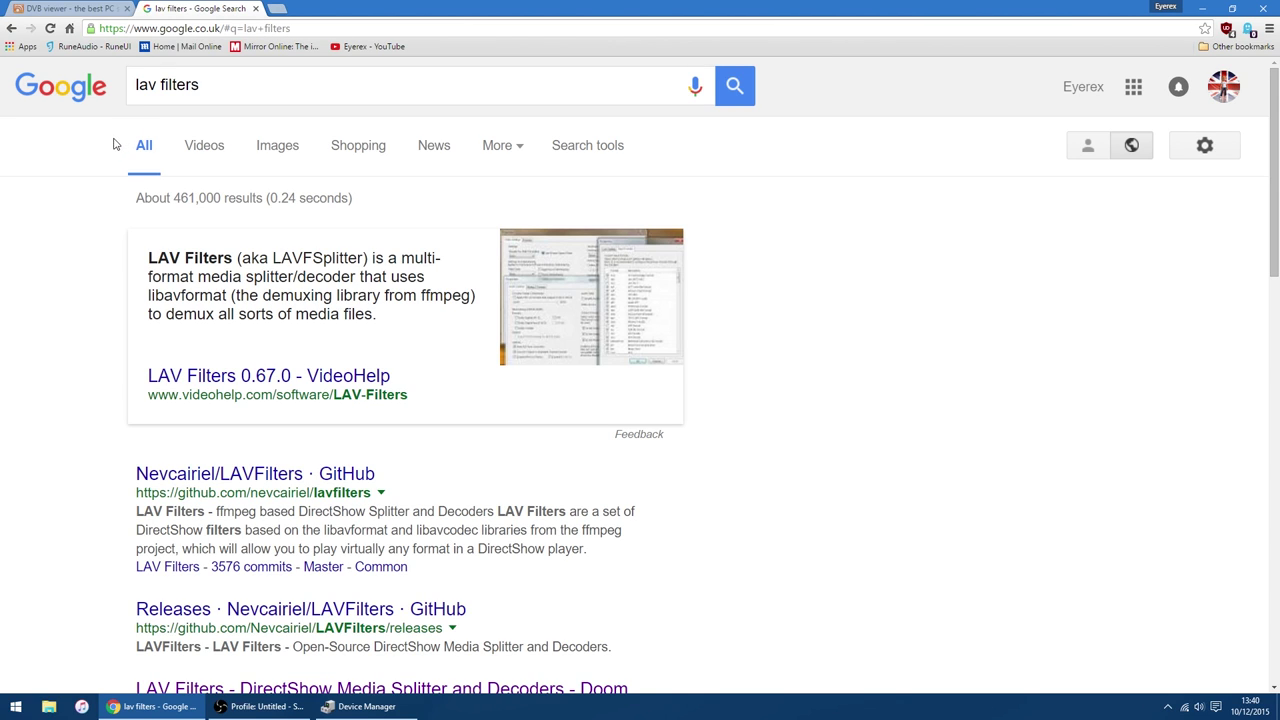
pyautogui.scroll(-2, 80, 268)
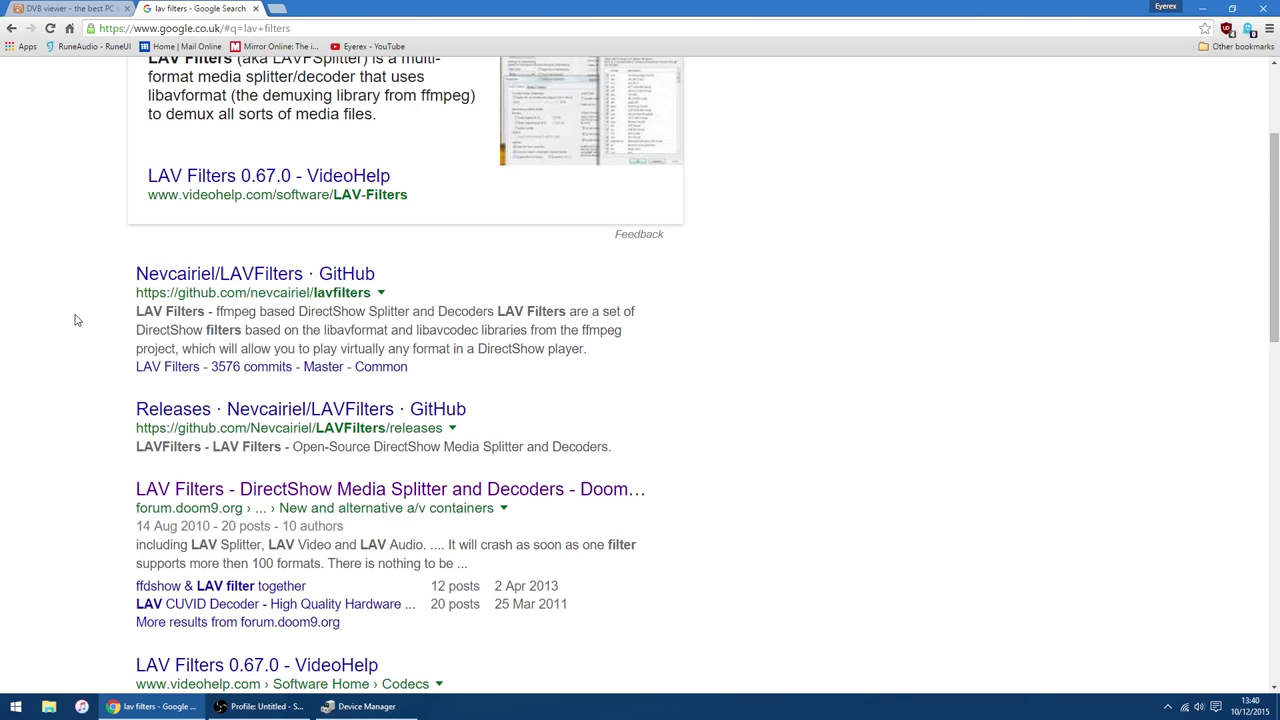
pyautogui.scroll(-1, 74, 320)
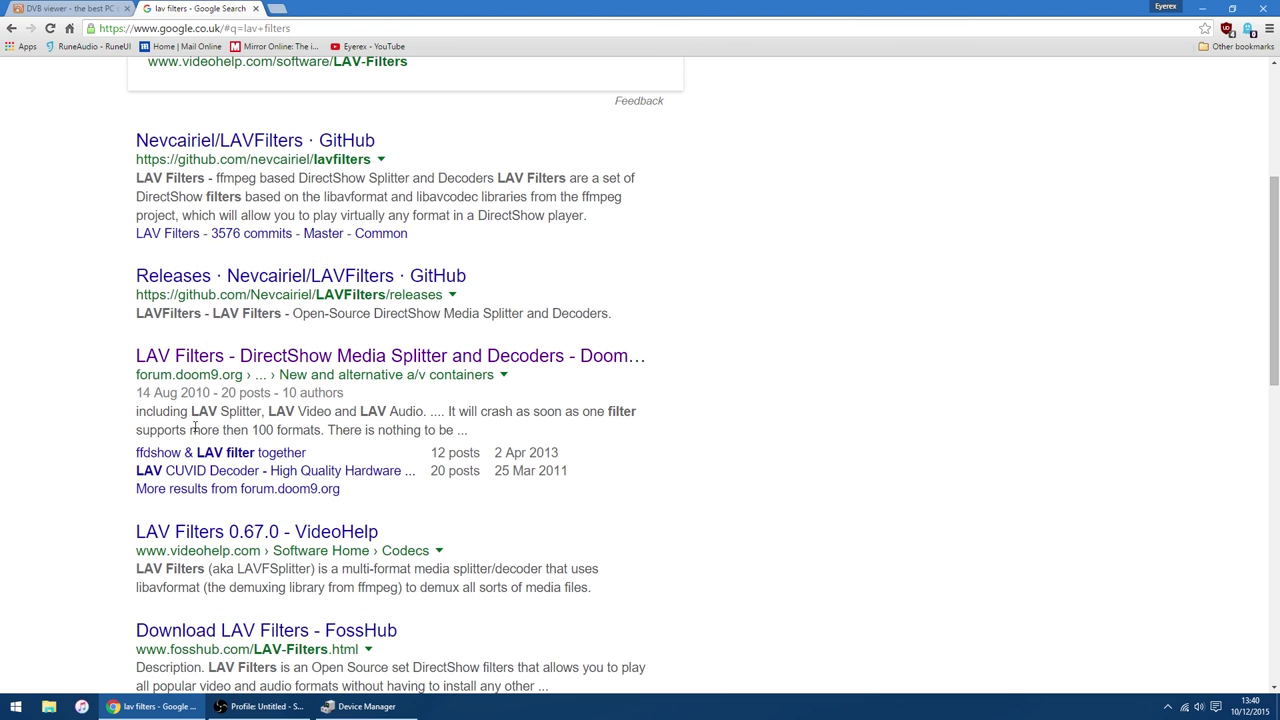
pyautogui.scroll(2, 263, 290)
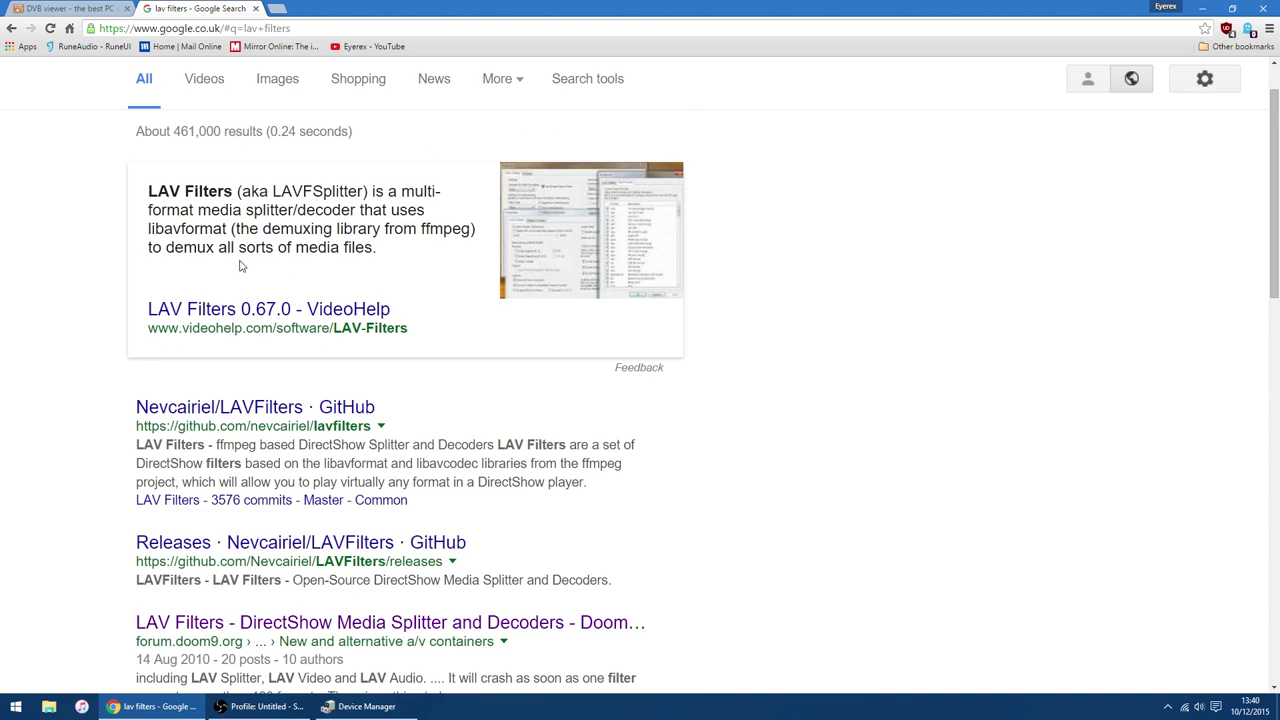
pyautogui.scroll(-2, 46, 477)
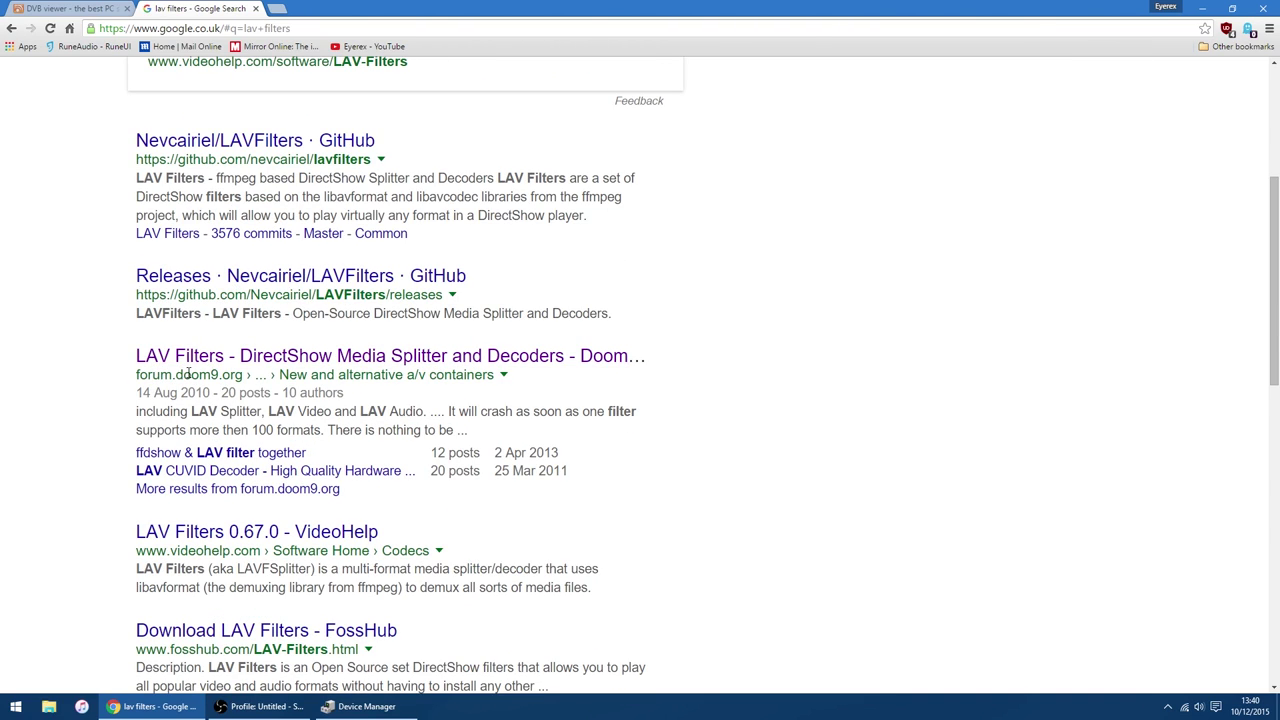
pyautogui.click(230, 358)
# Request the LAV Filters 0.67 installer from the thread's download section, and cancel saving it.
pyautogui.scroll(-7, 352, 318)
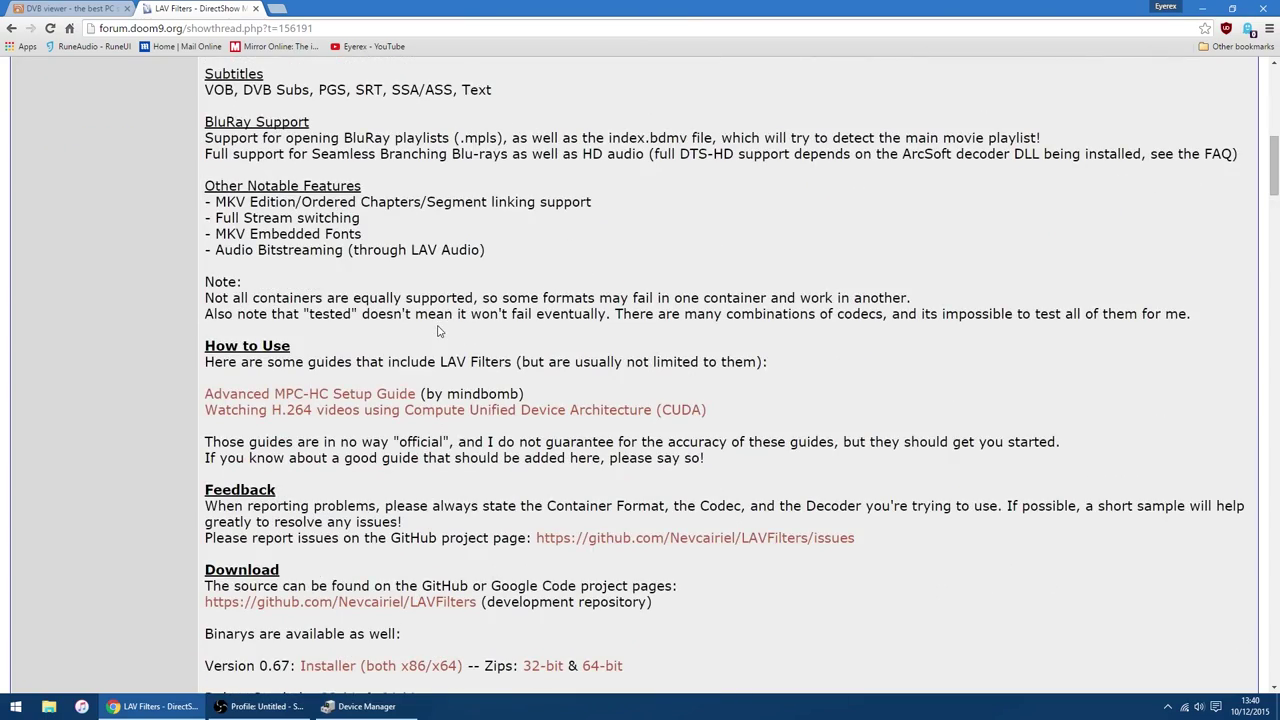
pyautogui.scroll(-2, 437, 330)
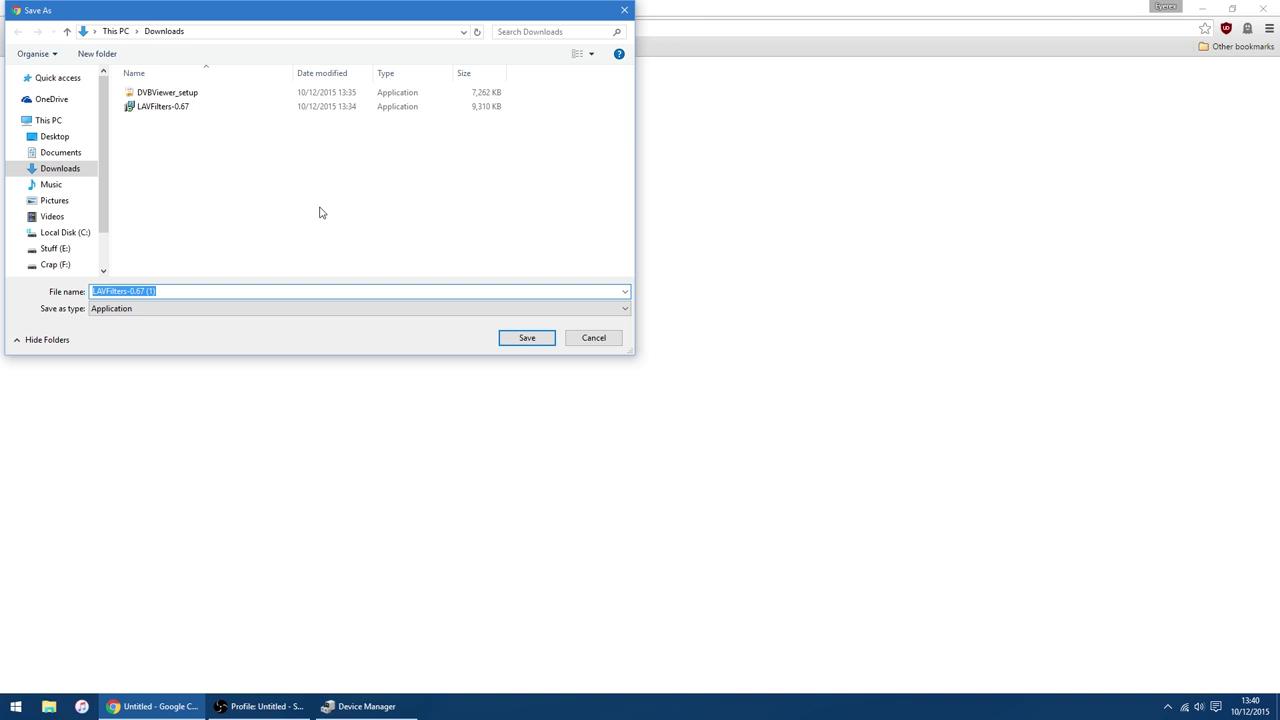
pyautogui.click(592, 337)
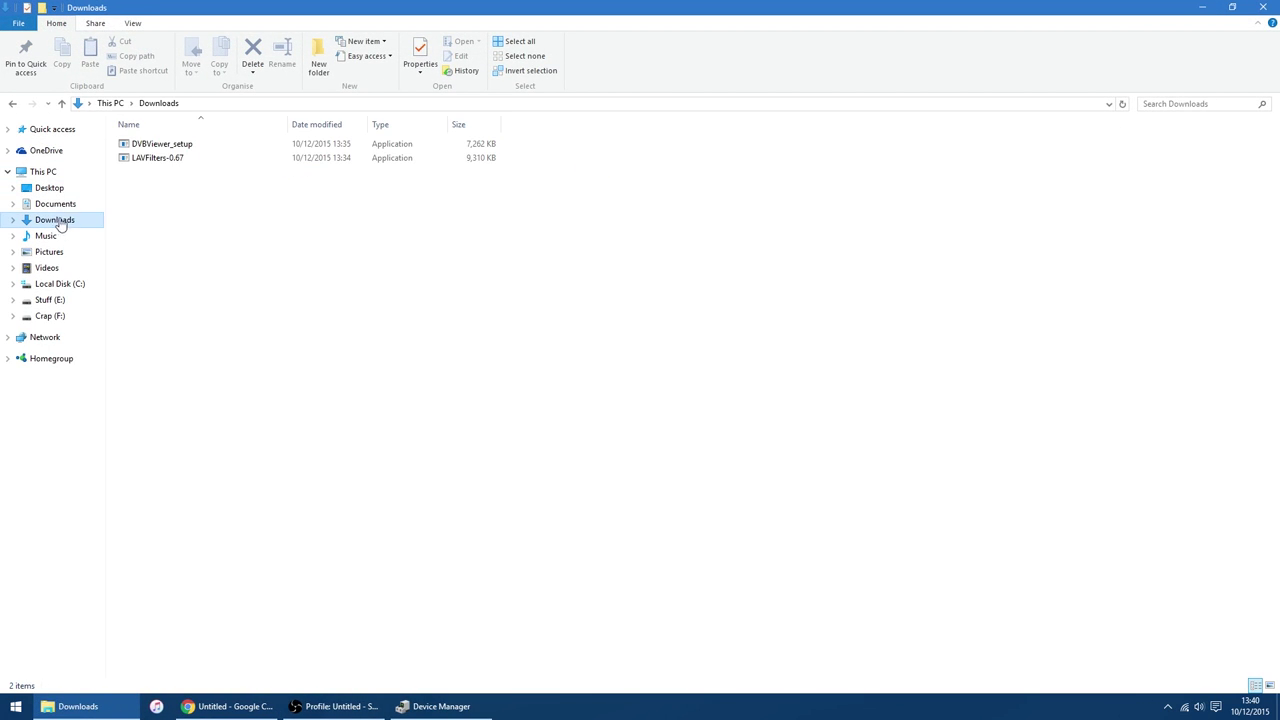
# Install LAV Filters 0.67 from the Downloads folder with all components, Start menu shortcuts and the default splitter formats.
pyautogui.doubleClick(167, 164)
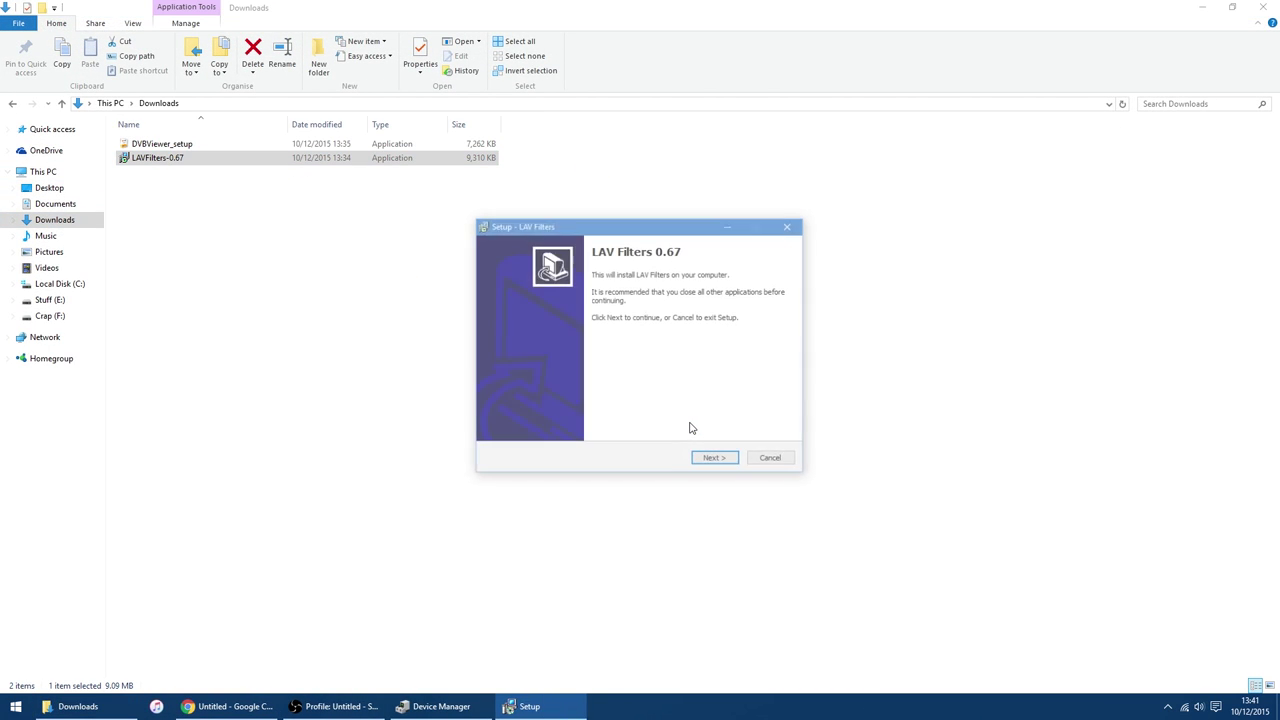
pyautogui.click(716, 460)
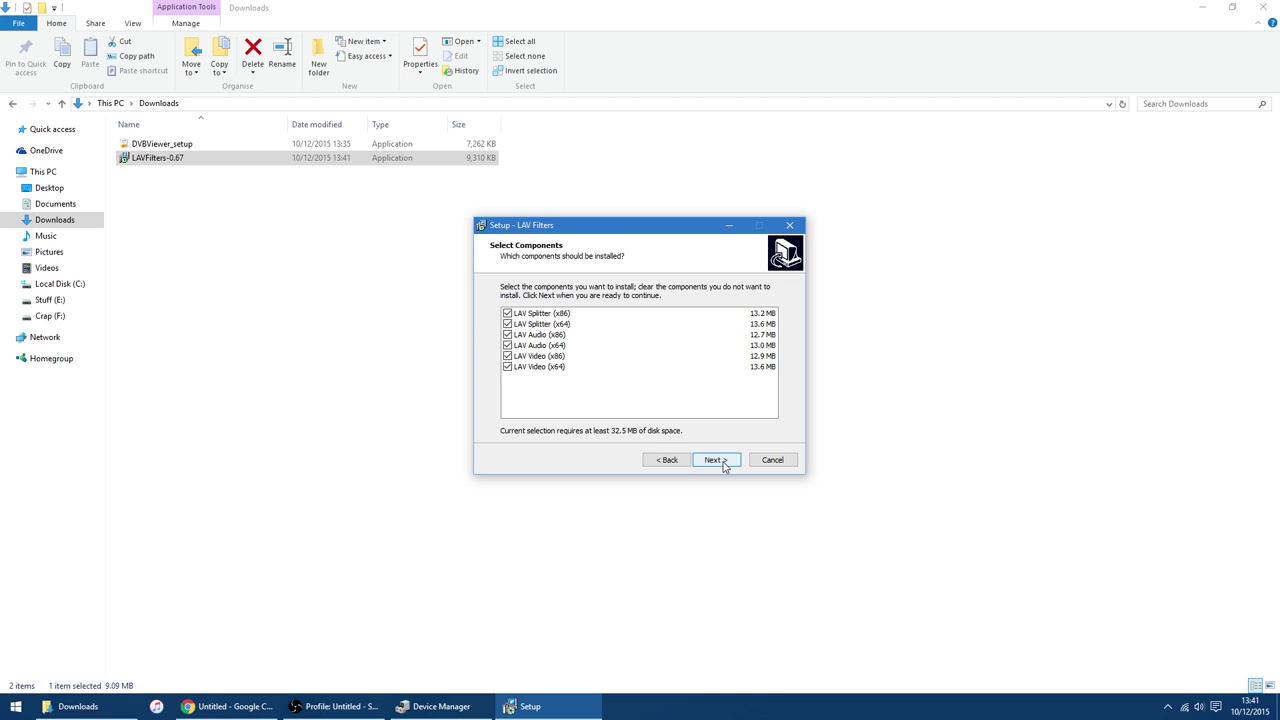
pyautogui.click(1262, 7)
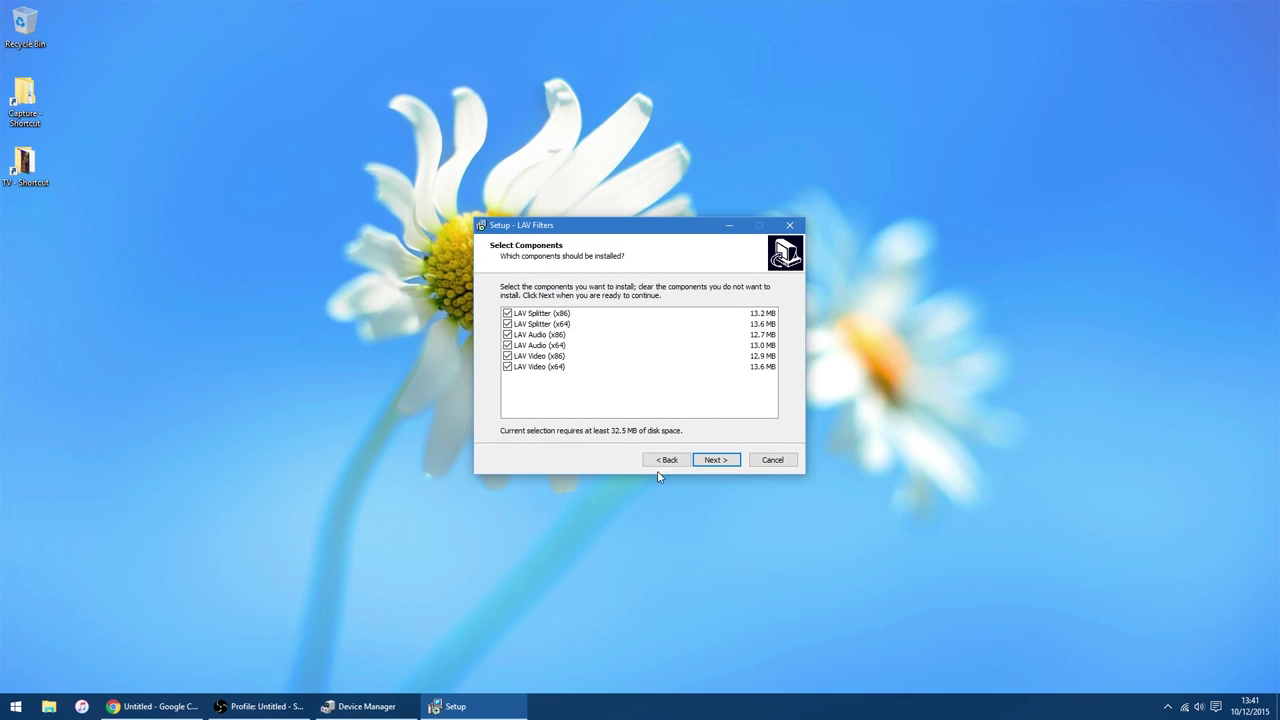
pyautogui.click(1201, 8)
pyautogui.click(712, 464)
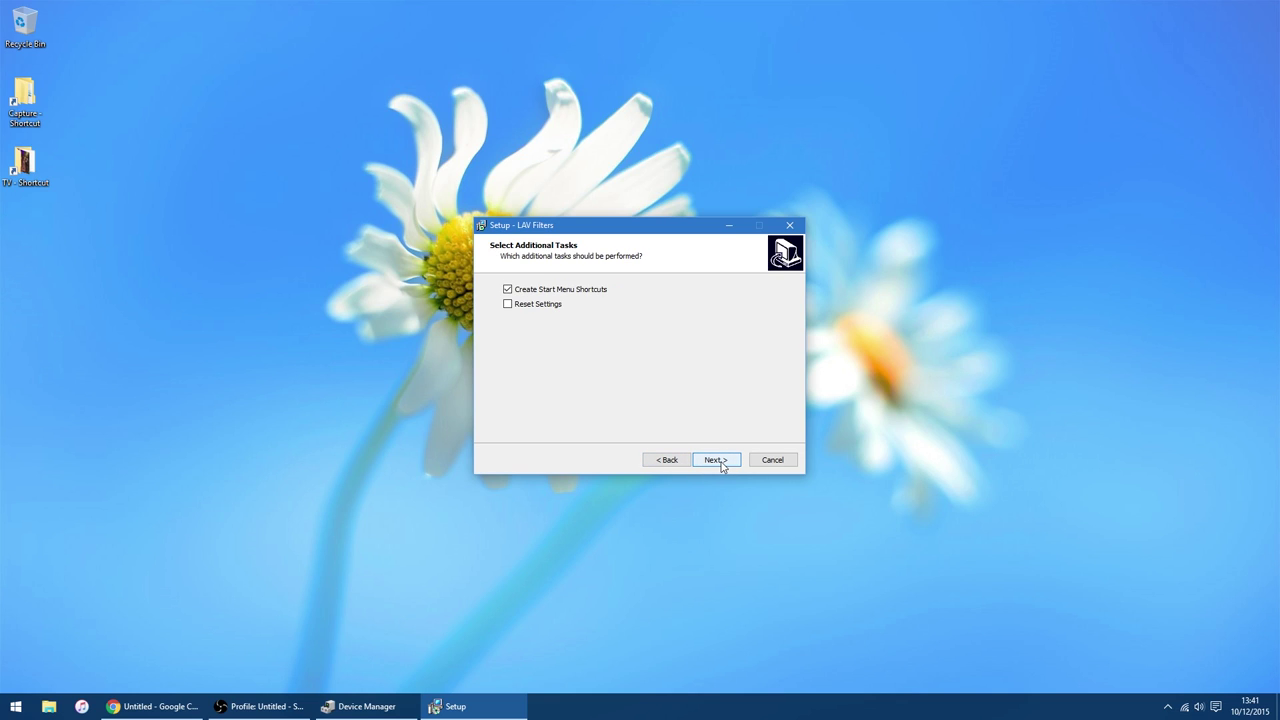
pyautogui.click(722, 465)
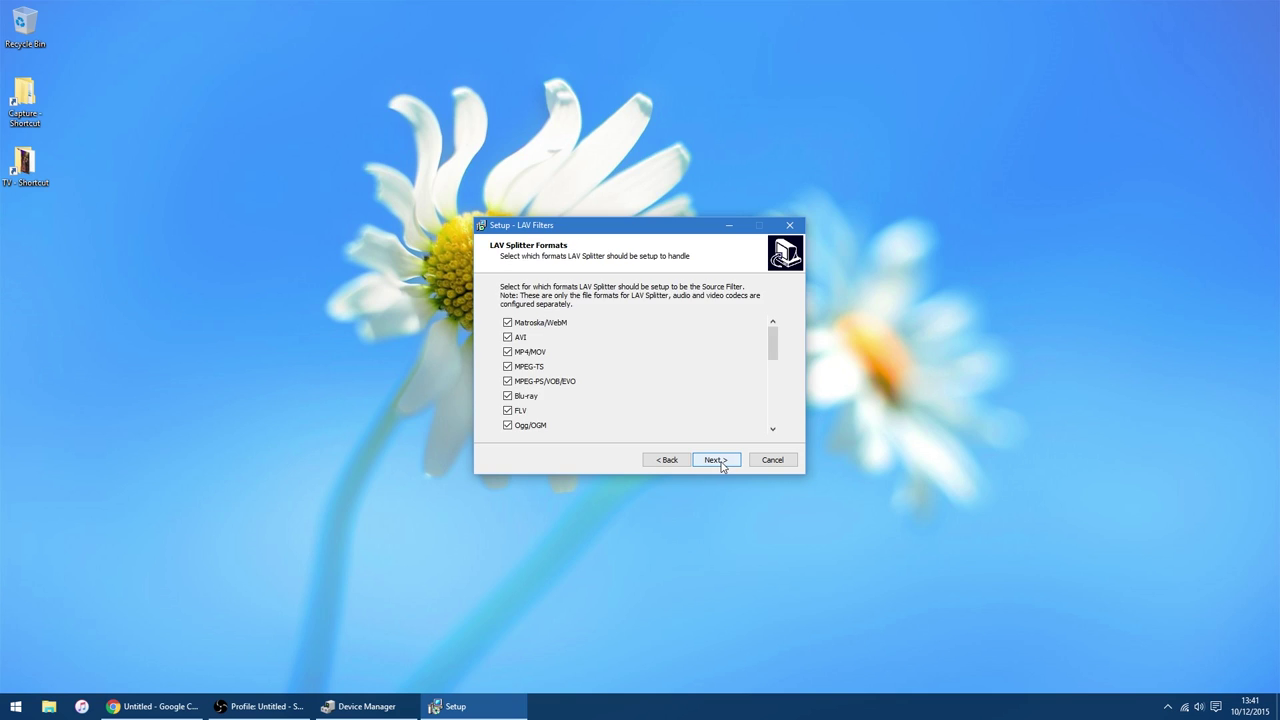
pyautogui.click(721, 463)
pyautogui.click(721, 463)
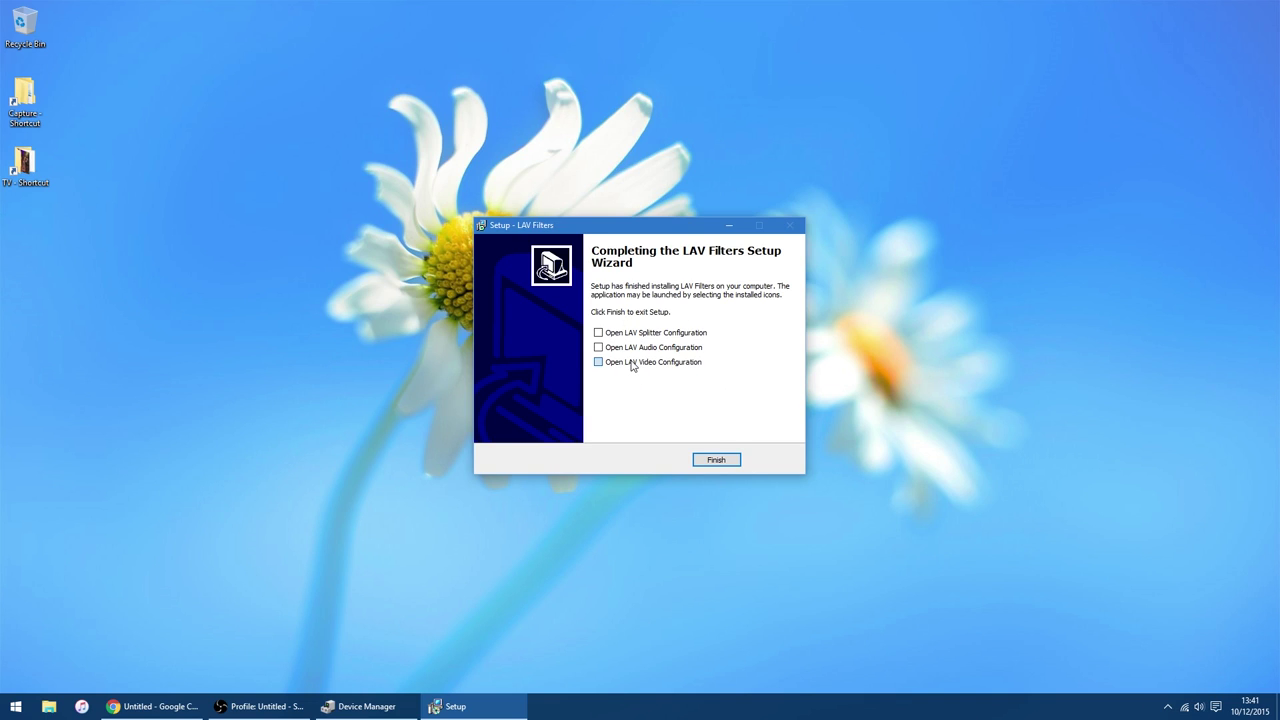
# Finish the LAV Filters setup with the video configuration opened, and keep NVIDIA CUVID as the hardware decoder.
pyautogui.click(716, 459)
pyautogui.moveTo(257, 46); pyautogui.dragTo(550, 118)
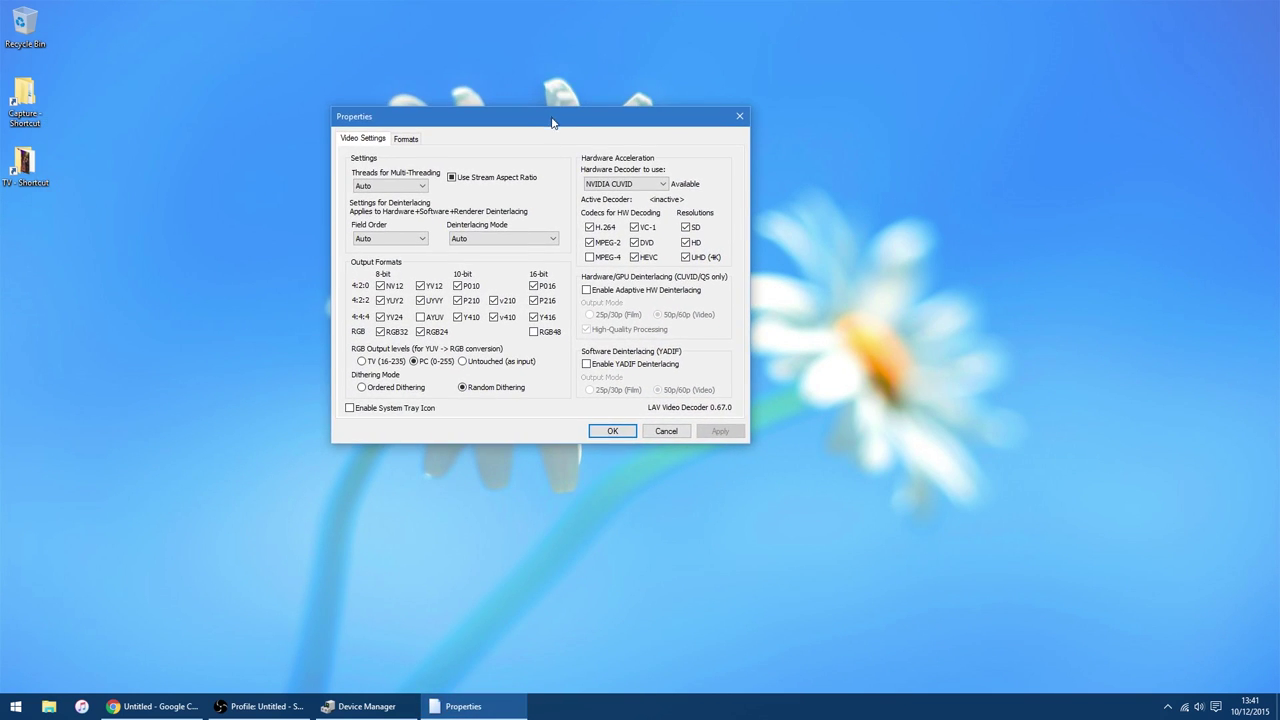
pyautogui.click(637, 190)
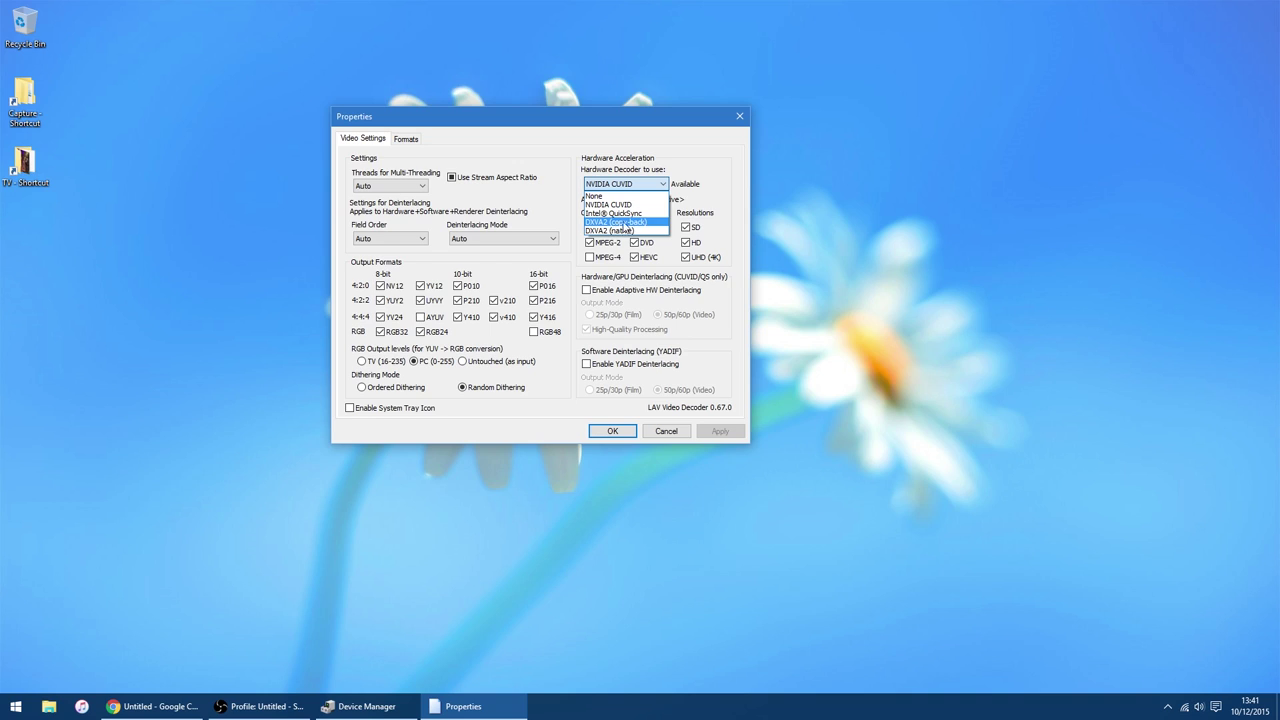
pyautogui.click(701, 151)
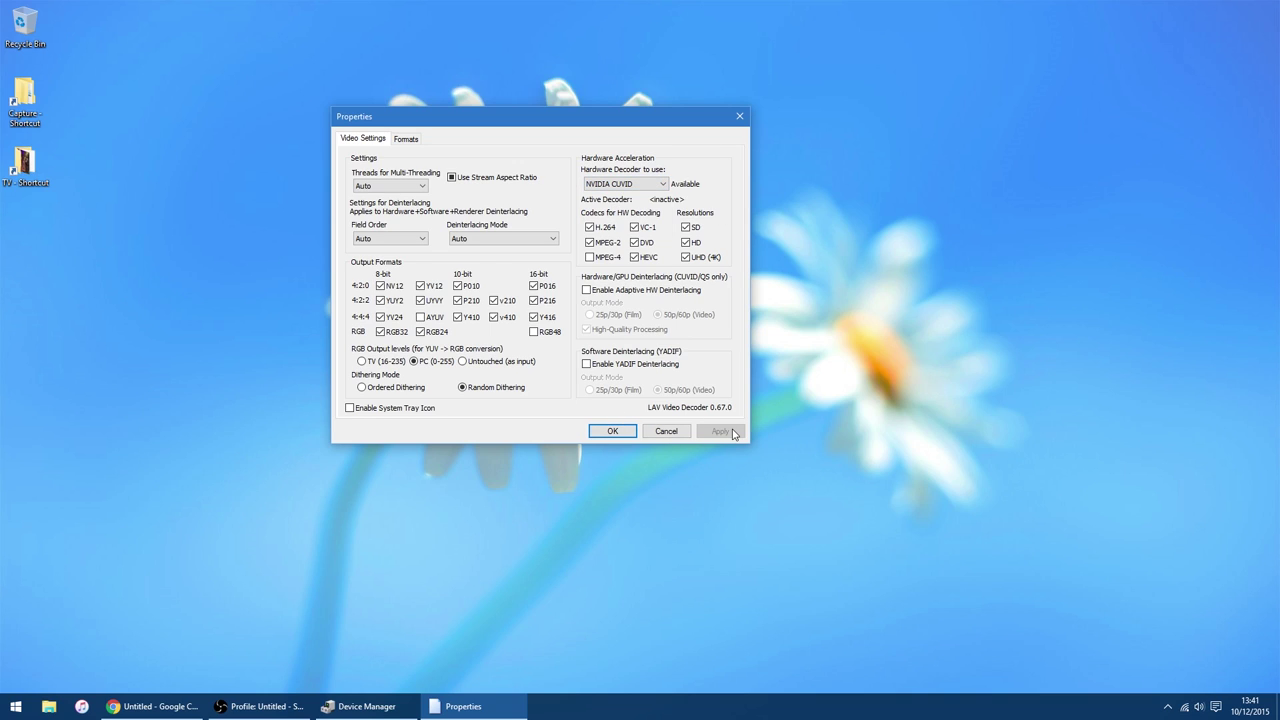
pyautogui.click(608, 431)
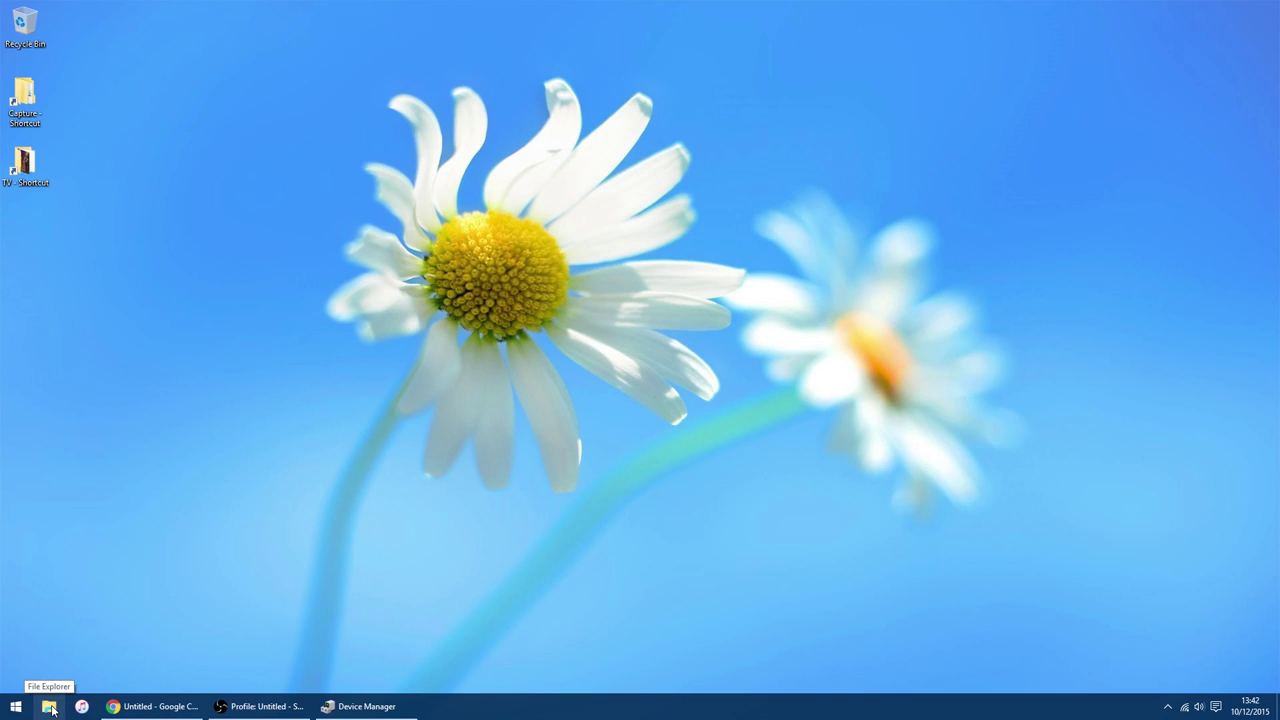
# Launch DVBViewer_setup from the Downloads folder and close File Explorer.
pyautogui.click(49, 707)
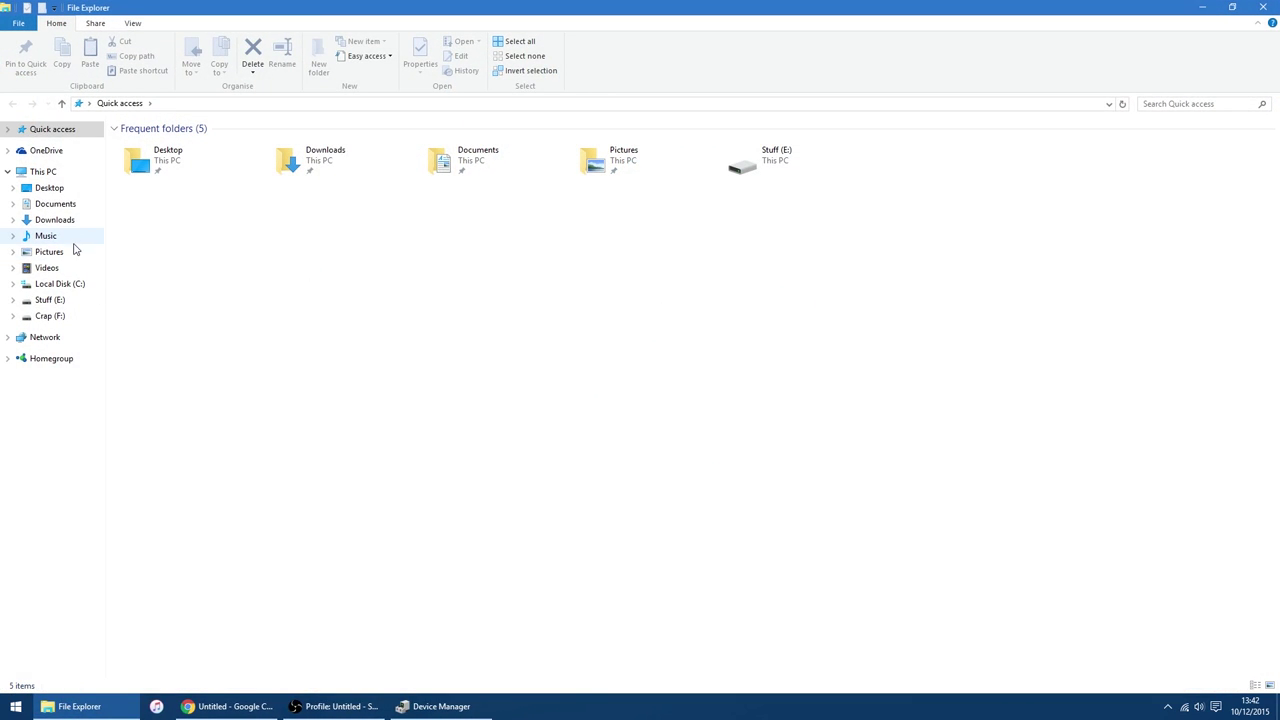
pyautogui.click(66, 225)
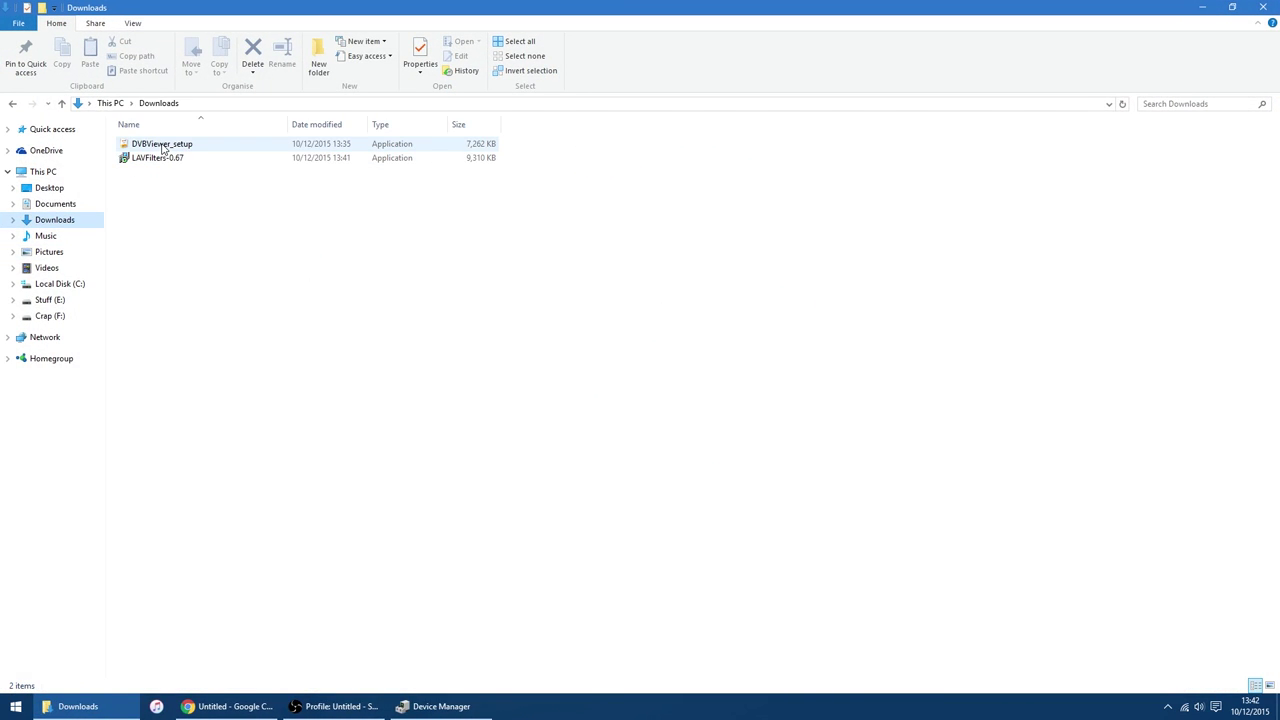
pyautogui.doubleClick(163, 147)
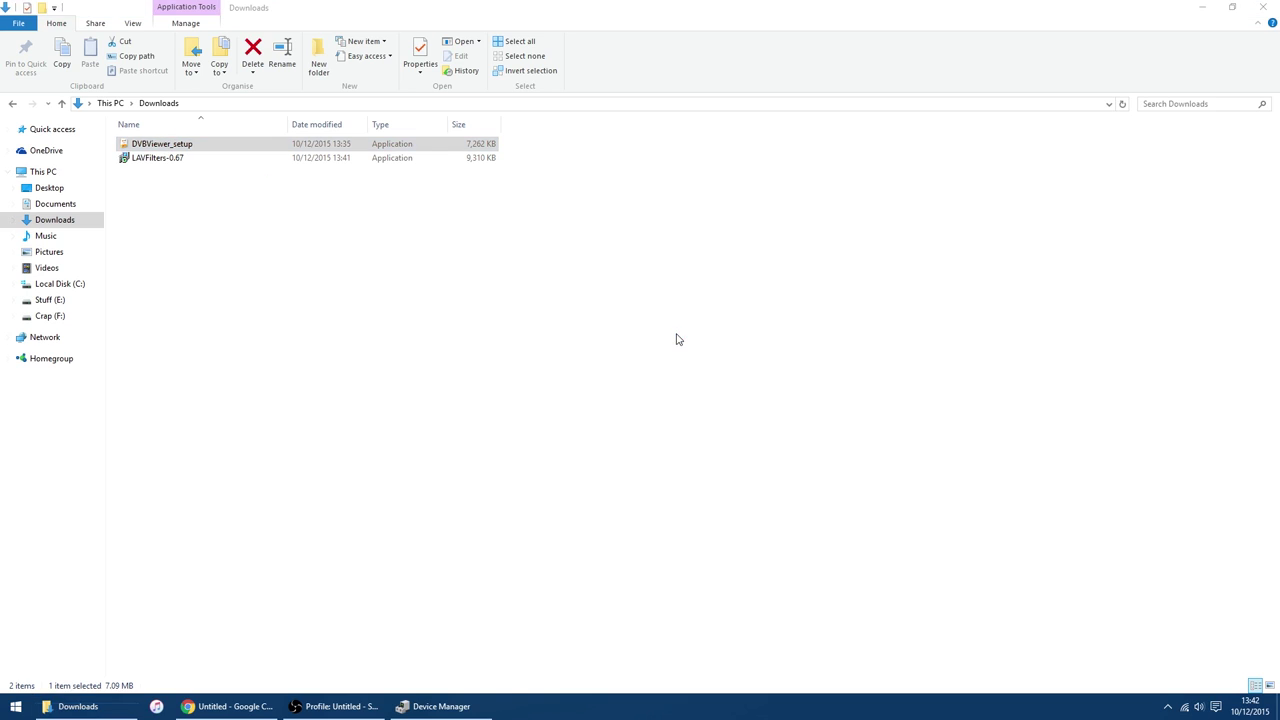
pyautogui.click(1262, 7)
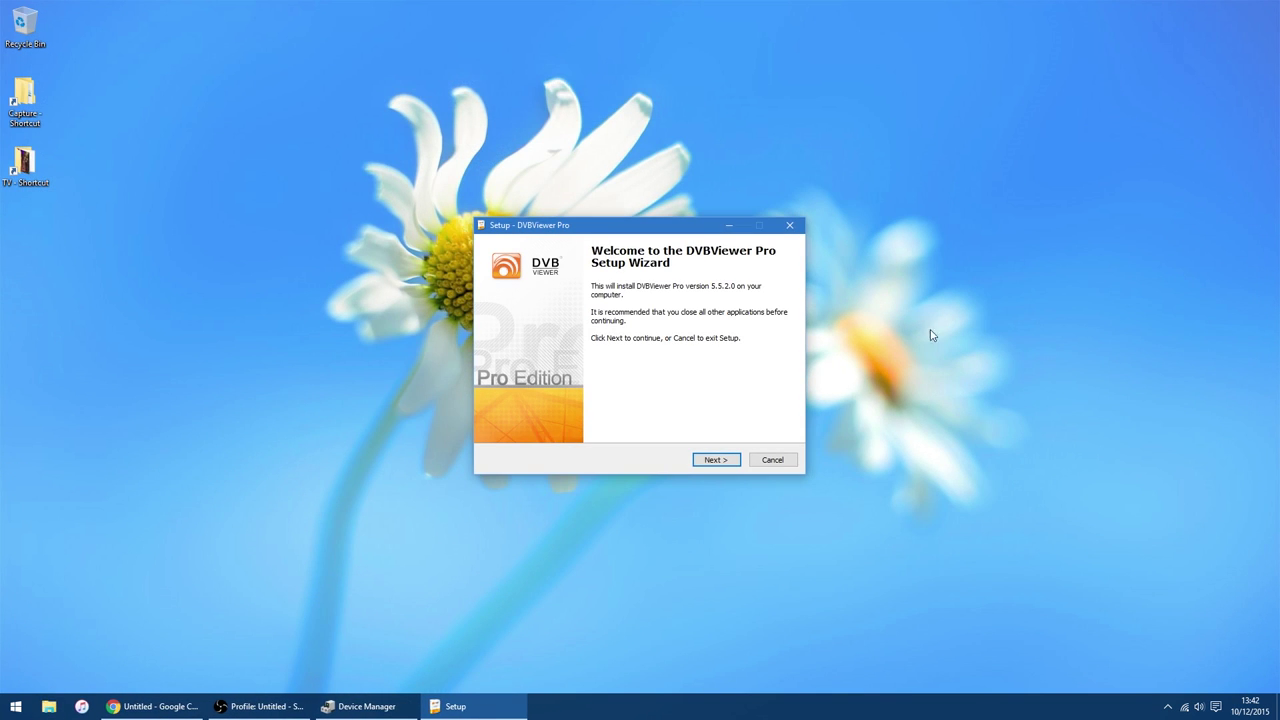
# Install DVBViewer Pro with a desktop icon, no firewall access, and its settings stored for all users.
pyautogui.click(716, 460)
pyautogui.click(552, 419)
pyautogui.click(737, 464)
pyautogui.click(731, 467)
pyautogui.click(731, 467)
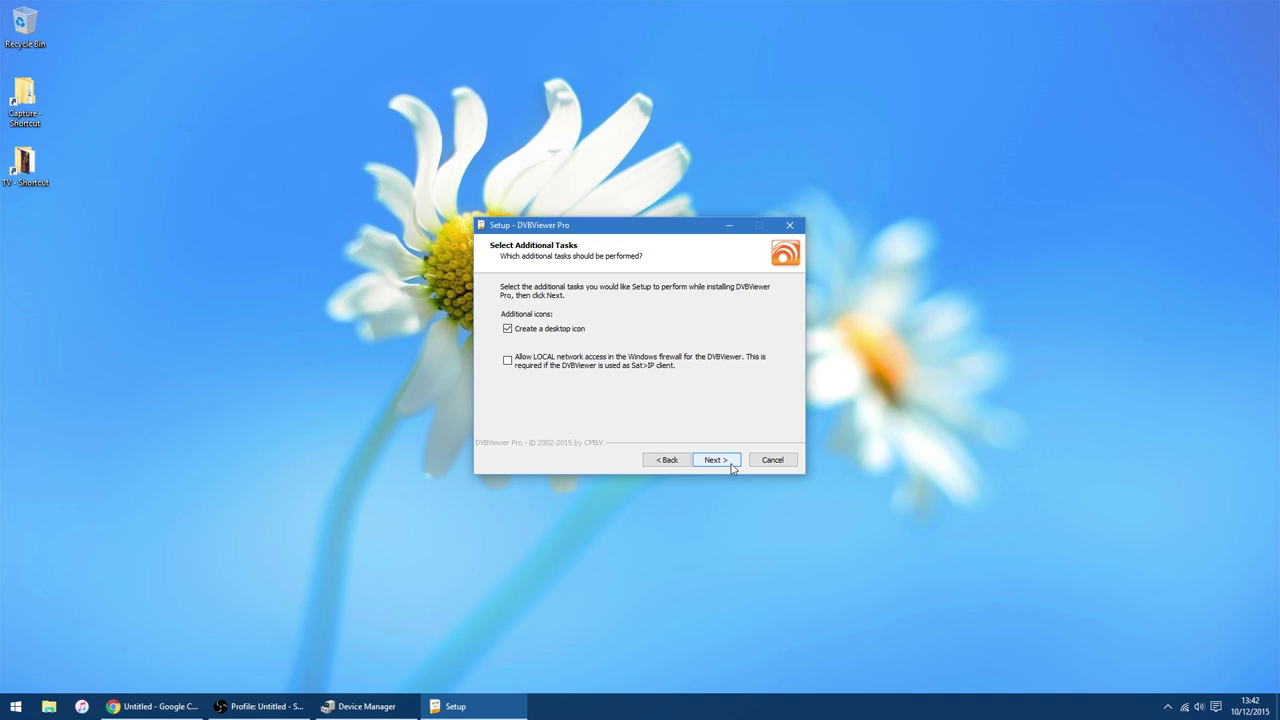
pyautogui.click(731, 467)
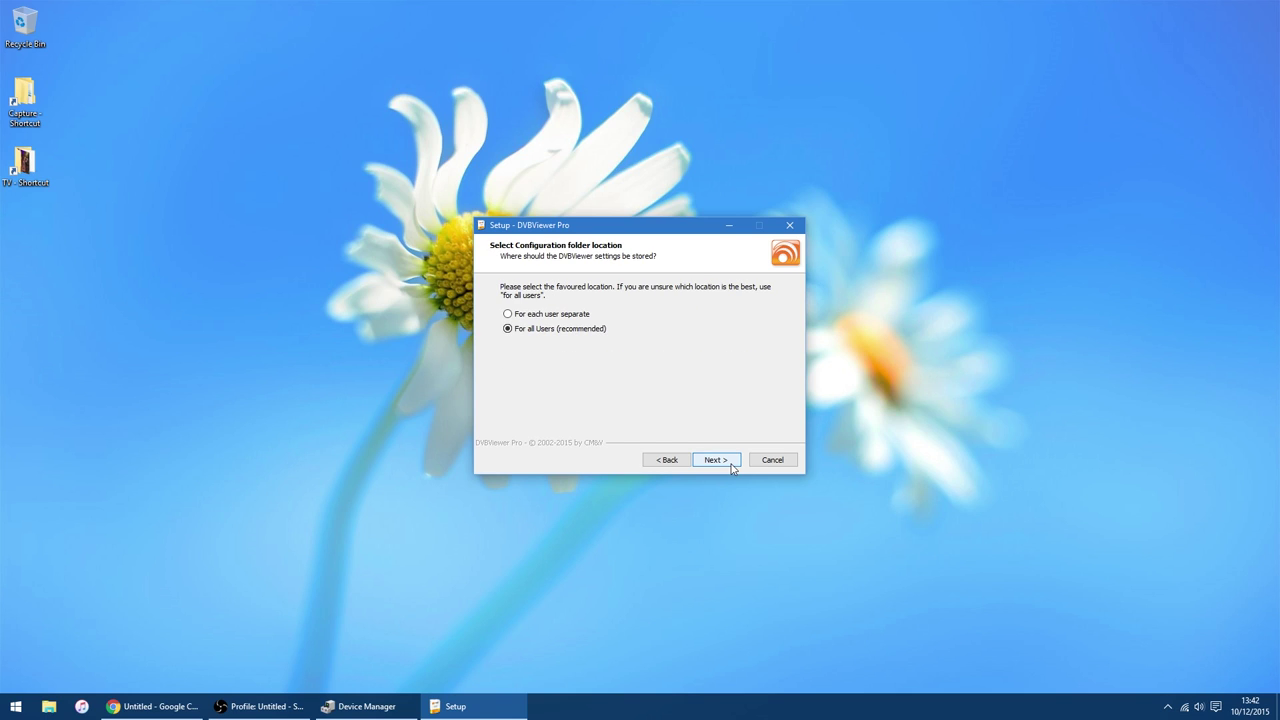
pyautogui.click(731, 467)
pyautogui.click(731, 467)
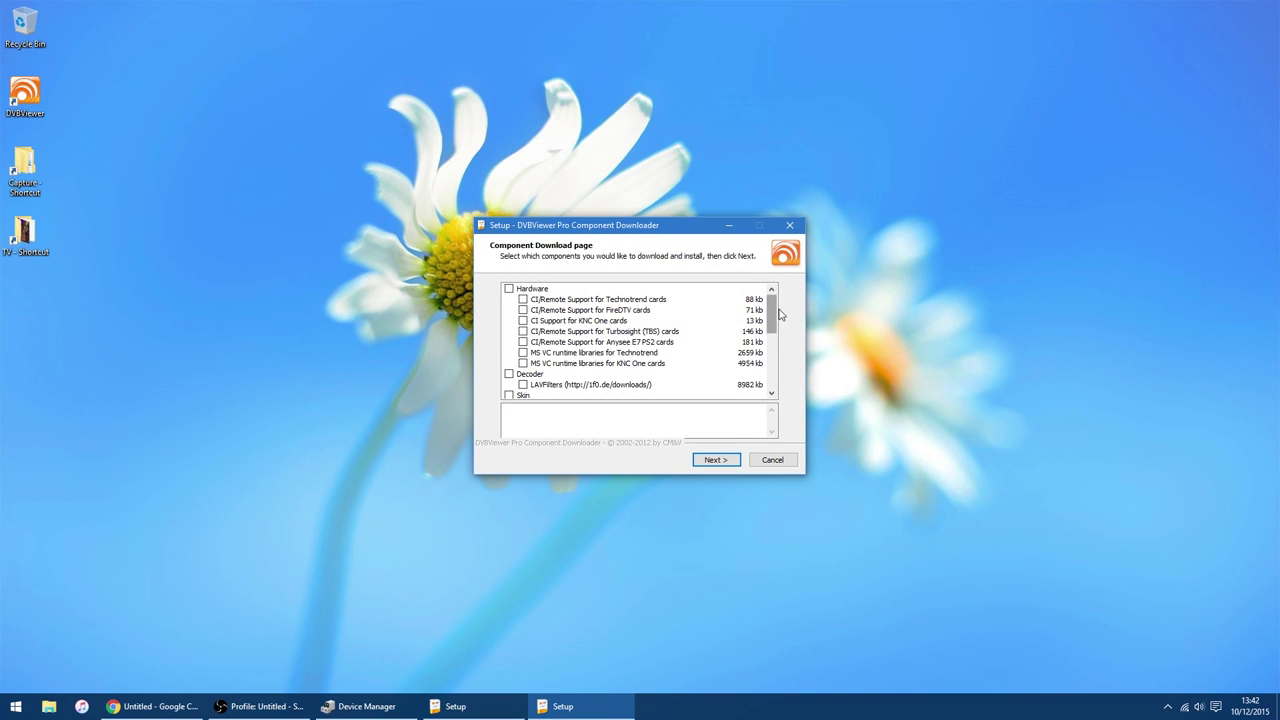
# Skip the additional component downloads and finish the setup without viewing changelog.html, launching the DVBViewer Wizard.
pyautogui.moveTo(773, 310); pyautogui.dragTo(784, 375)
pyautogui.click(730, 462)
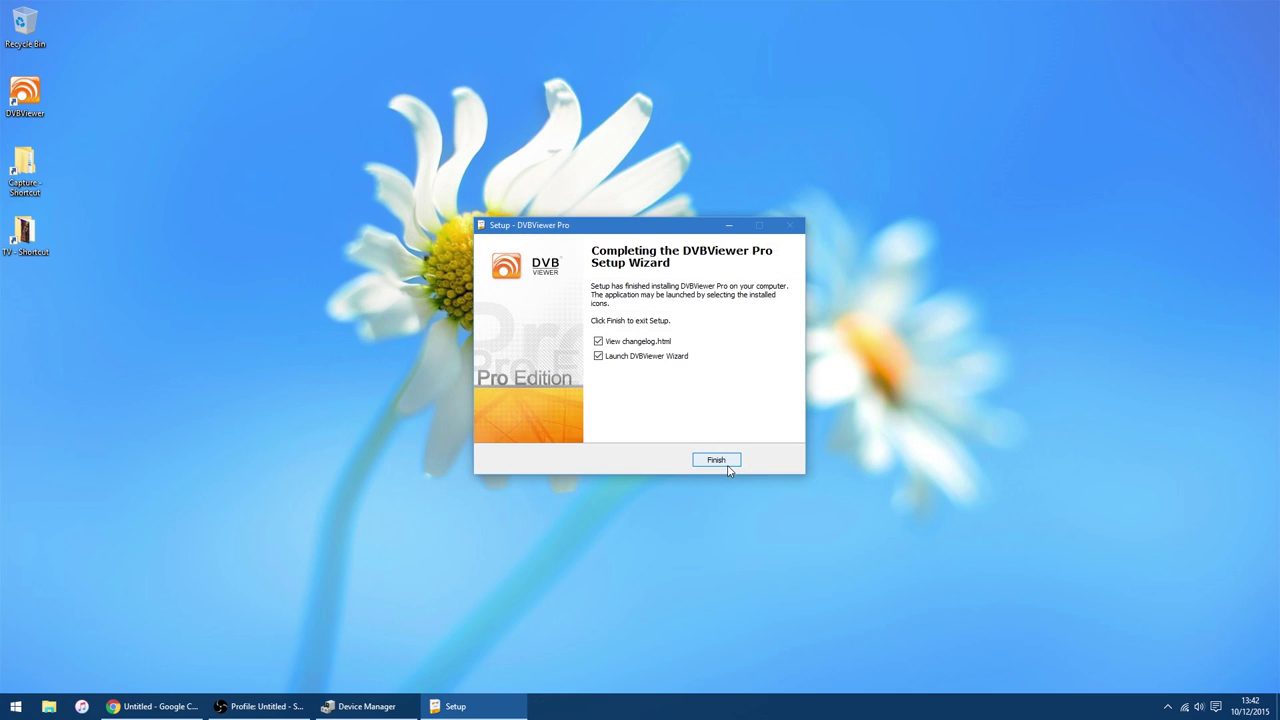
pyautogui.click(642, 341)
pyautogui.click(727, 463)
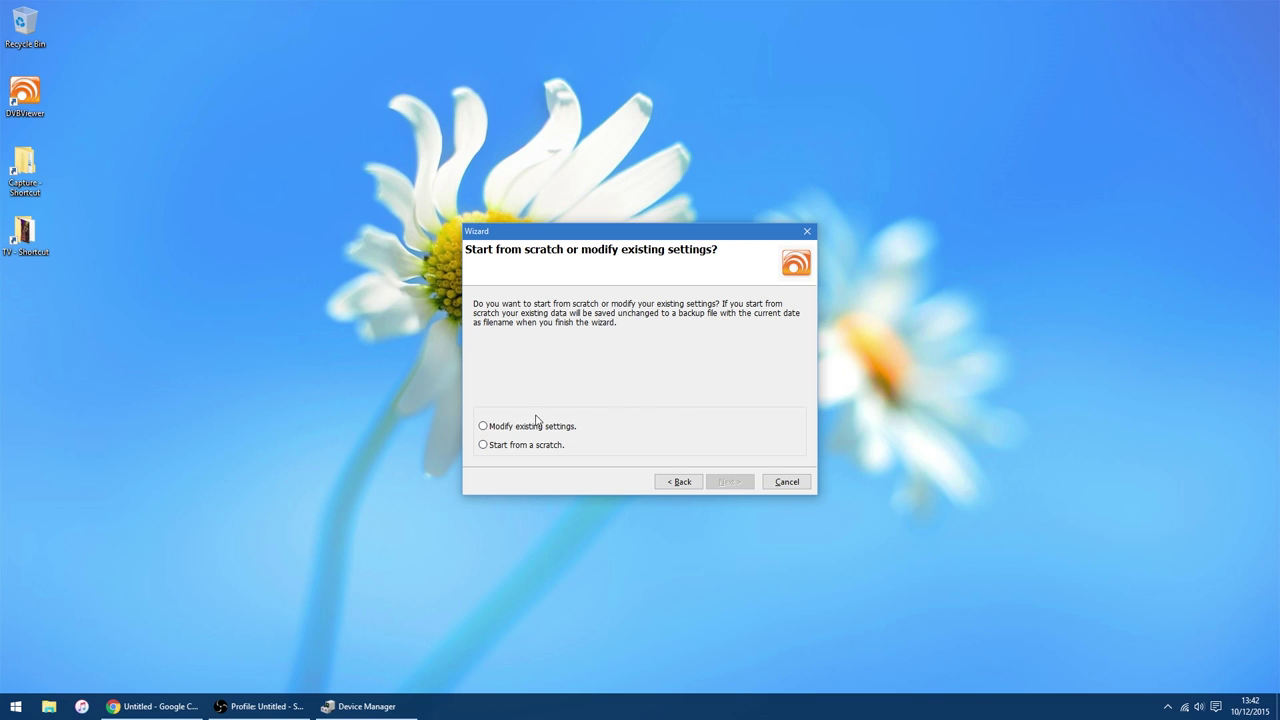
# Choose to start from scratch instead of modifying existing settings, and continue to the recordings folder settings.
pyautogui.click(518, 447)
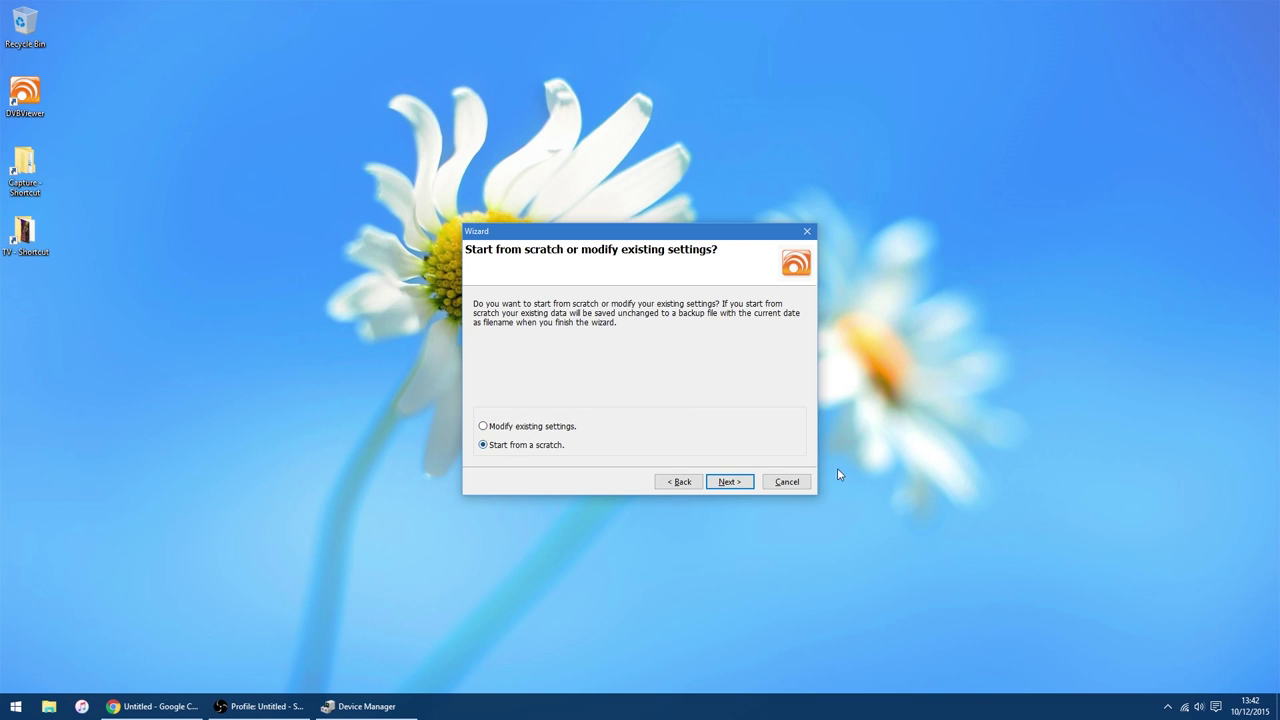
pyautogui.click(740, 484)
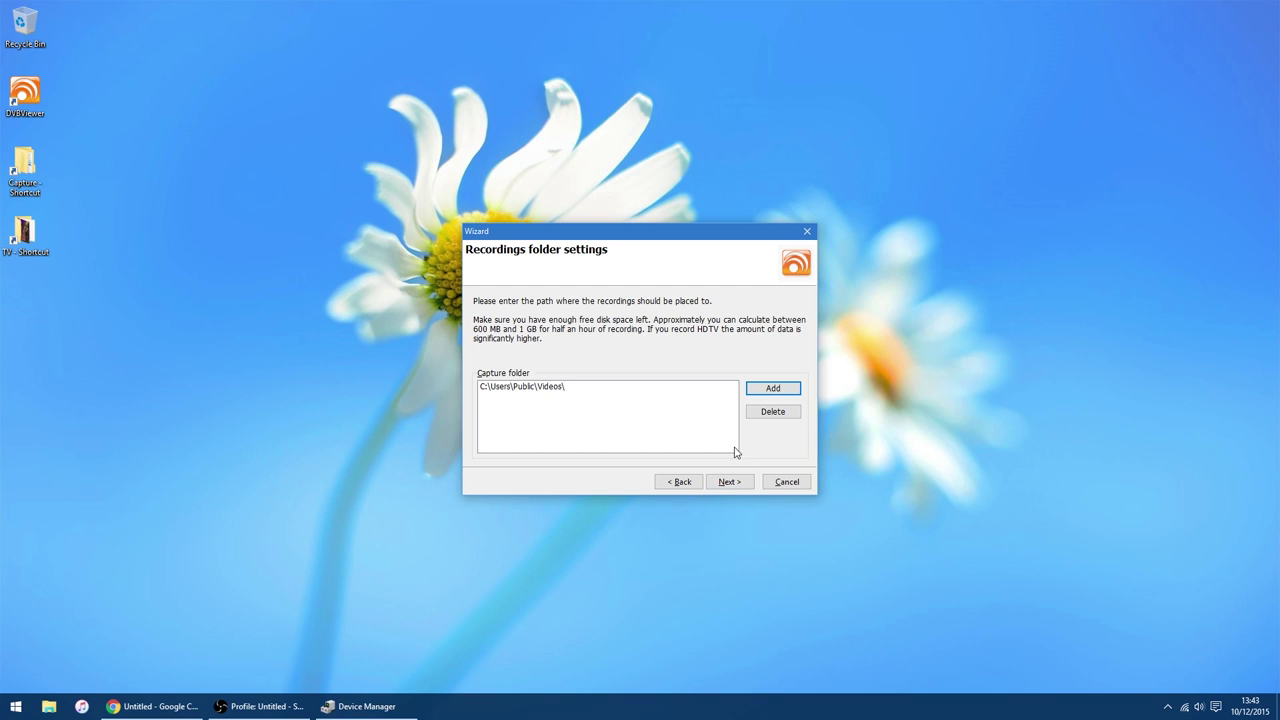
# Keep C:\Users\Public\Videos\ as the recordings and timeshift folder, and increase the extra time after EPG scheduled recordings.
pyautogui.click(729, 482)
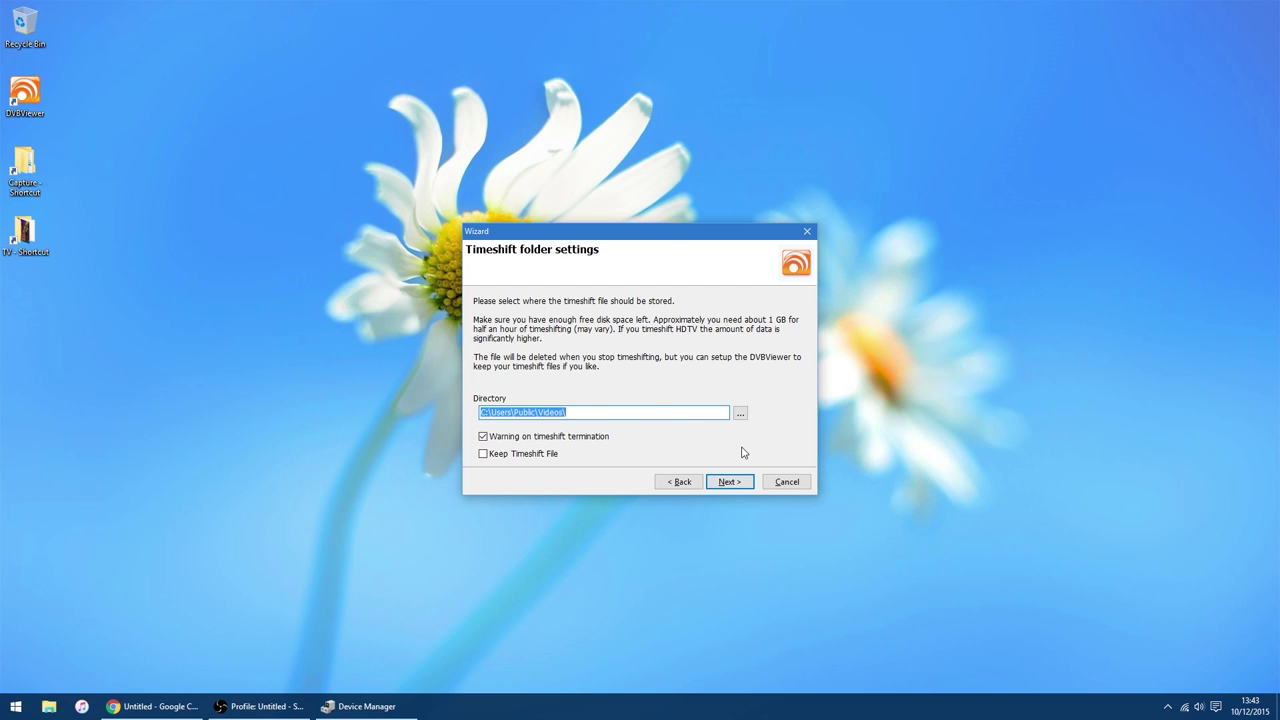
pyautogui.click(729, 481)
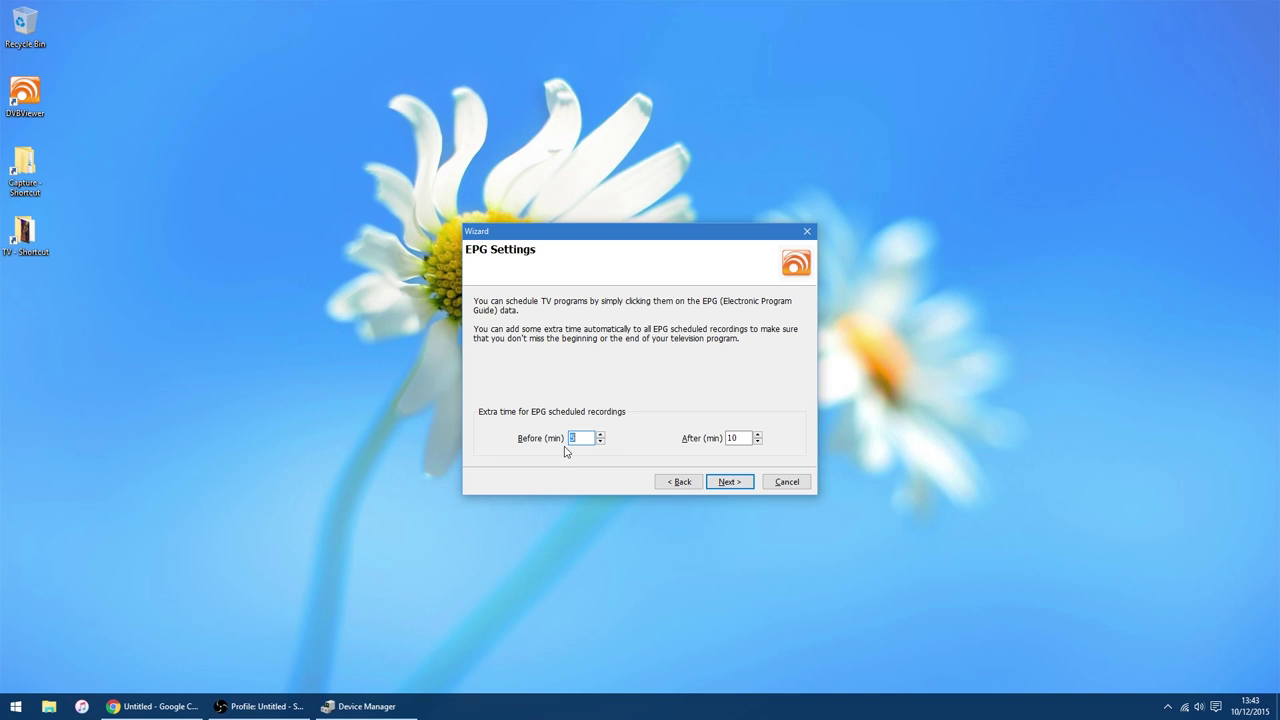
pyautogui.click(758, 435)
pyautogui.click(727, 484)
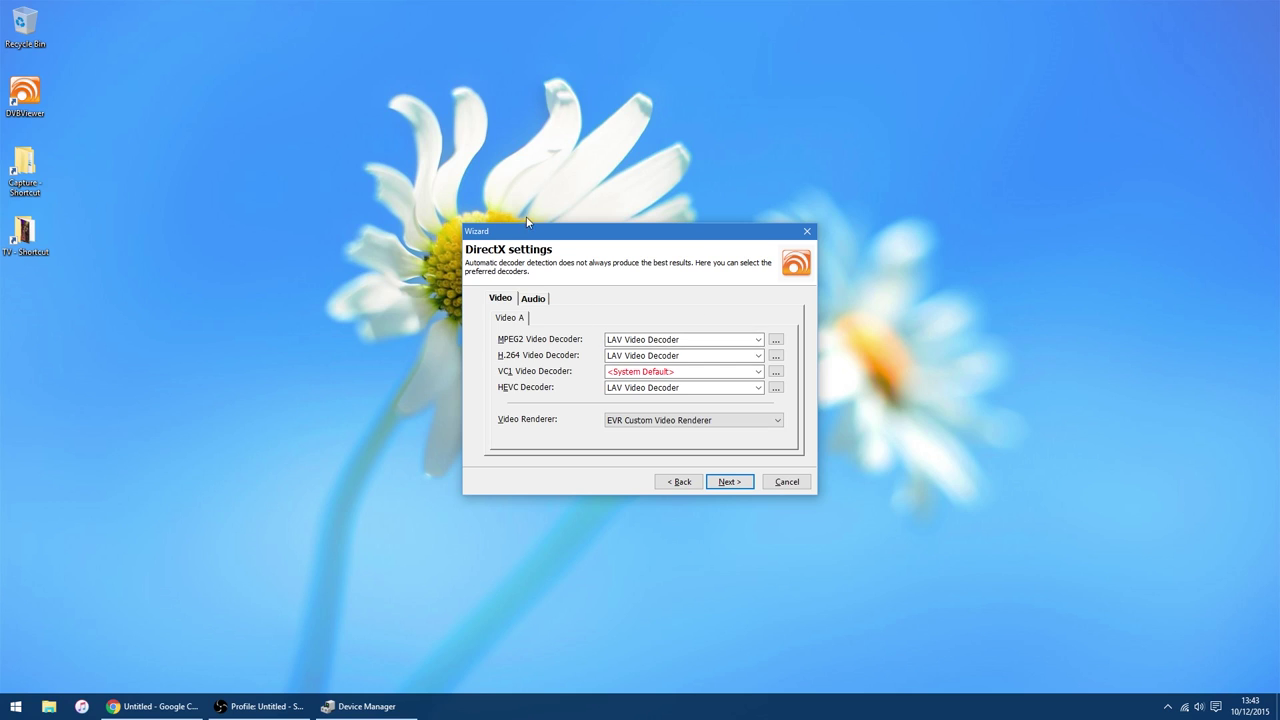
# Review the video and audio decoders and accept the LAV decoders and EVR Custom Video Renderer, including the DVD and mosaic preview settings.
pyautogui.click(758, 341)
pyautogui.click(758, 341)
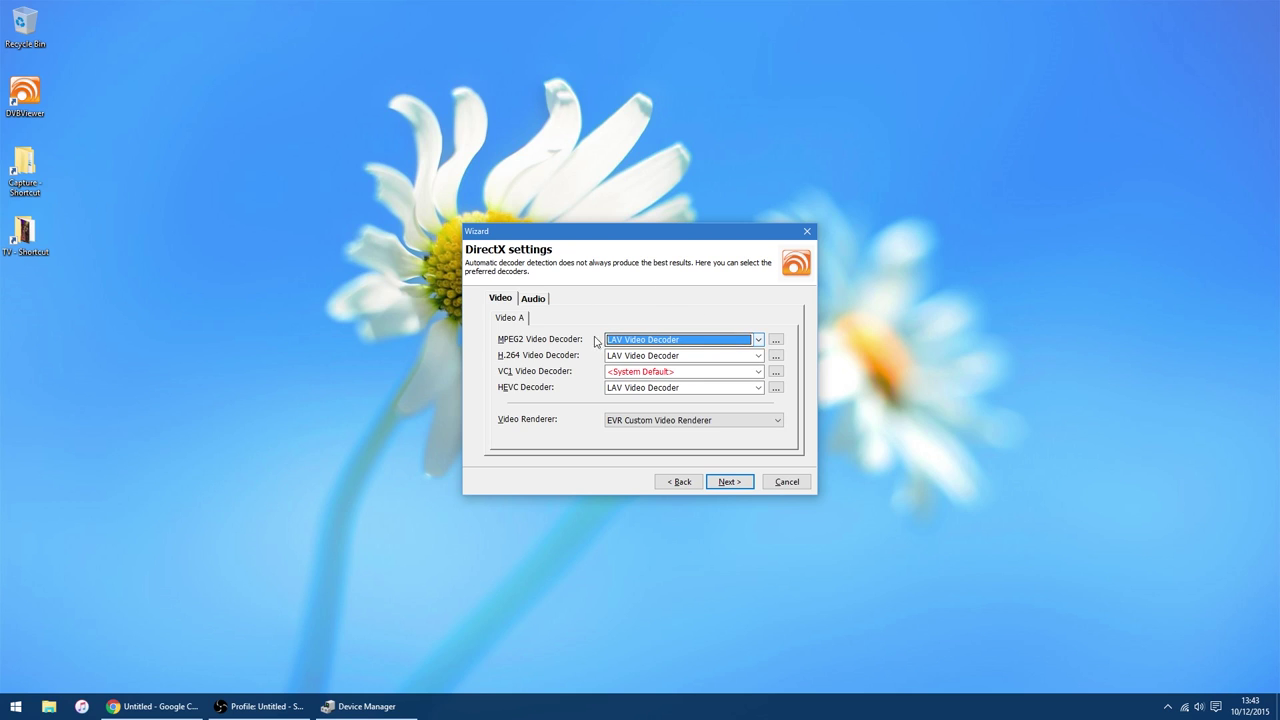
pyautogui.click(543, 300)
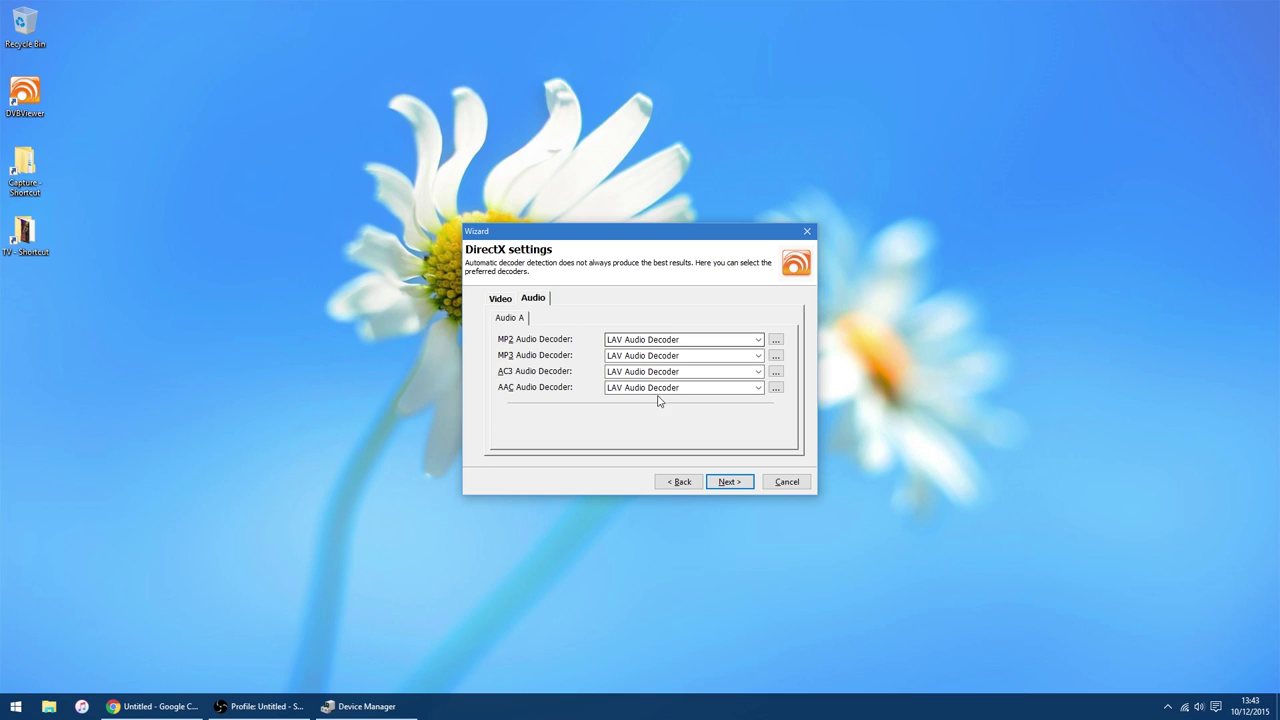
pyautogui.click(501, 300)
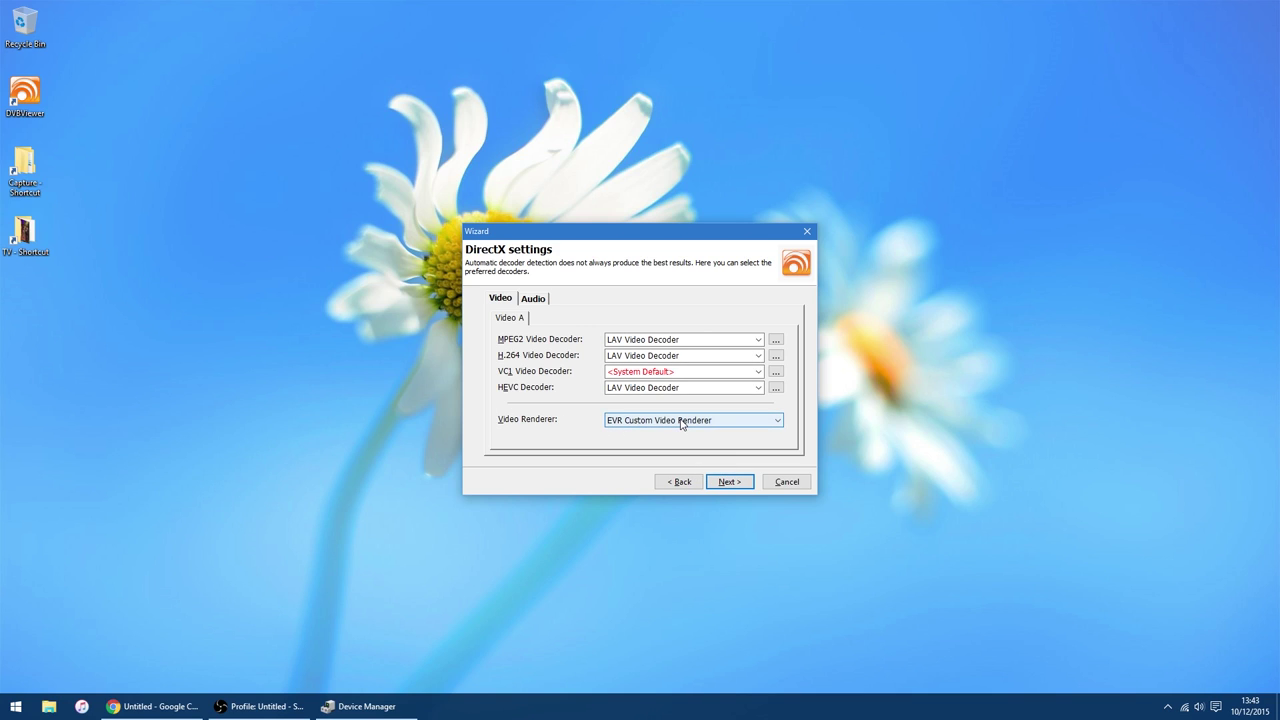
pyautogui.click(728, 482)
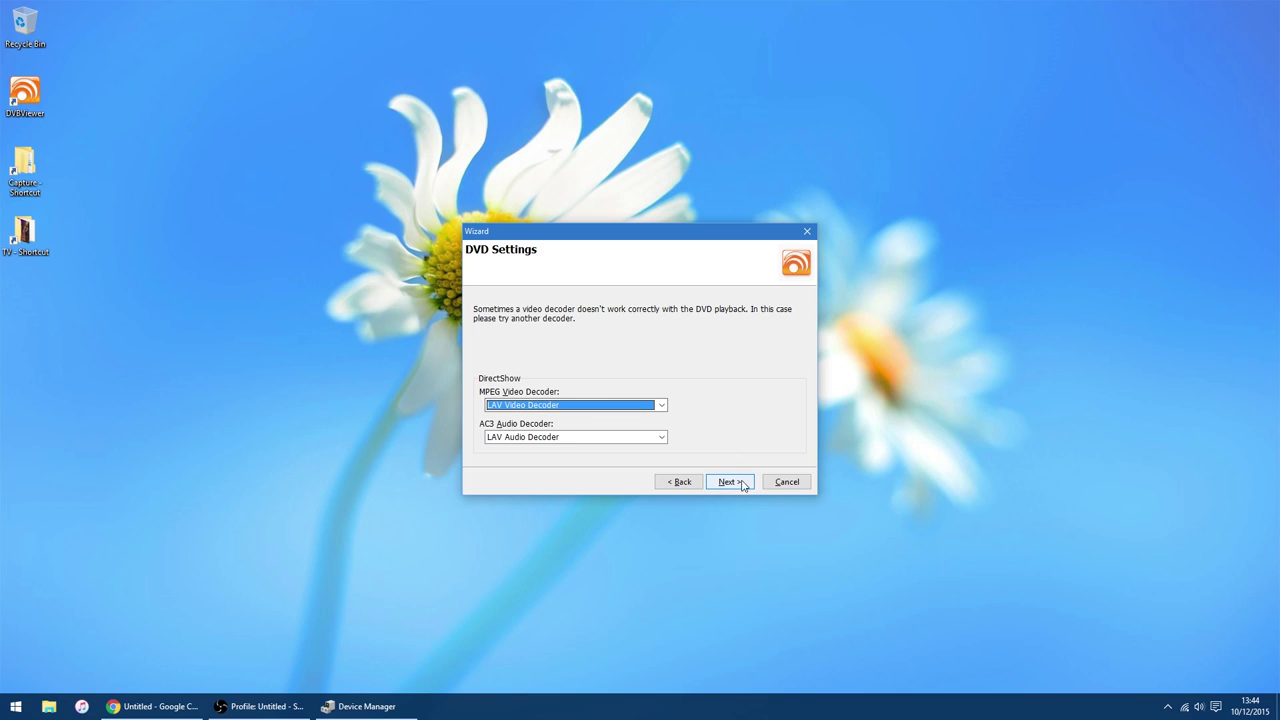
pyautogui.click(729, 482)
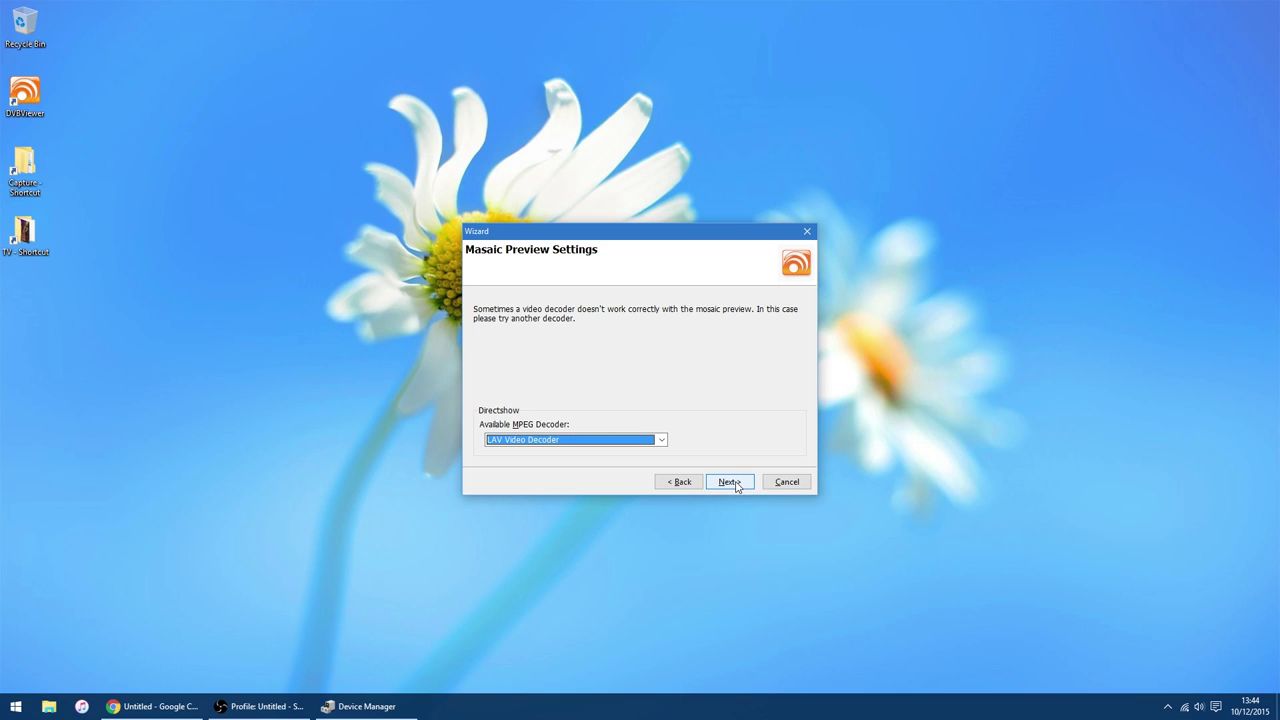
pyautogui.click(729, 482)
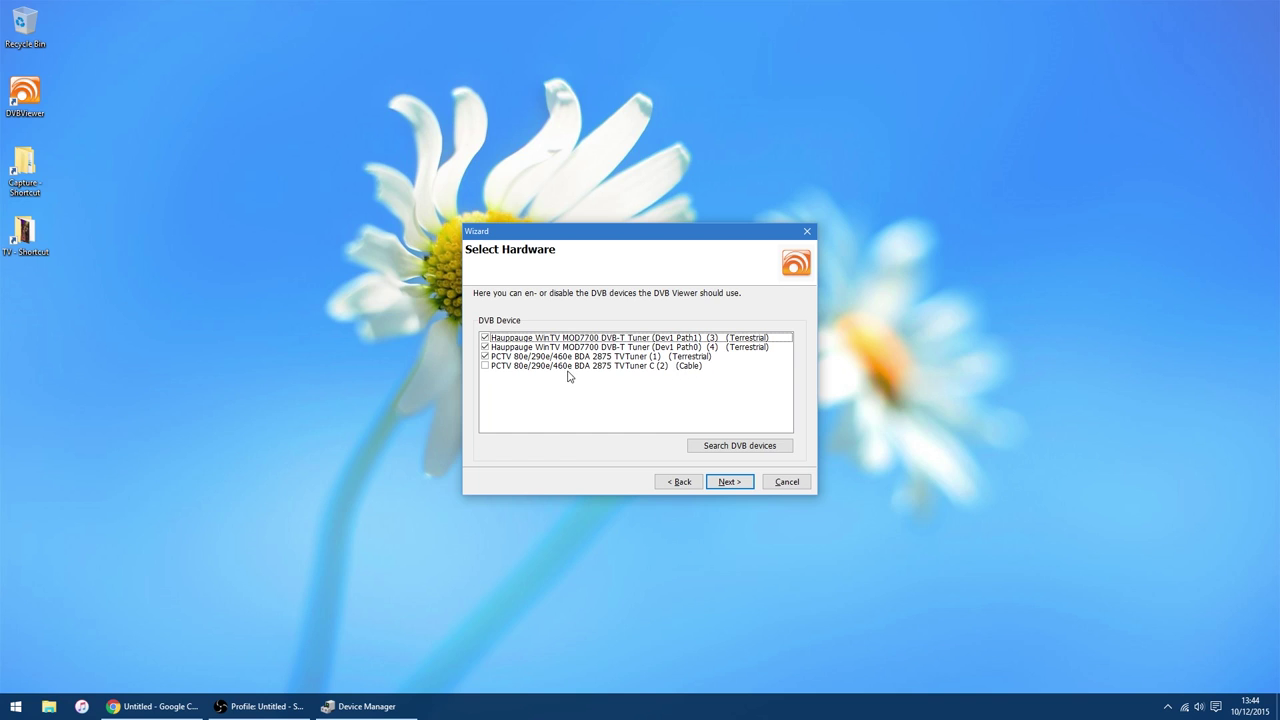
# Keep the three terrestrial tuners enabled, leave the media folders empty, and finish the wizard with DVBViewer launching.
pyautogui.click(740, 486)
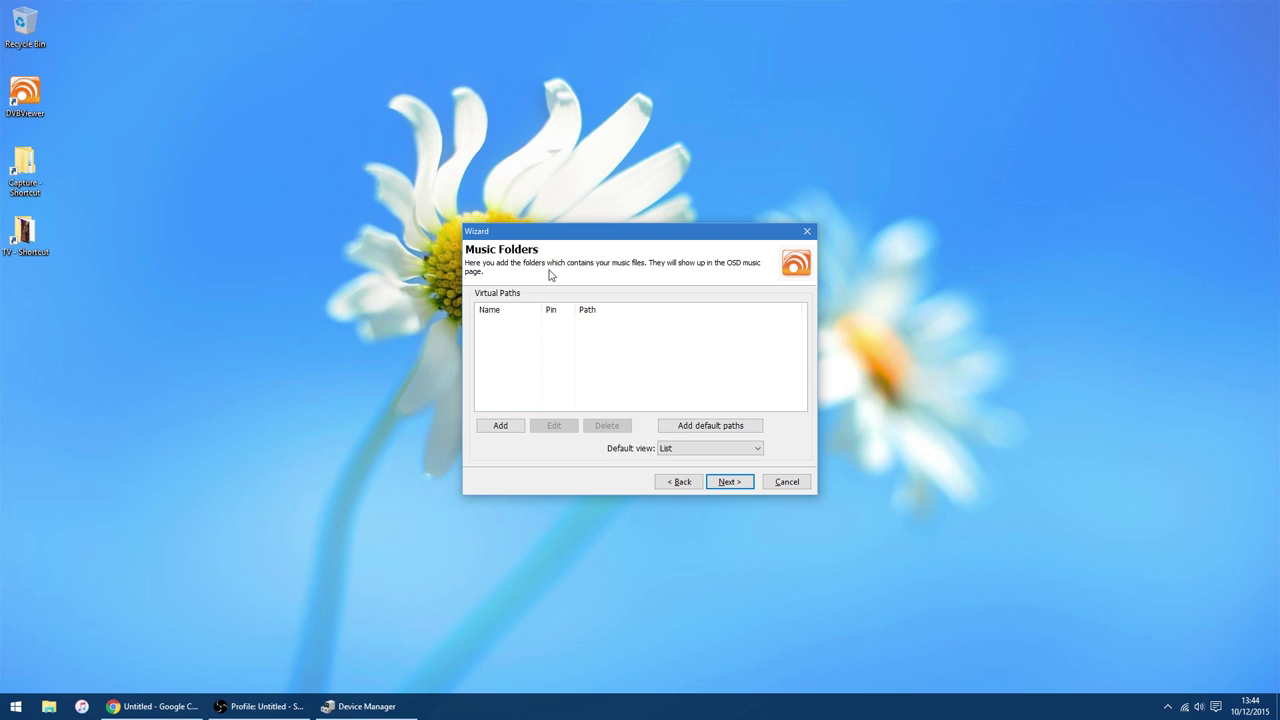
pyautogui.click(729, 486)
pyautogui.click(729, 482)
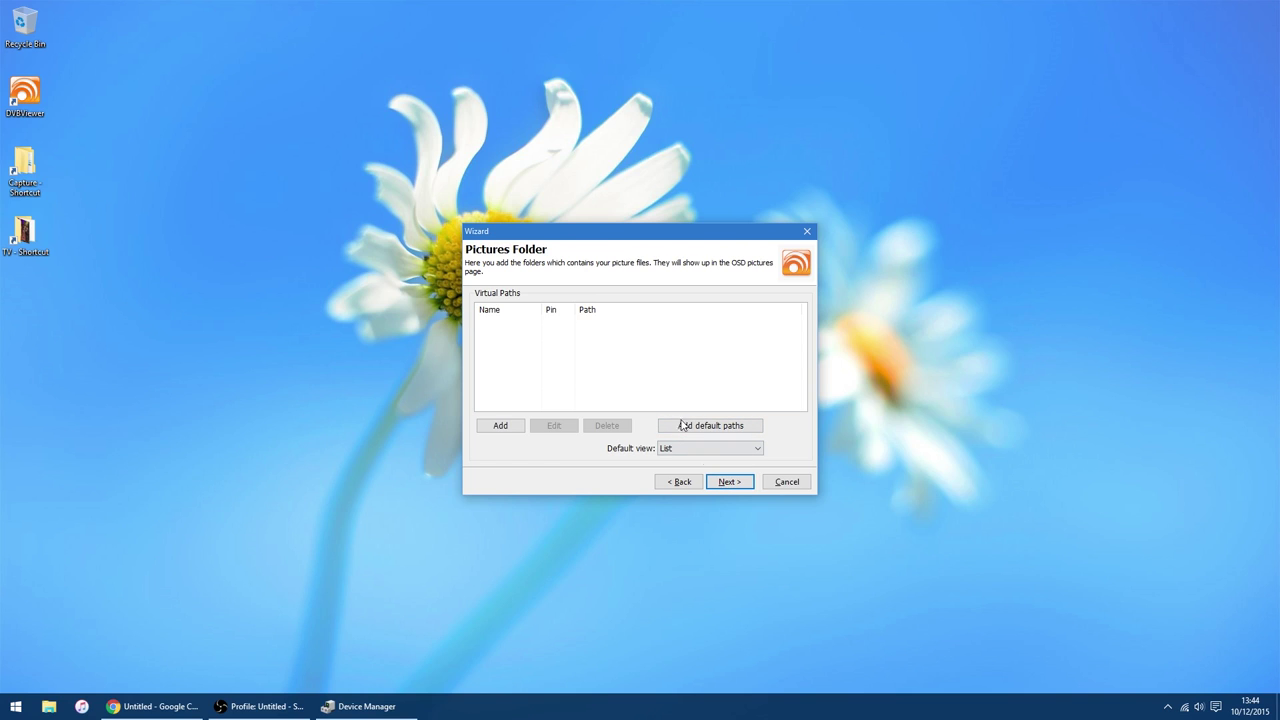
pyautogui.click(731, 487)
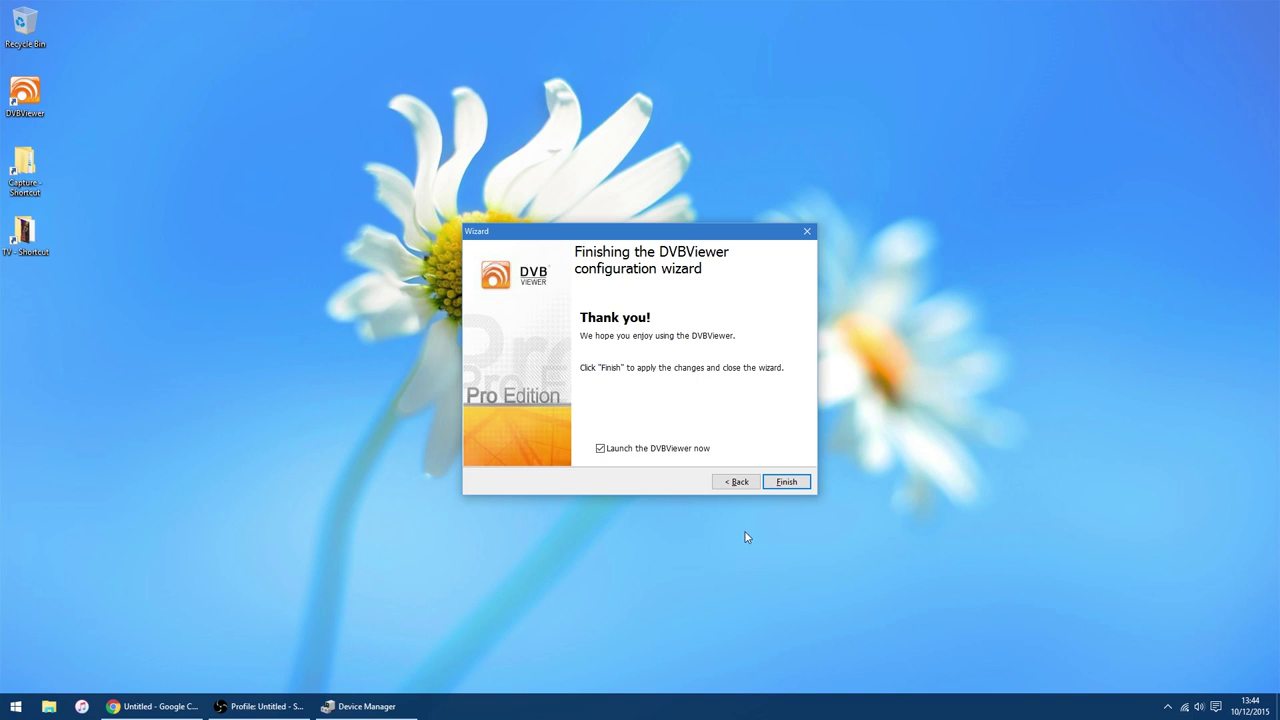
pyautogui.click(787, 483)
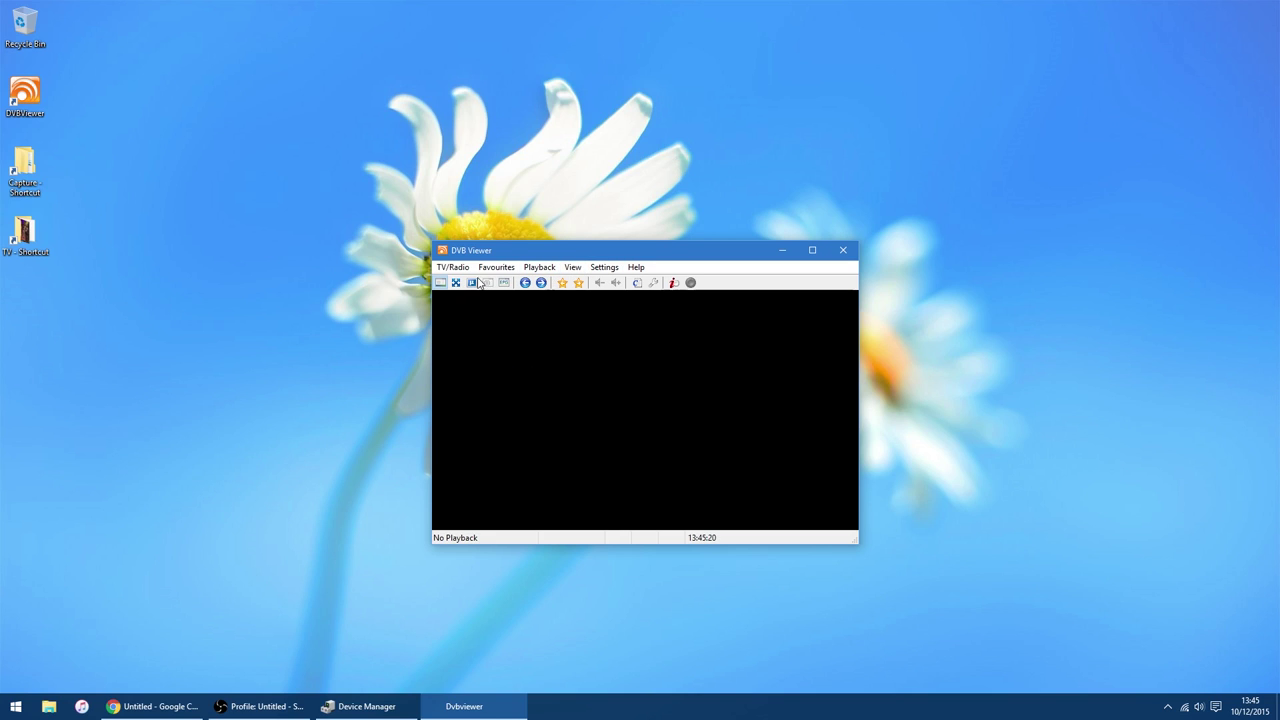
# Hide the tool bar in the DVBViewer window.
pyautogui.click(570, 267)
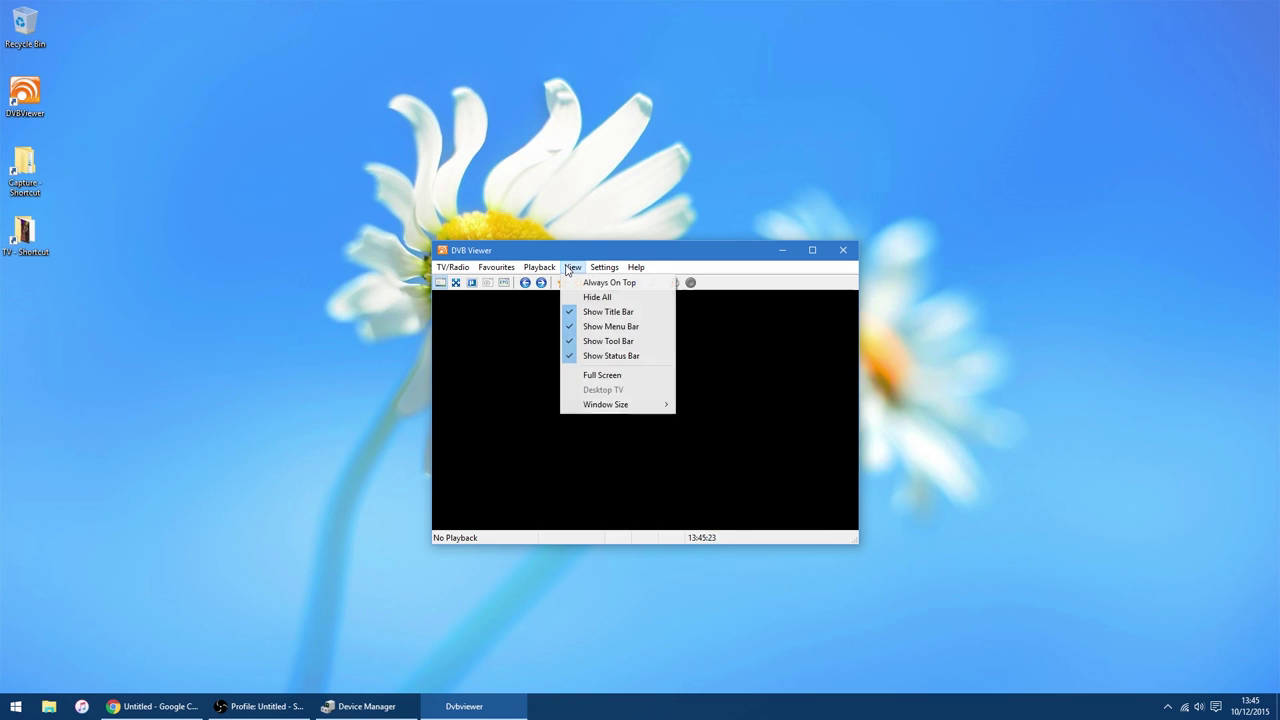
pyautogui.click(608, 341)
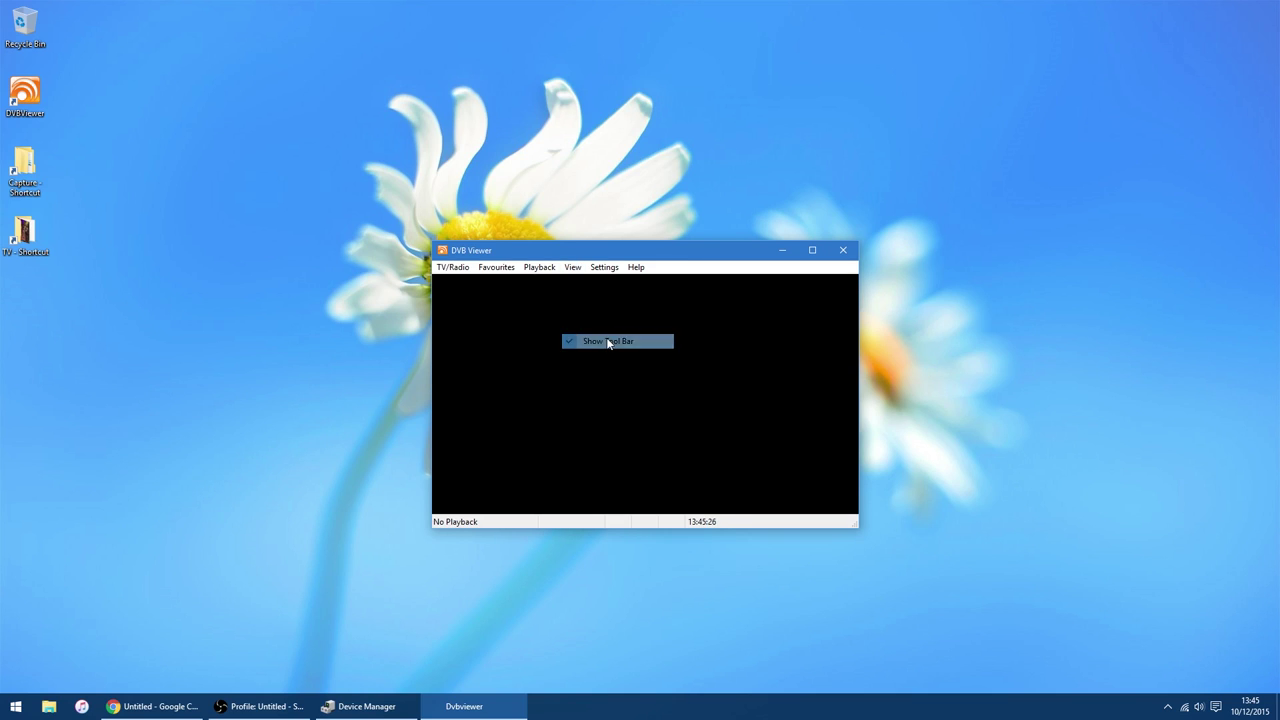
# Hide the DVBViewer title bar and show it again.
pyautogui.click(572, 268)
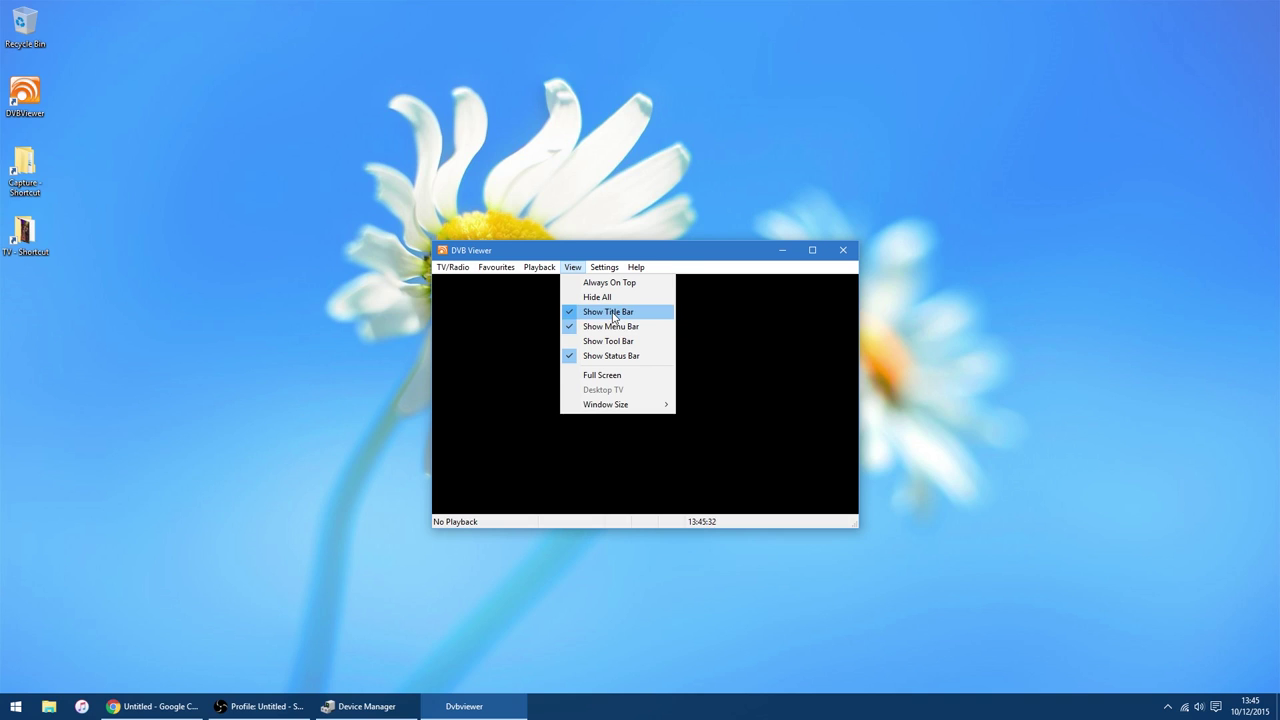
pyautogui.click(610, 311)
pyautogui.click(575, 252)
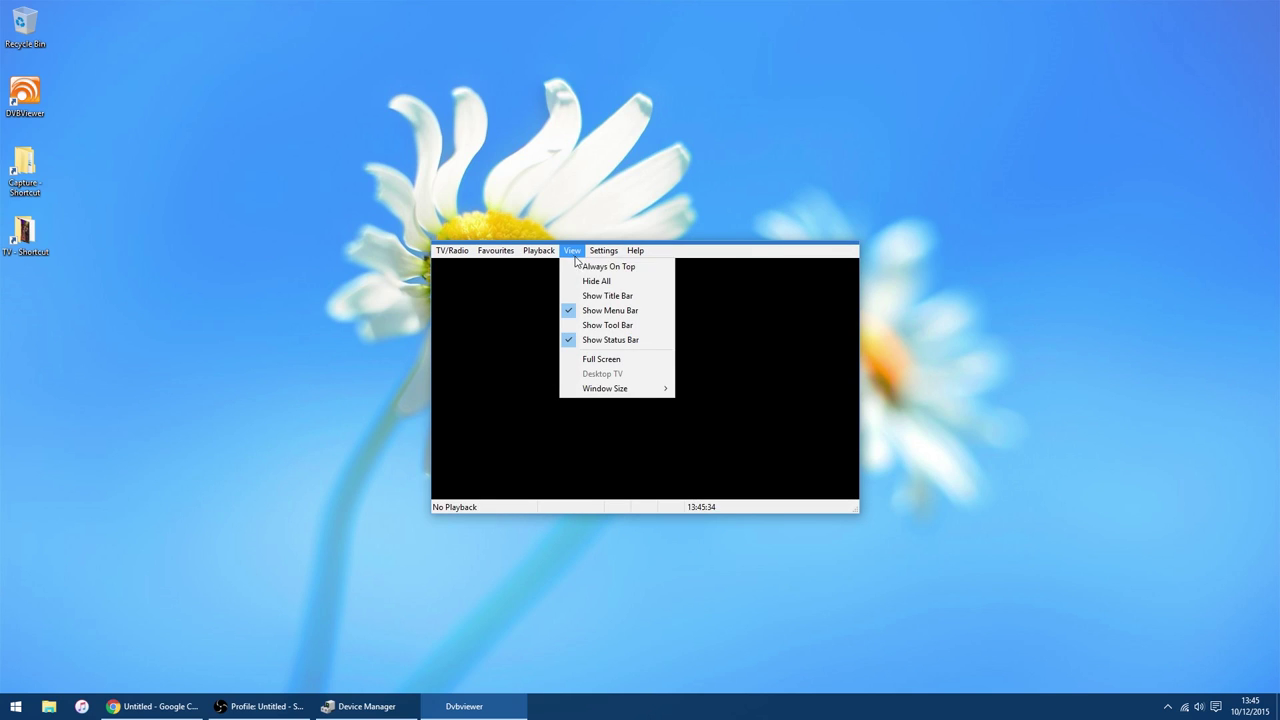
pyautogui.click(598, 295)
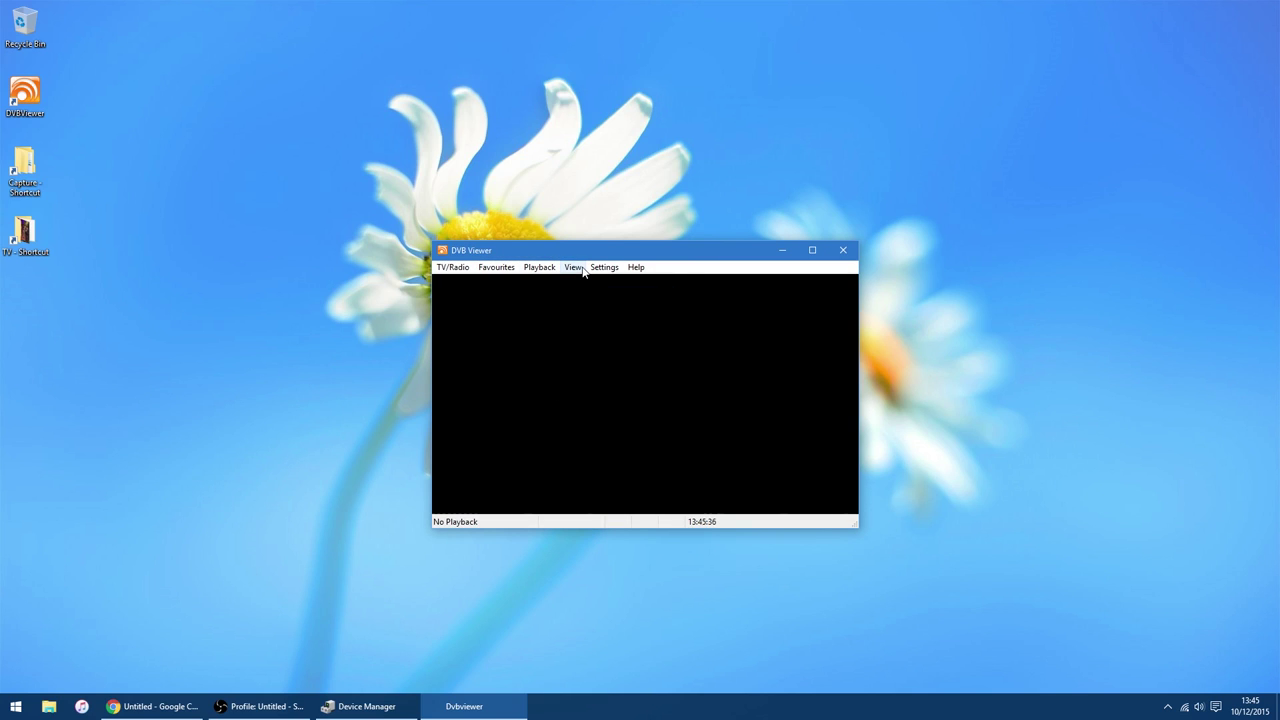
# Hide the DVBViewer menu bar and show it again through the video area's context menu.
pyautogui.click(574, 268)
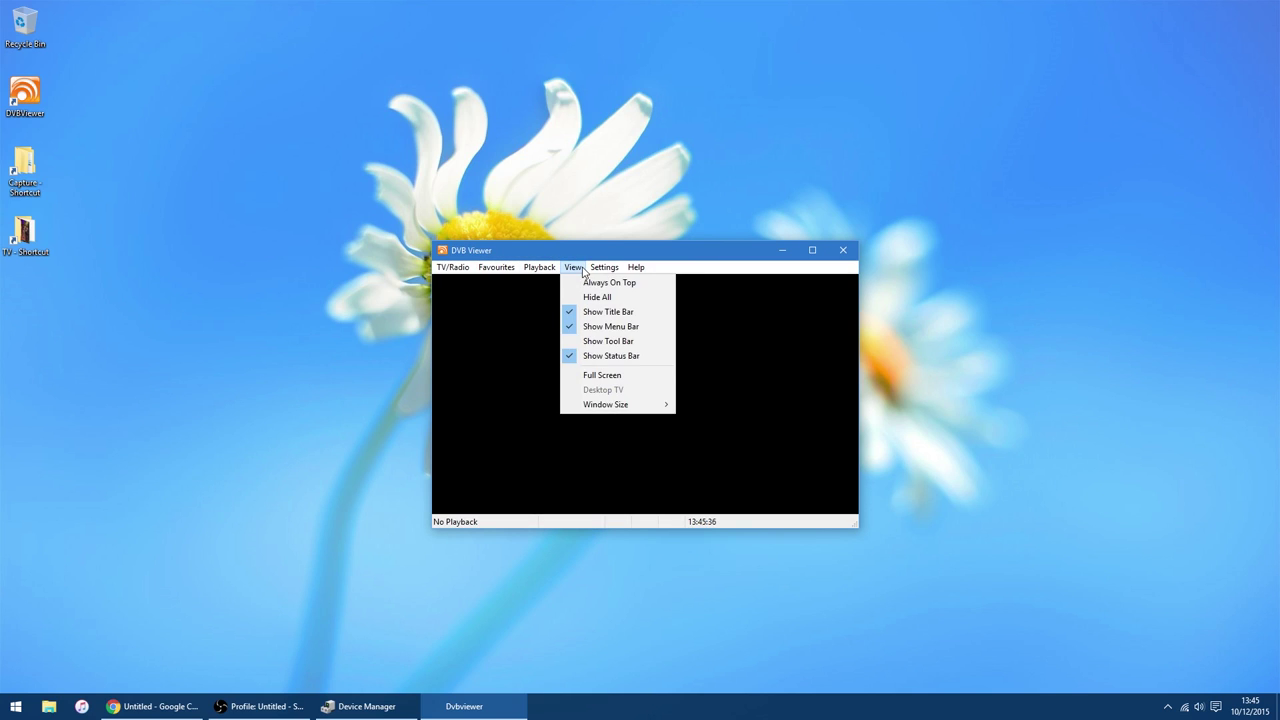
pyautogui.click(605, 326)
pyautogui.rightClick(577, 298)
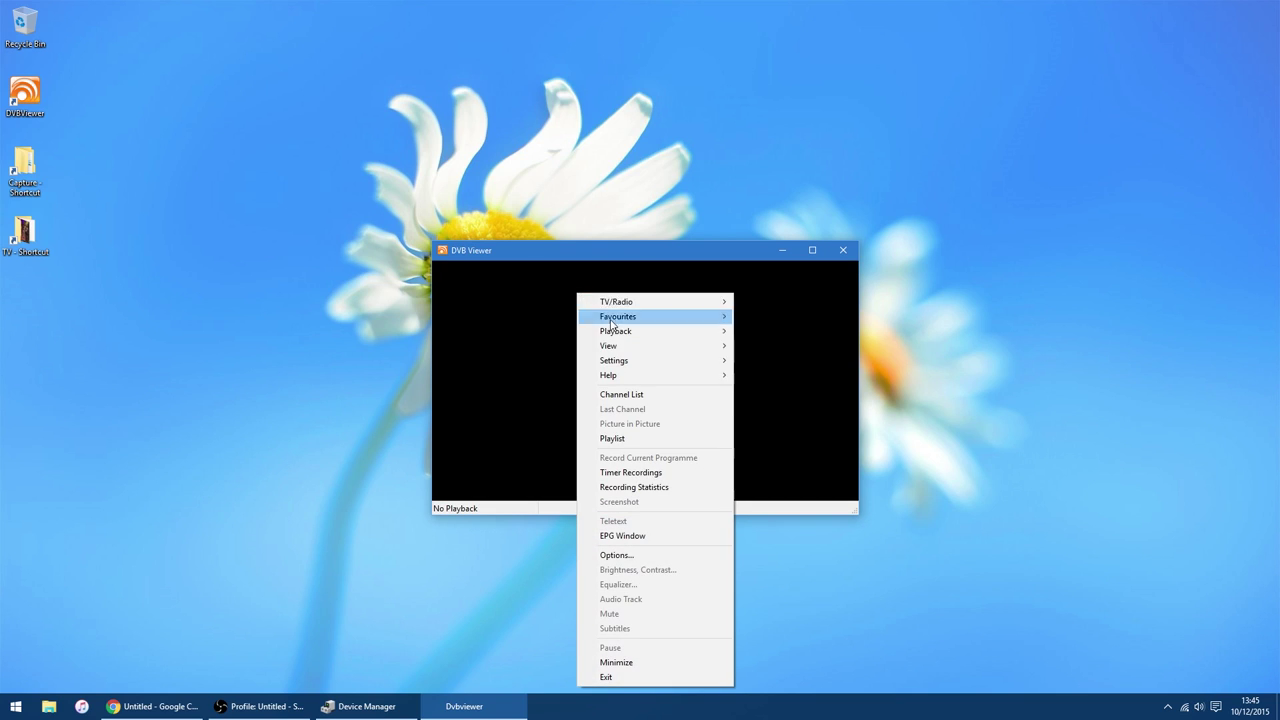
pyautogui.moveTo(648, 346)
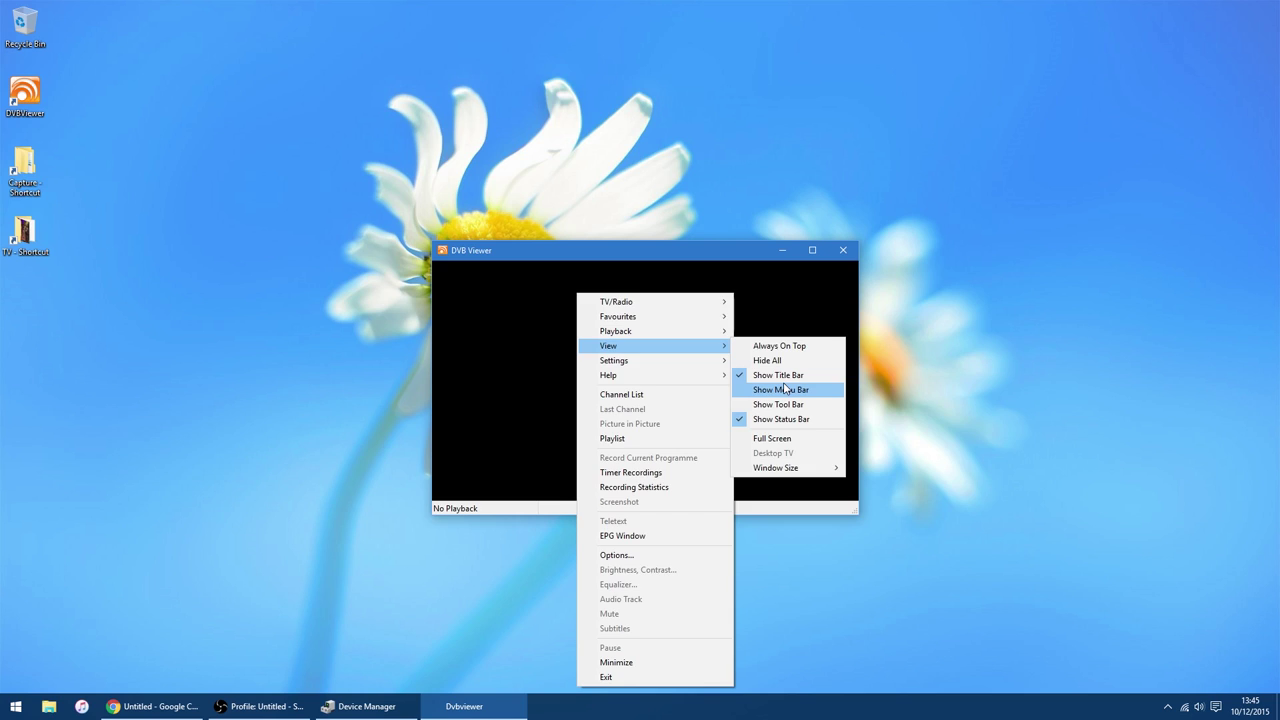
pyautogui.click(785, 389)
pyautogui.moveTo(689, 257)
pyautogui.mouseDown()
pyautogui.moveTo(889, 334)
pyautogui.moveTo(649, 271)
pyautogui.moveTo(697, 244)
pyautogui.mouseUp()
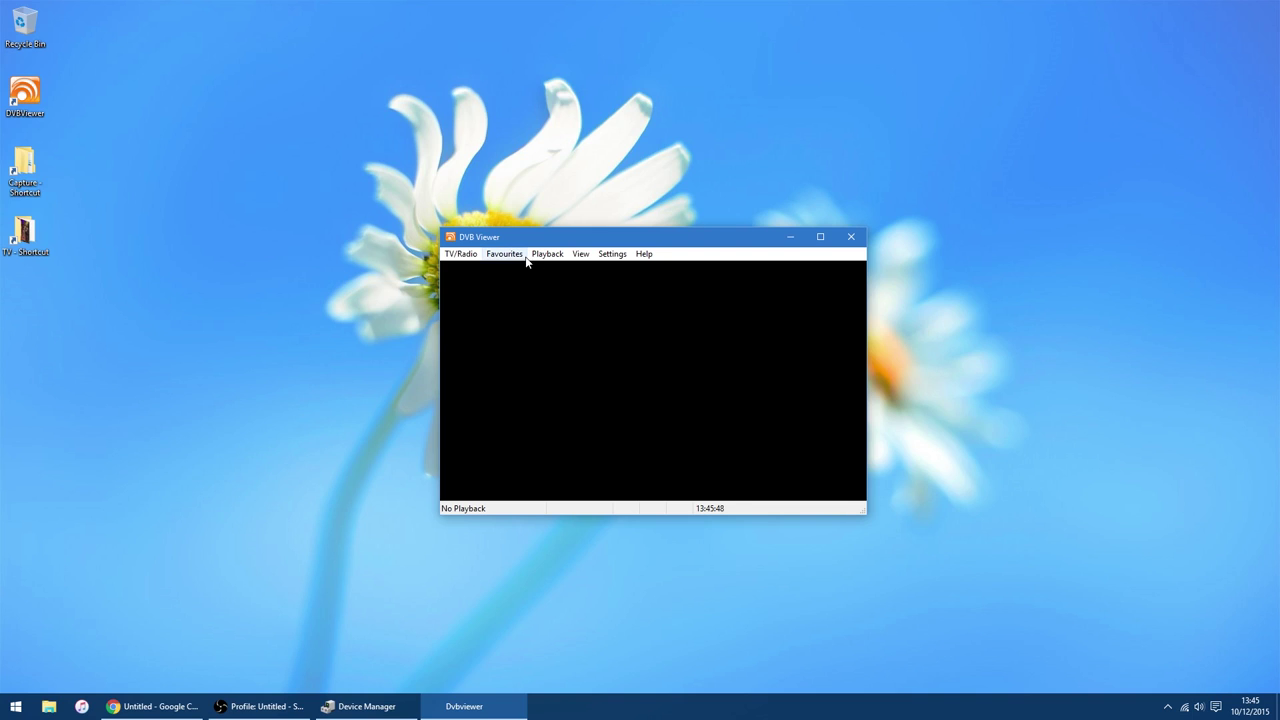
pyautogui.click(460, 255)
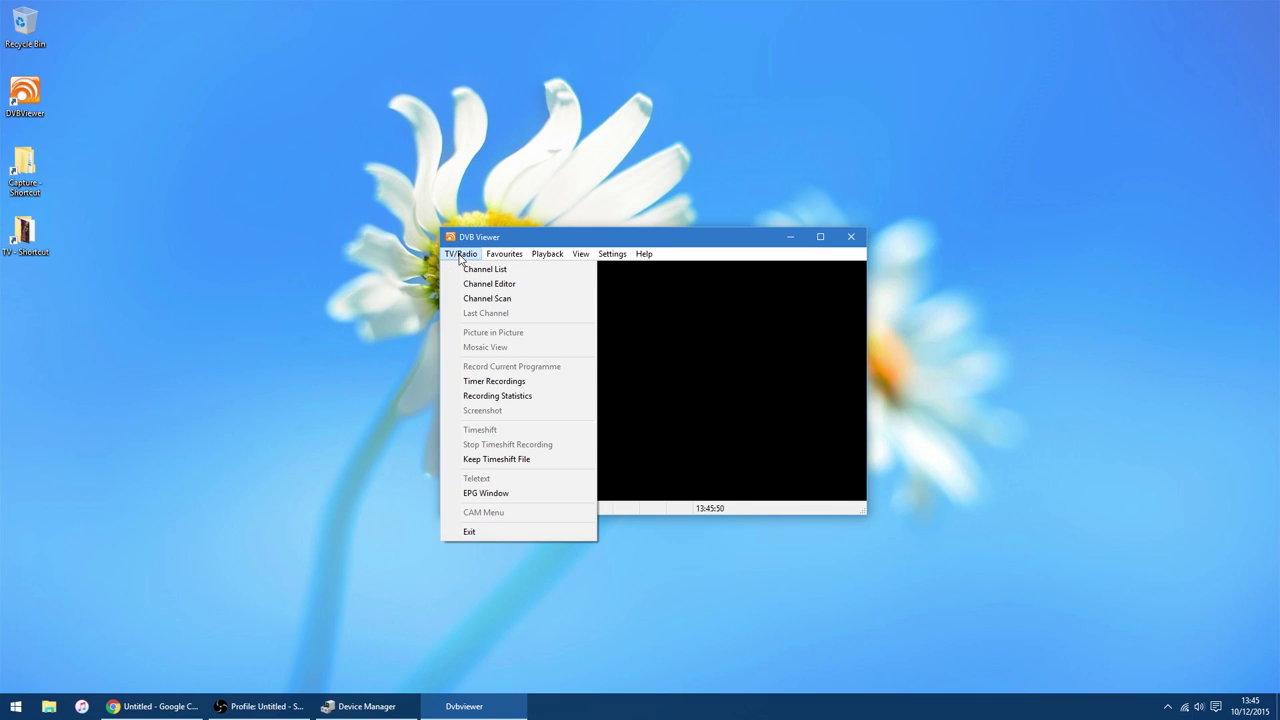
pyautogui.click(499, 300)
pyautogui.moveTo(655, 211); pyautogui.dragTo(663, 243)
pyautogui.click(770, 513)
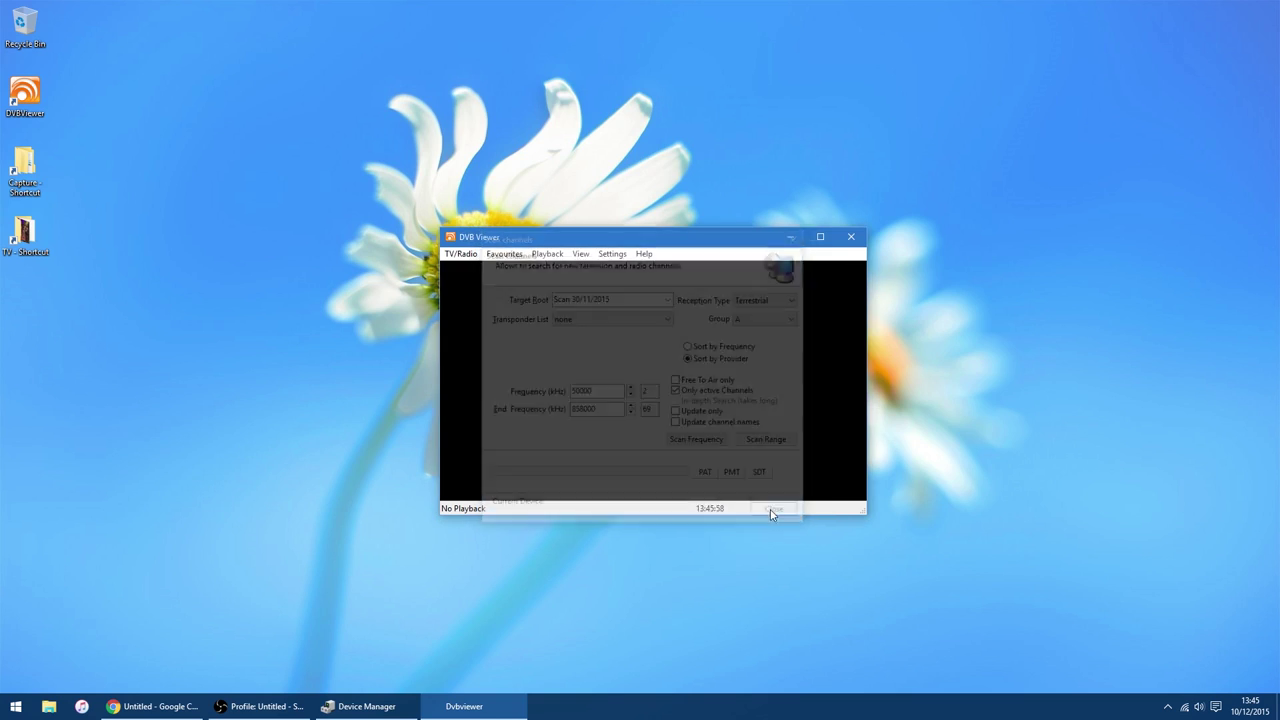
# Open the Hardware options and examine the DVB-T2 and channel group settings of the Hauppauge and PCTV terrestrial tuners.
pyautogui.click(612, 254)
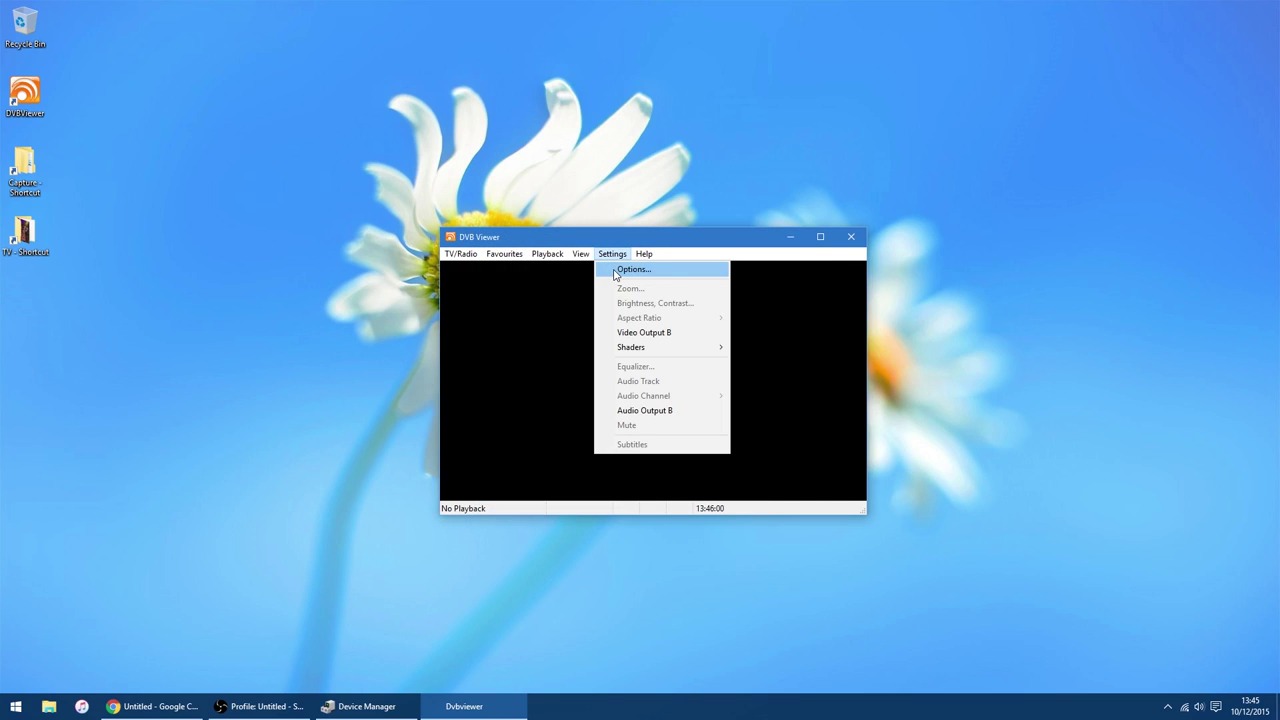
pyautogui.click(616, 271)
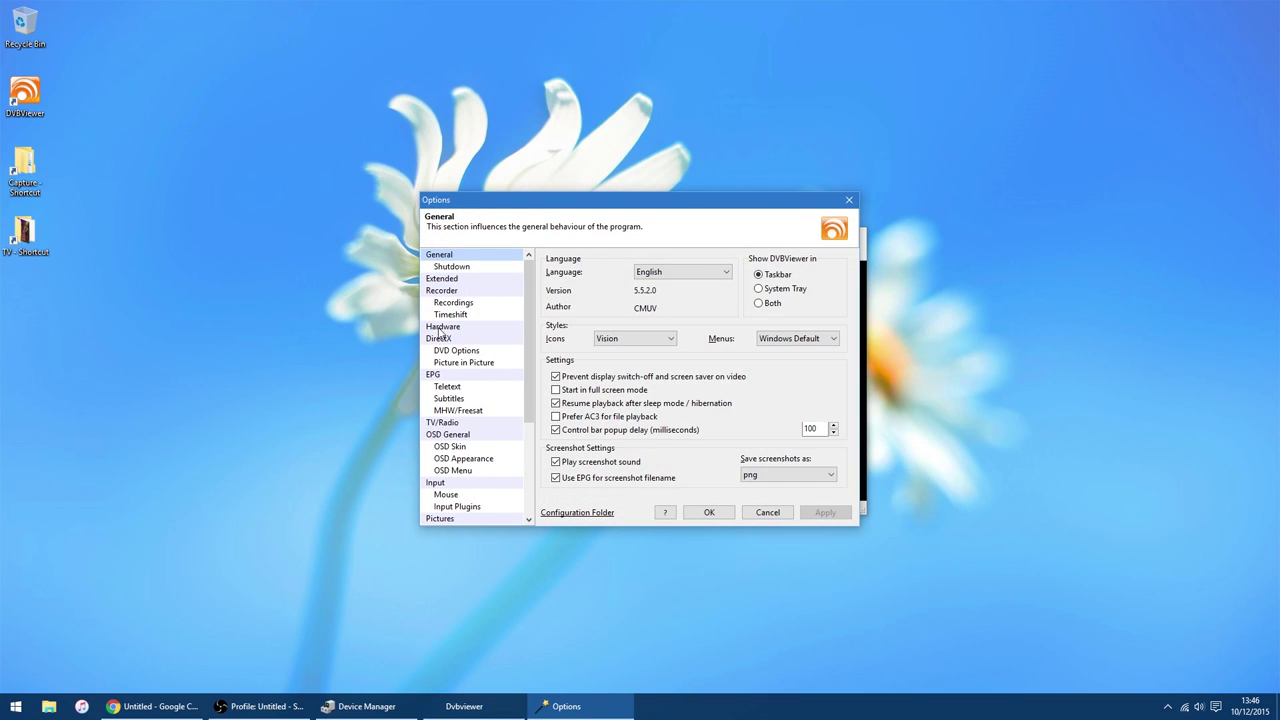
pyautogui.click(441, 328)
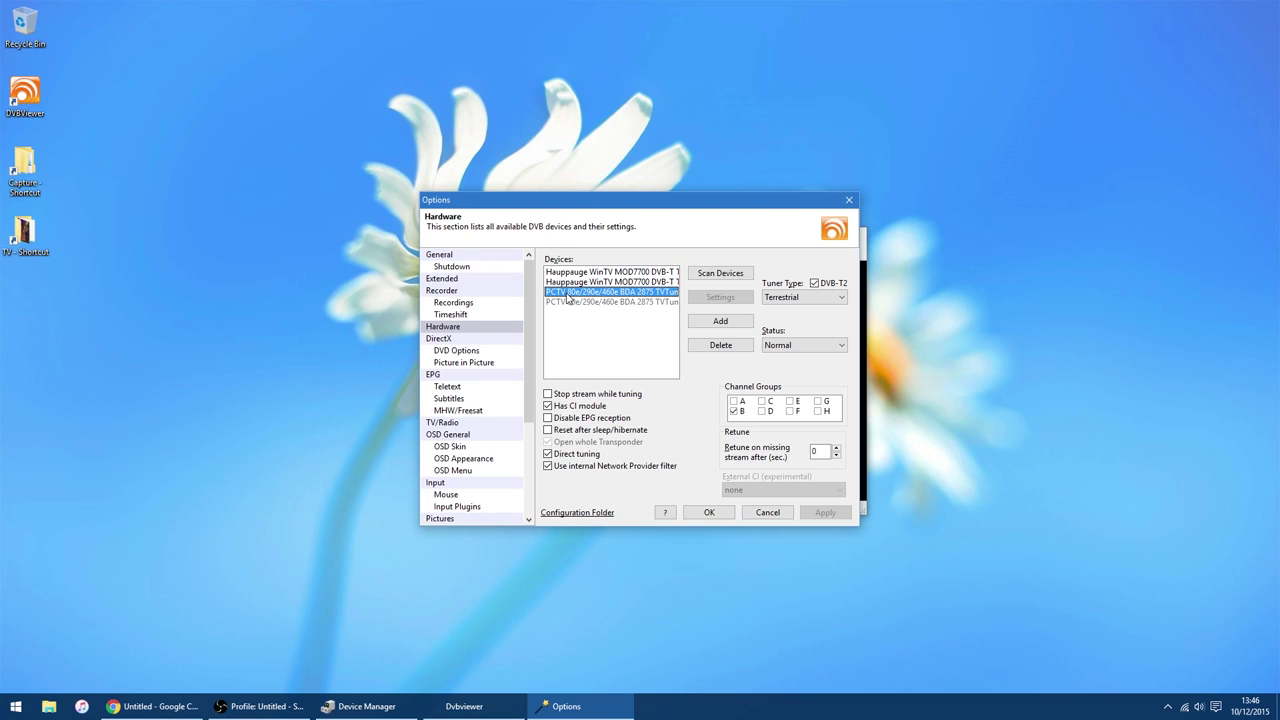
pyautogui.click(570, 272)
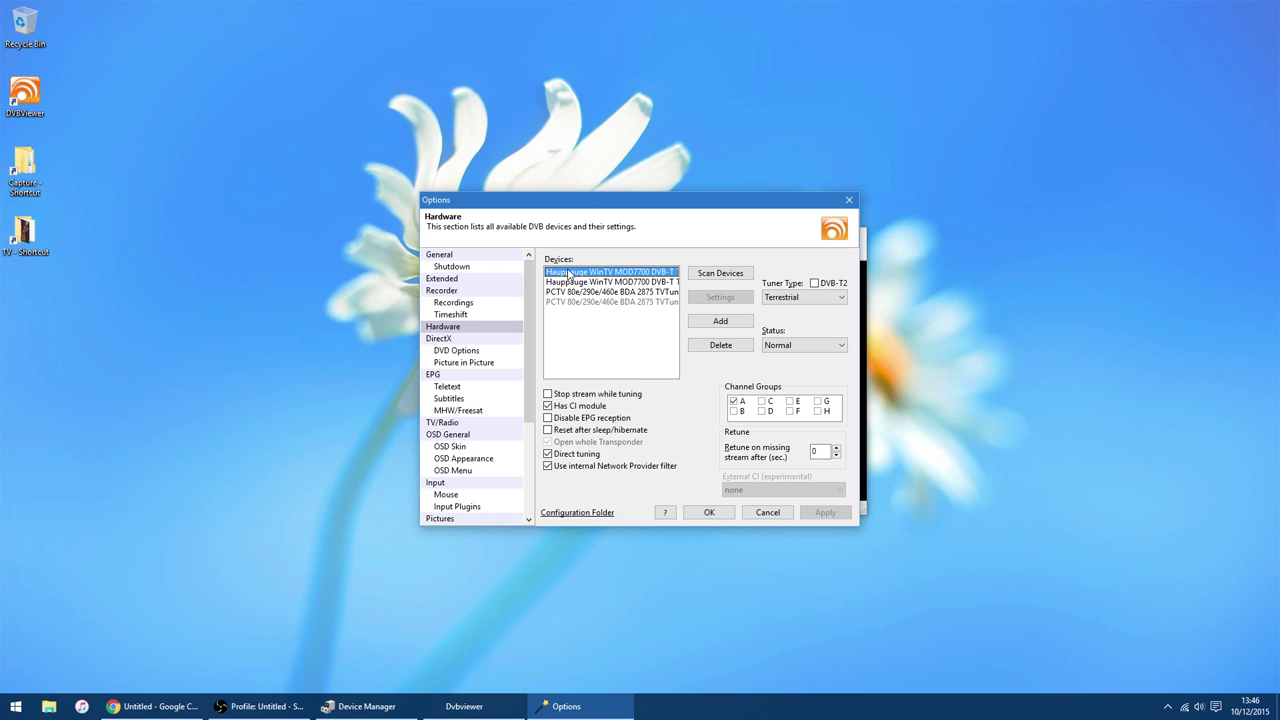
pyautogui.click(572, 283)
pyautogui.click(572, 272)
pyautogui.click(572, 283)
pyautogui.click(574, 273)
pyautogui.click(576, 283)
pyautogui.click(577, 273)
pyautogui.click(580, 284)
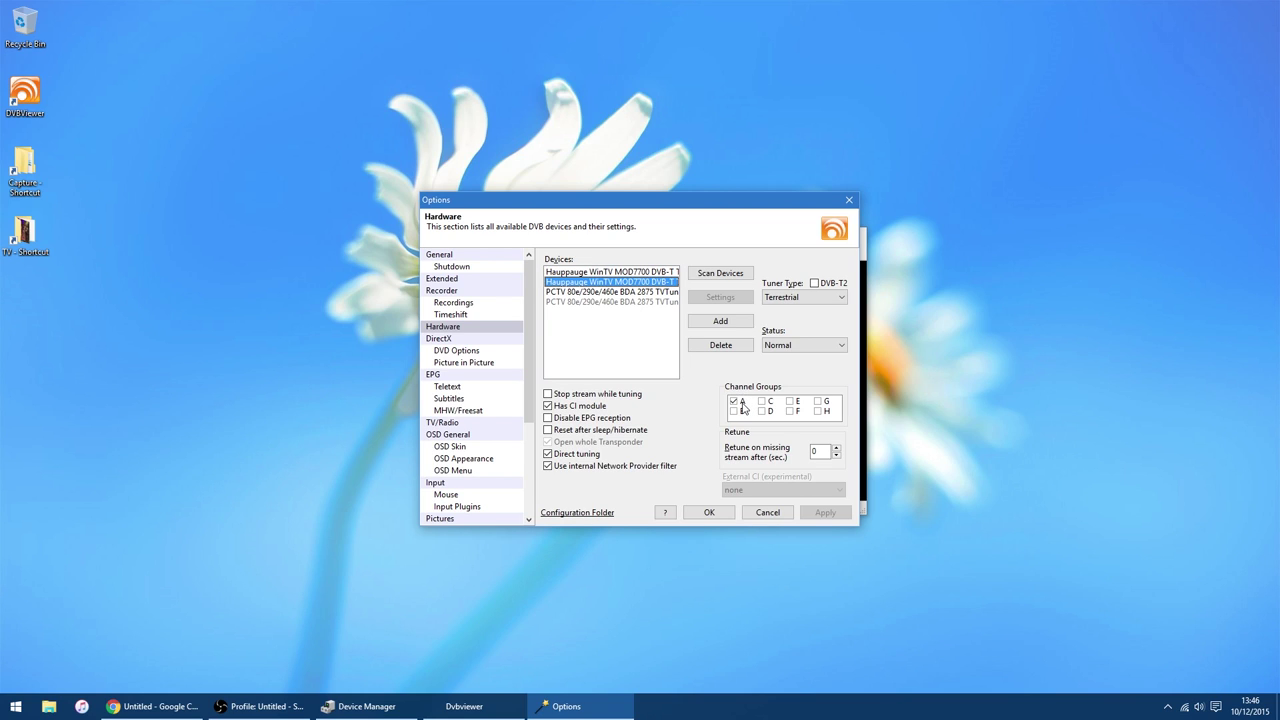
pyautogui.click(575, 292)
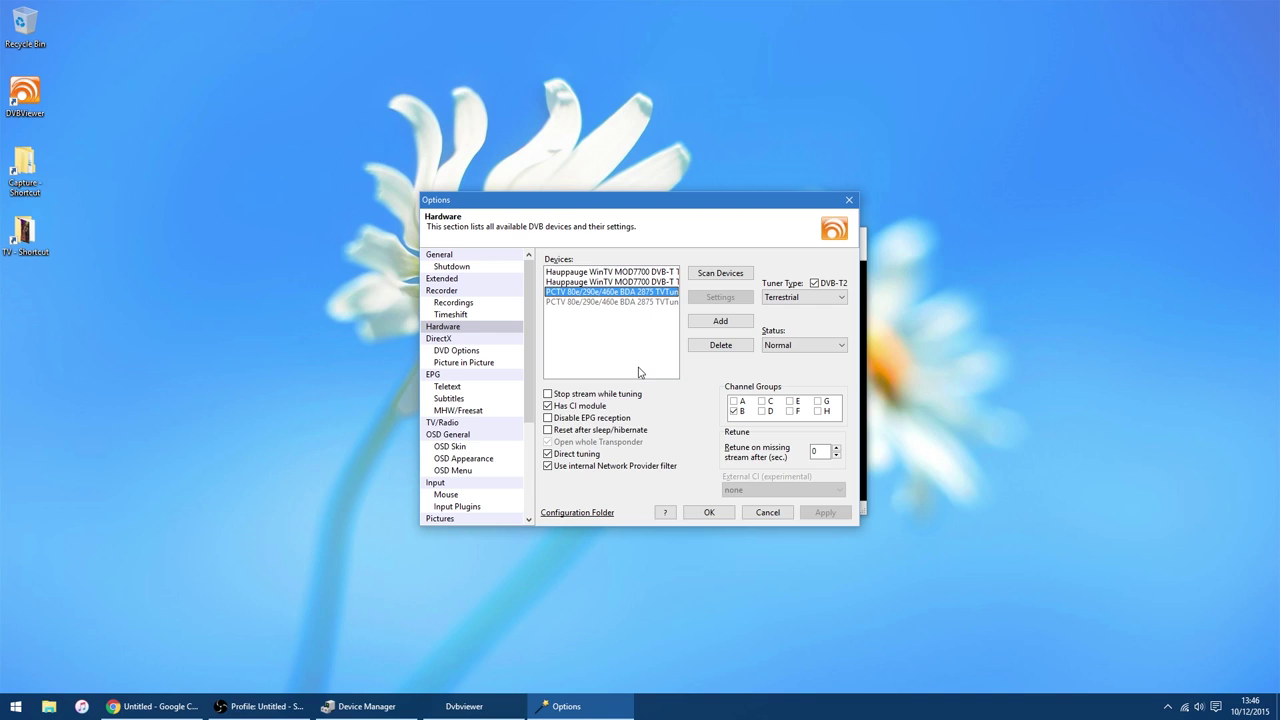
# Compare the channel groups of the two Hauppauge tuners with that of the terrestrial PCTV tuner, and close the options.
pyautogui.click(584, 276)
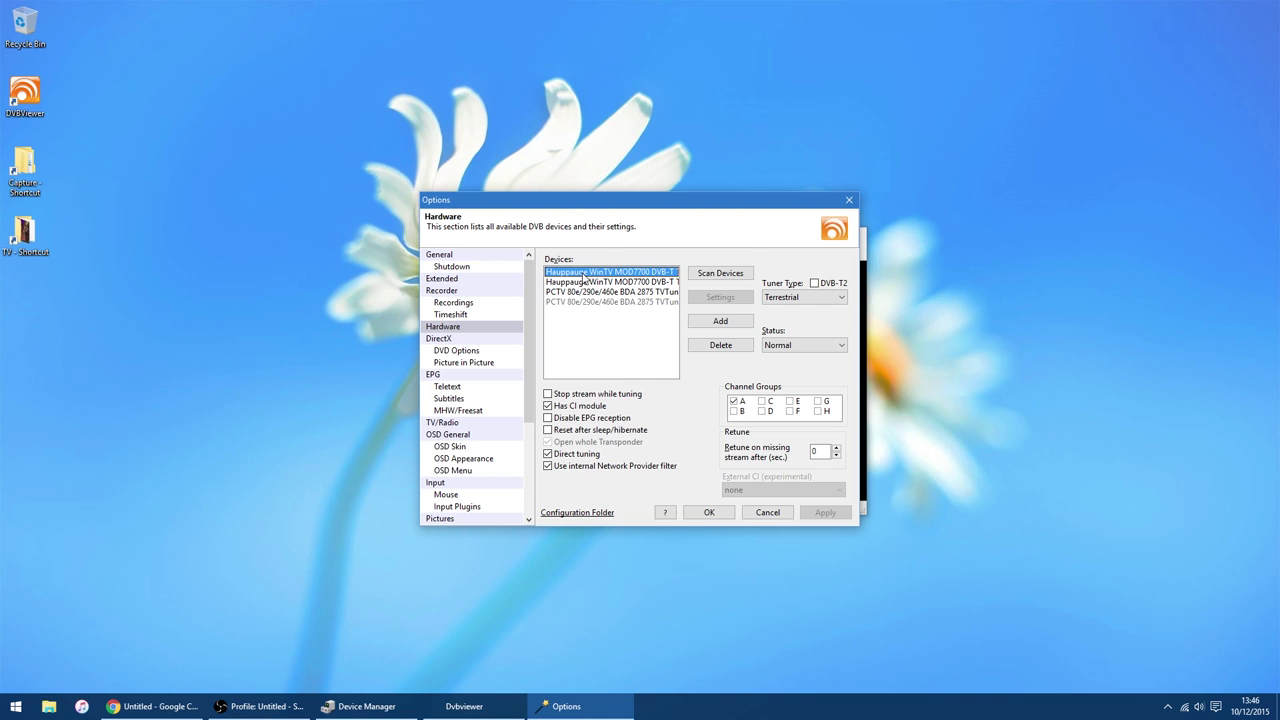
pyautogui.click(580, 283)
pyautogui.click(578, 274)
pyautogui.click(578, 285)
pyautogui.click(580, 273)
pyautogui.click(582, 284)
pyautogui.click(583, 273)
pyautogui.click(584, 285)
pyautogui.click(584, 273)
pyautogui.click(586, 283)
pyautogui.click(595, 293)
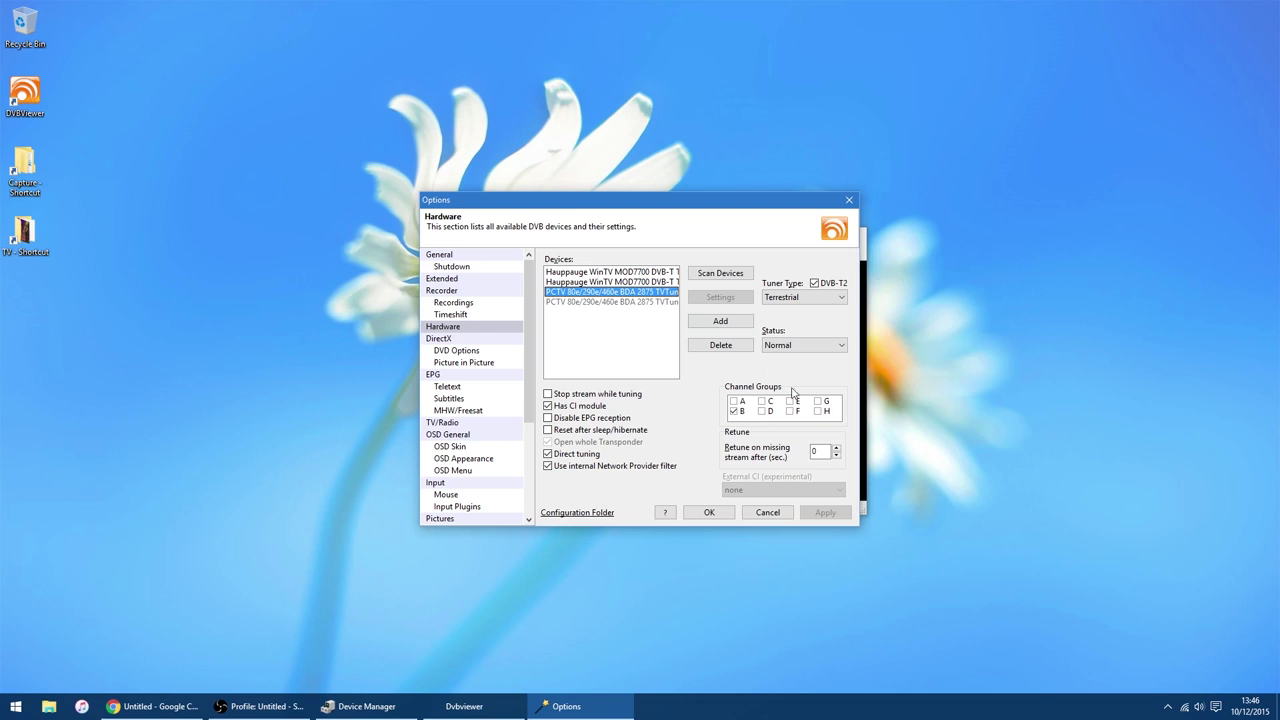
pyautogui.click(590, 272)
pyautogui.click(596, 284)
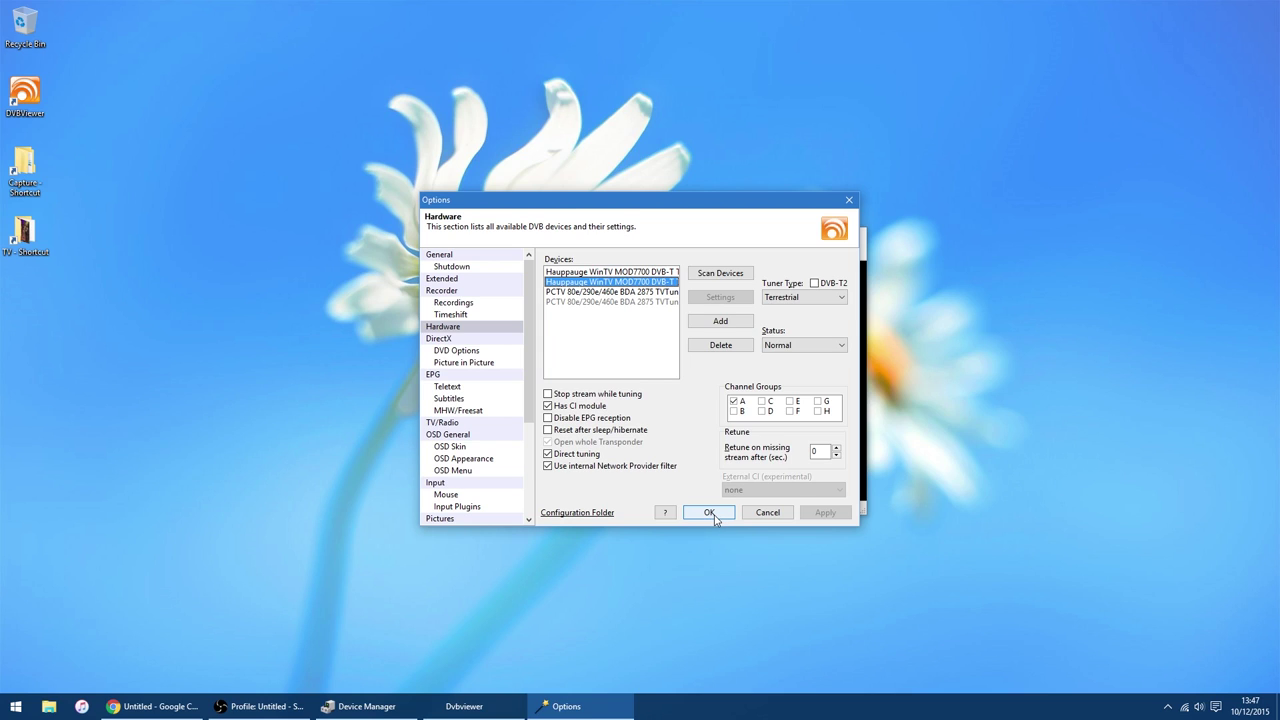
pyautogui.click(709, 512)
# Open the channel scan, disable Only active Channels, and set the start frequency to 482000 kHz.
pyautogui.click(461, 253)
pyautogui.click(482, 298)
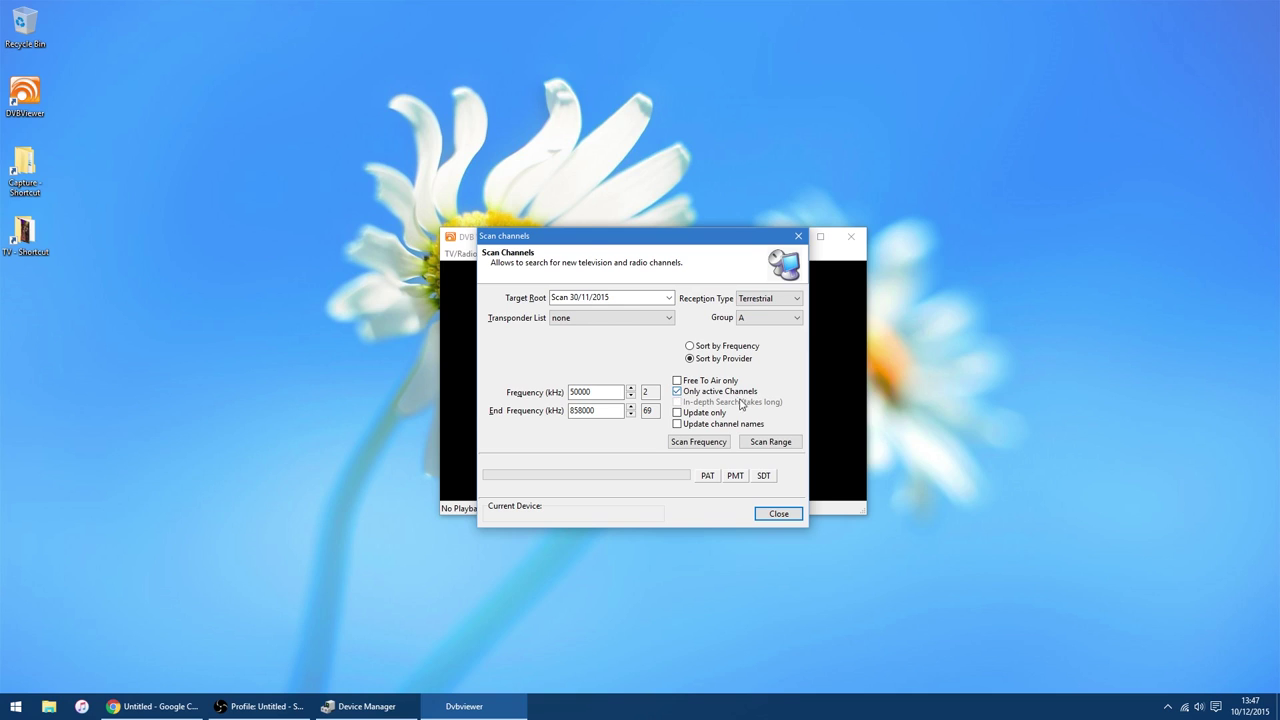
pyautogui.click(677, 393)
pyautogui.moveTo(608, 389); pyautogui.dragTo(529, 393)
pyautogui.write('474000480000')
pyautogui.moveTo(597, 392); pyautogui.dragTo(580, 392)
pyautogui.write('2000')
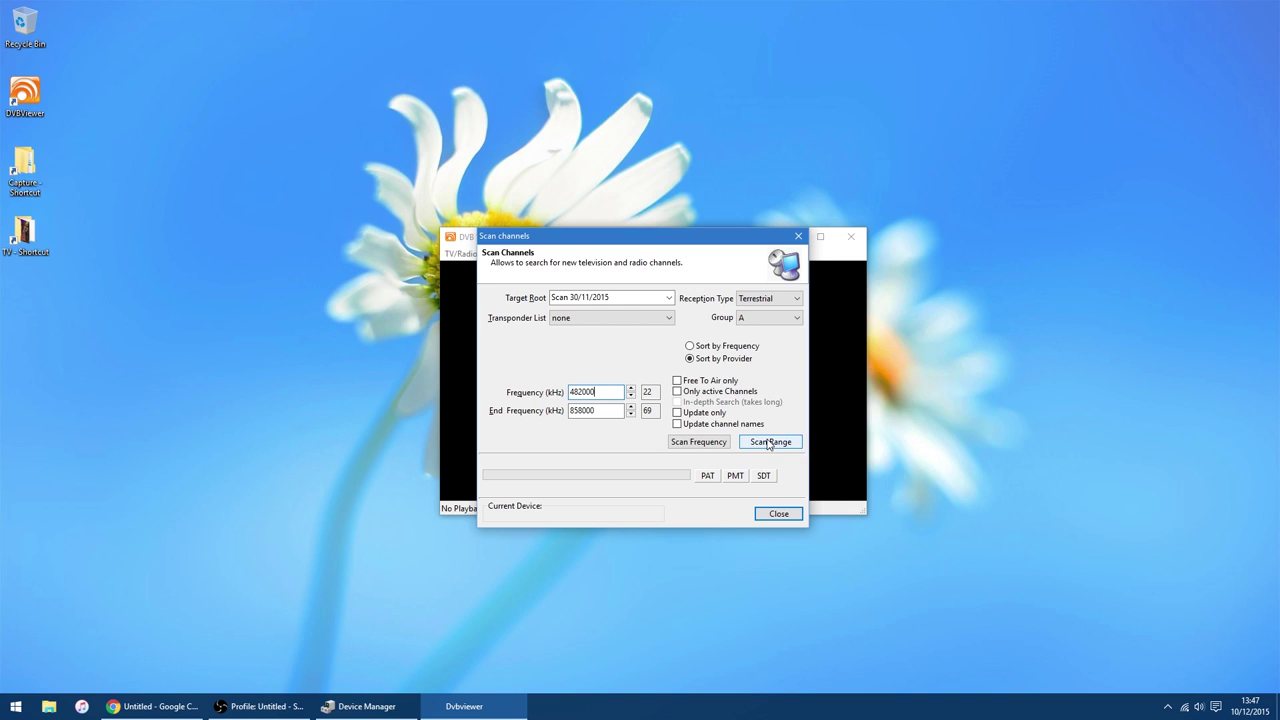
# Scan the frequency range for group A, scan it for group B from 482000 kHz, and close the channel scan.
pyautogui.click(767, 443)
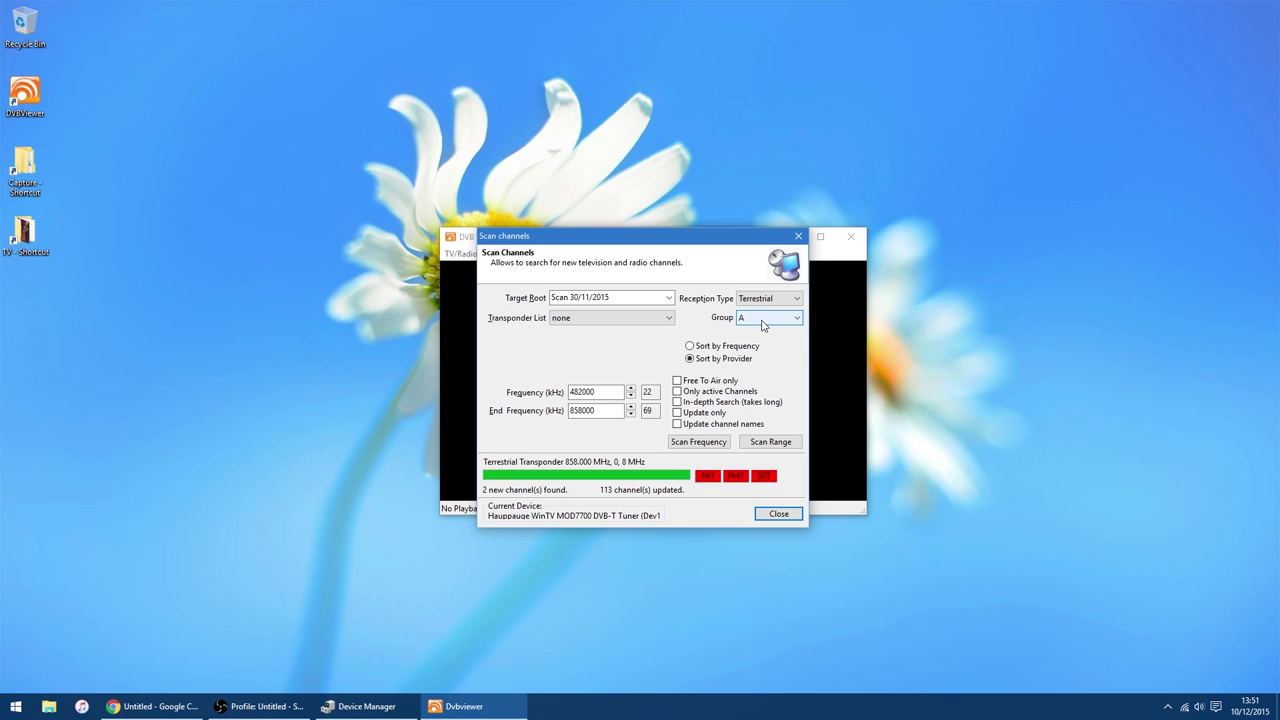
pyautogui.click(763, 323)
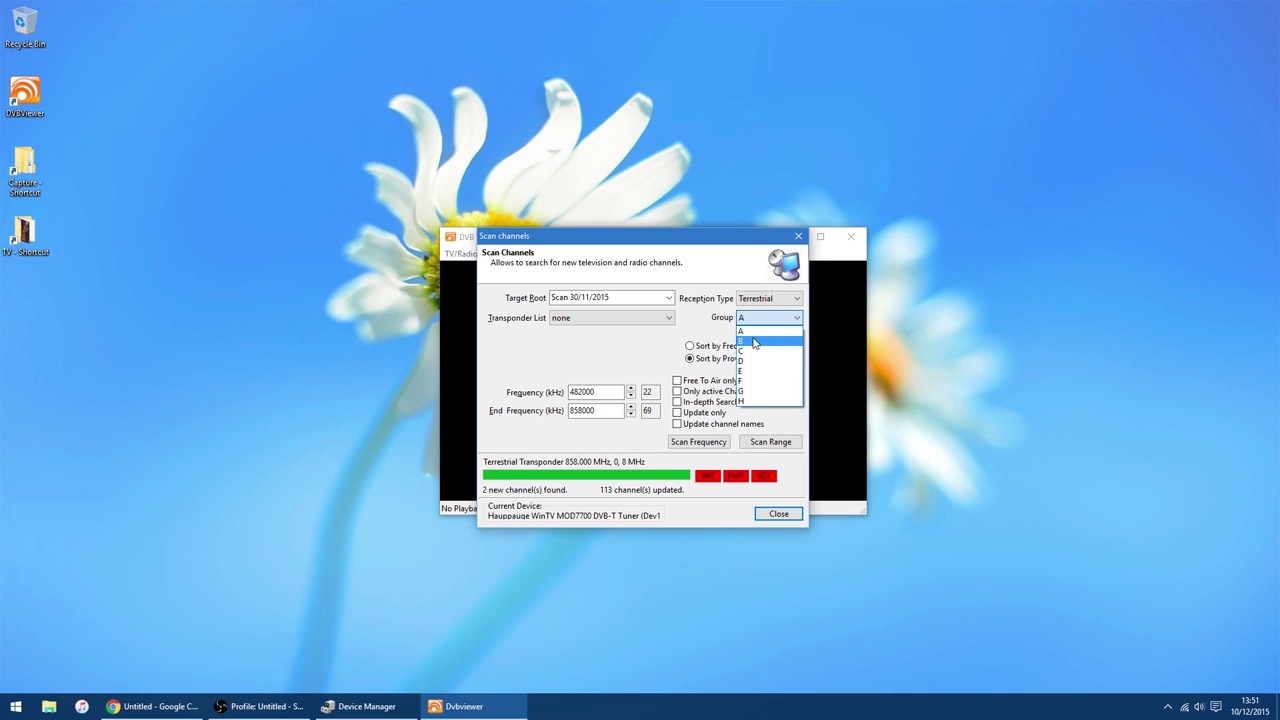
pyautogui.click(755, 342)
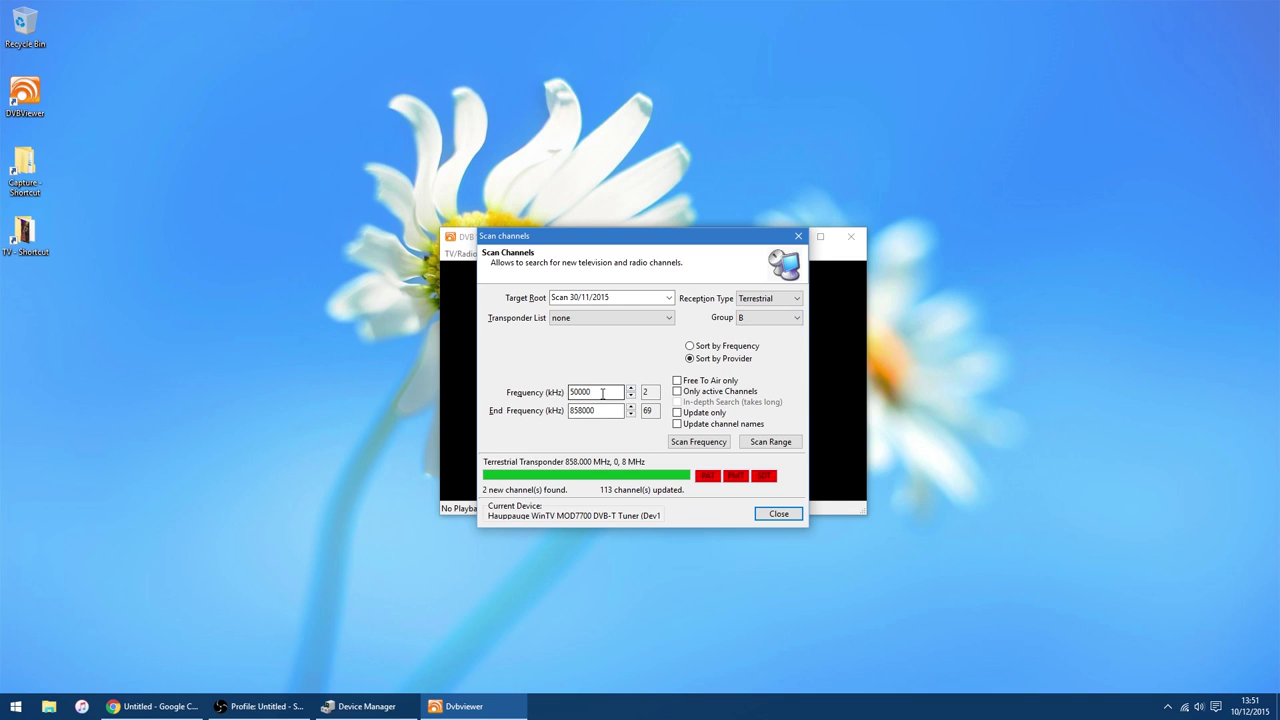
pyautogui.doubleClick(595, 391)
pyautogui.write('482000')
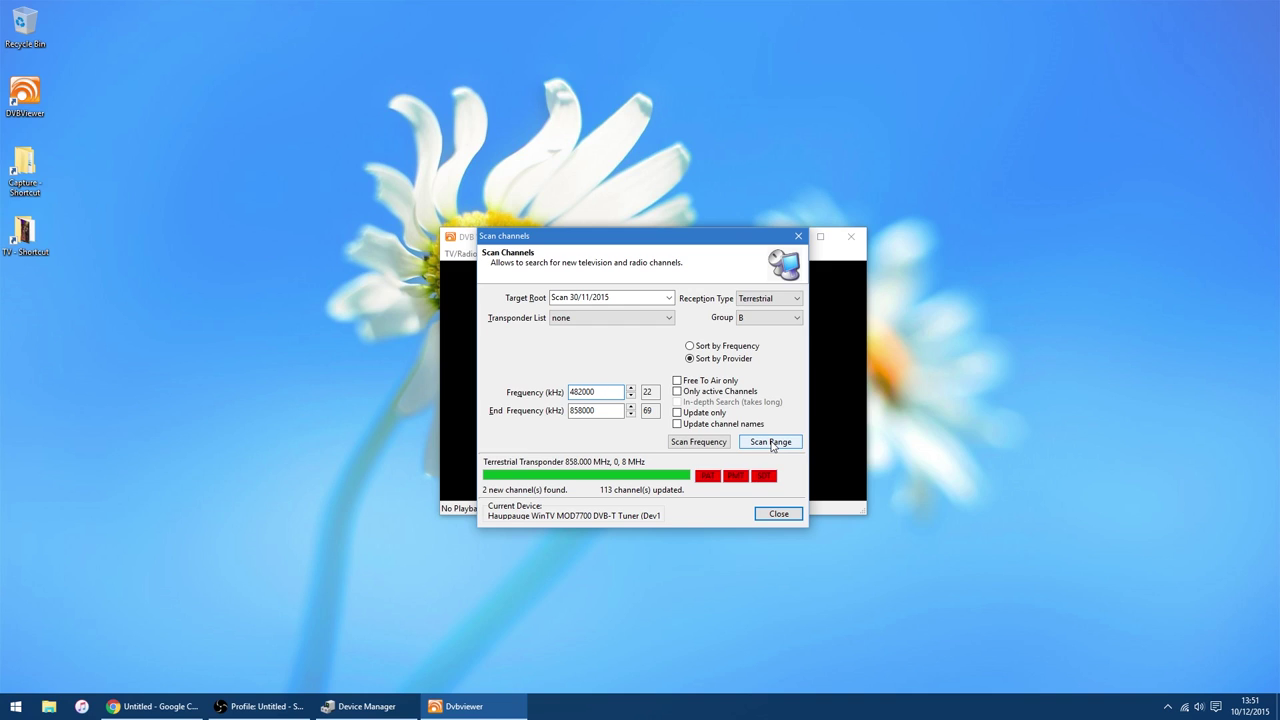
pyautogui.click(771, 443)
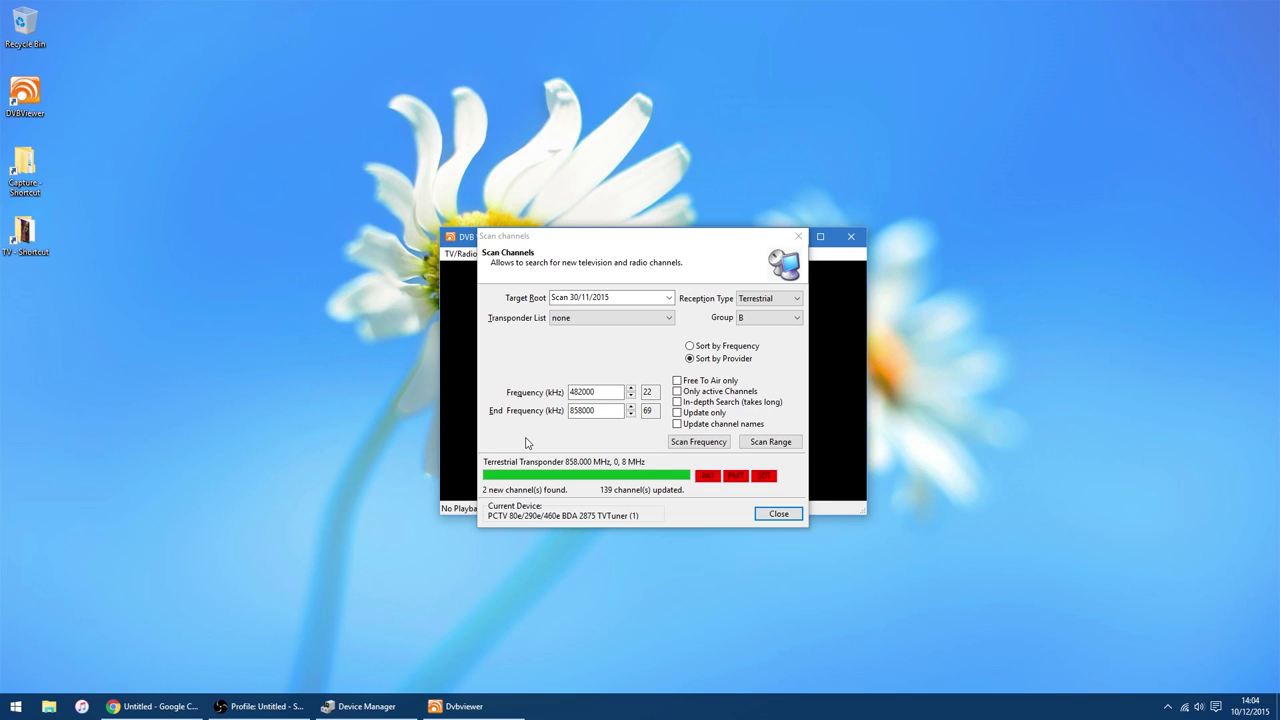
pyautogui.click(771, 517)
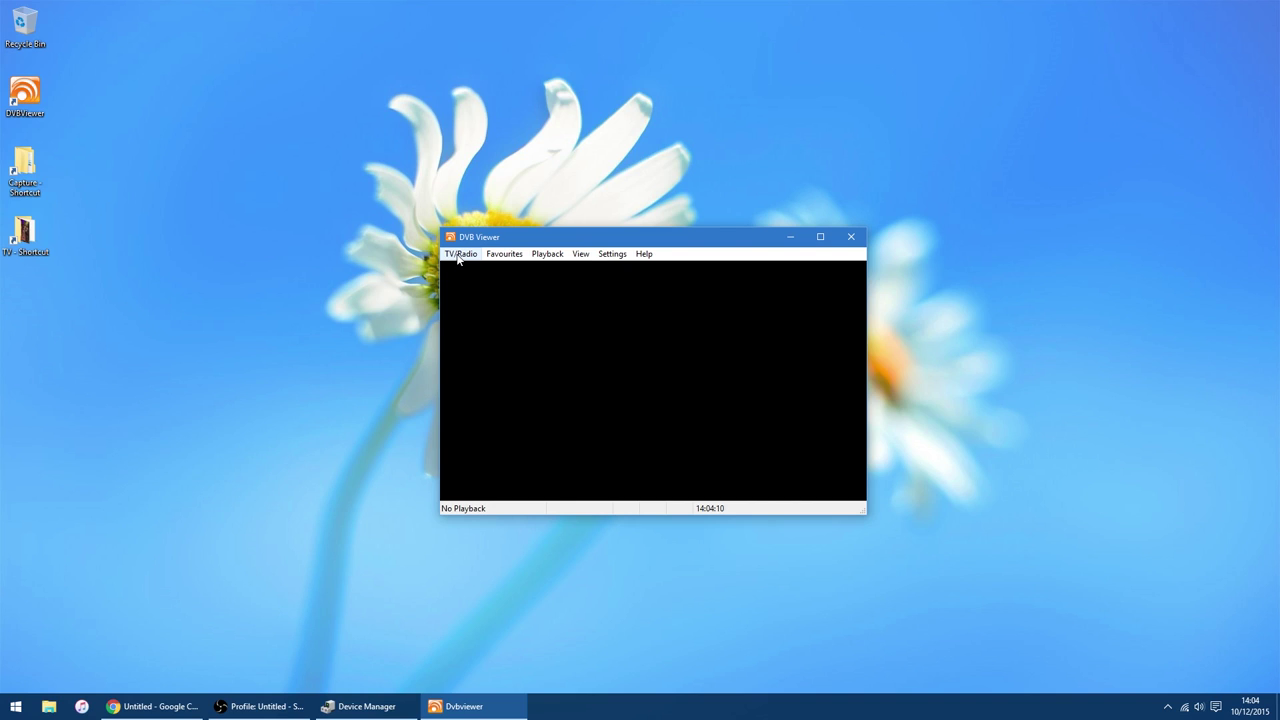
# Open the Channel List Editor, show the Favourites Editor and expand the video channels of Scan 30/11/2015 down to the unknown provider.
pyautogui.click(458, 256)
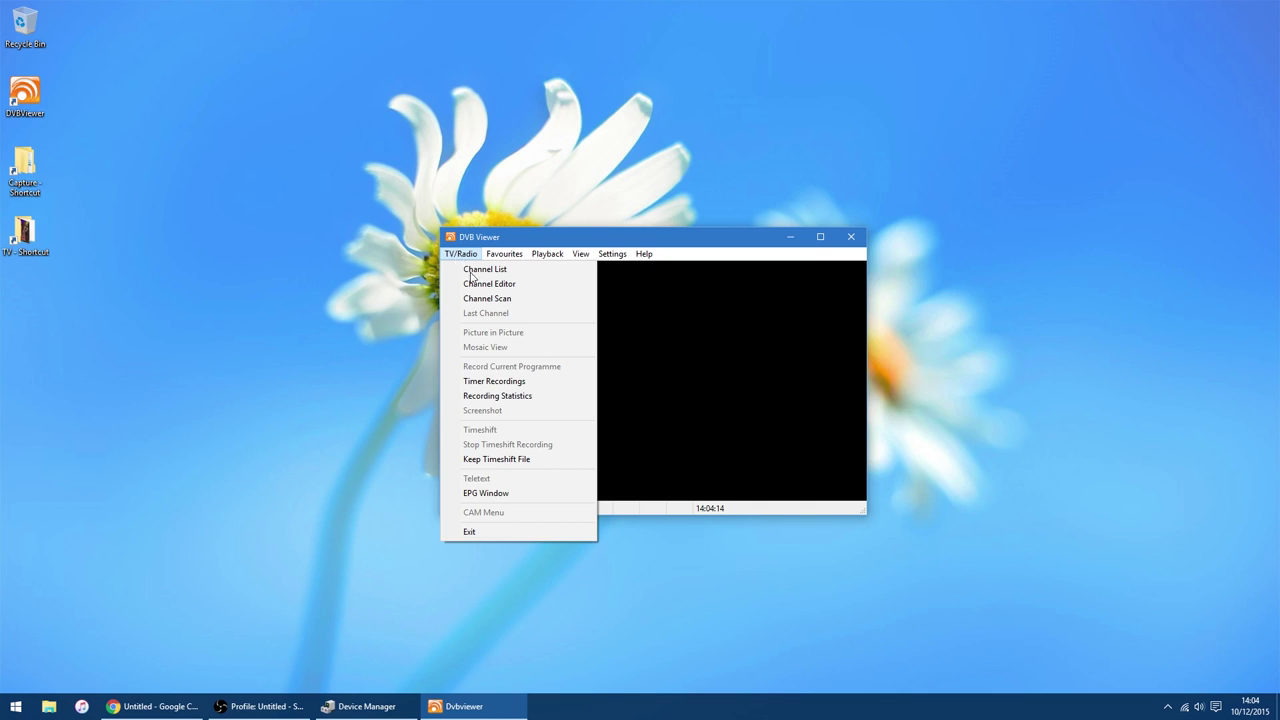
pyautogui.click(487, 284)
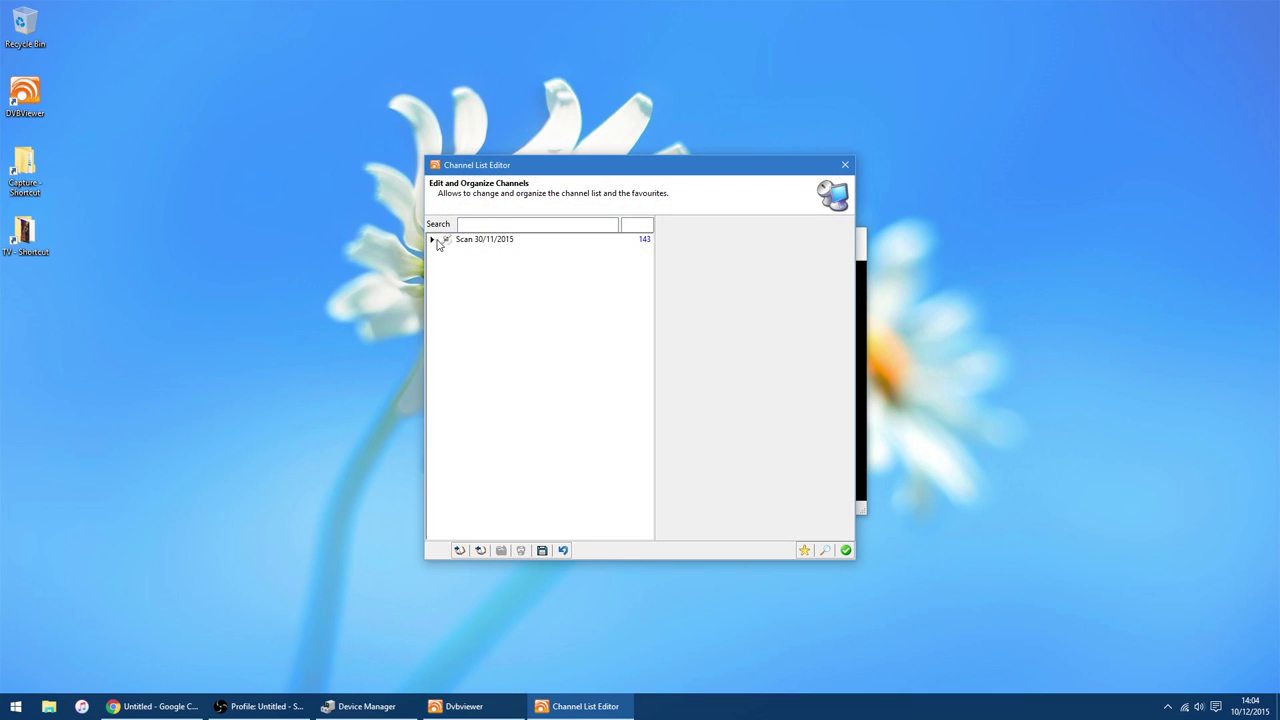
pyautogui.click(431, 240)
pyautogui.click(806, 551)
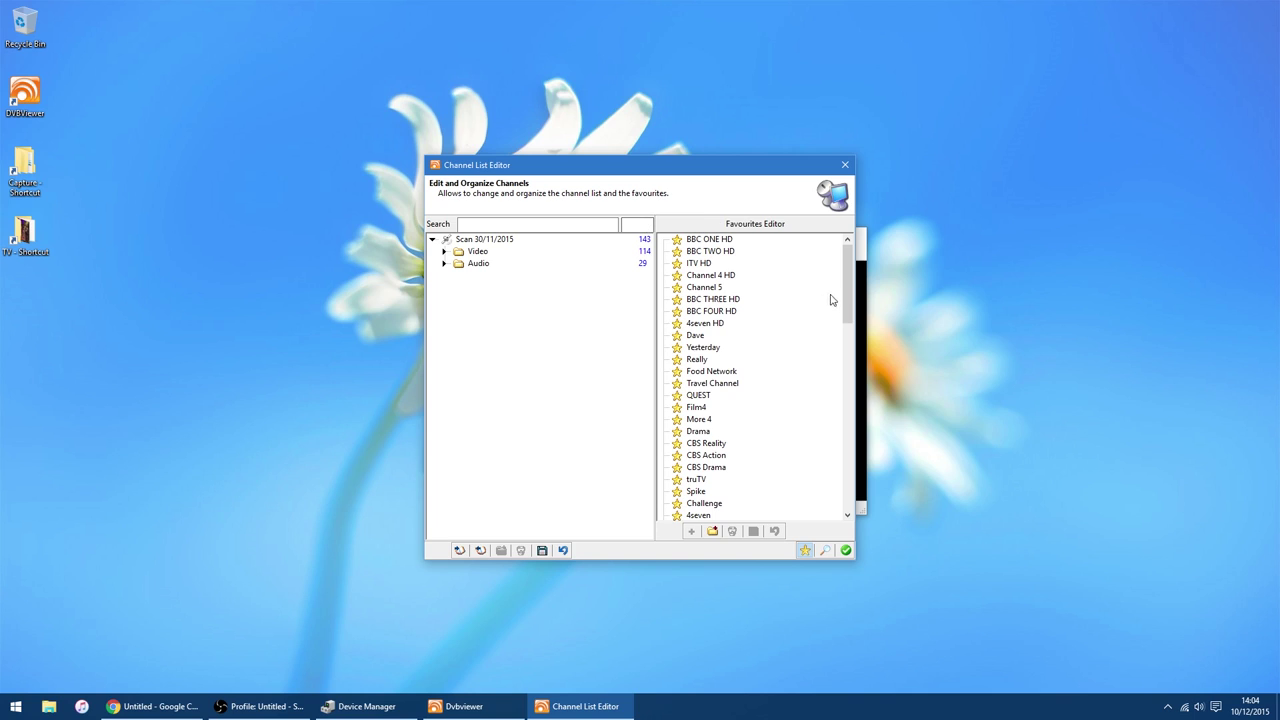
pyautogui.moveTo(849, 273)
pyautogui.mouseDown()
pyautogui.moveTo(848, 450)
pyautogui.moveTo(835, 257)
pyautogui.mouseUp()
pyautogui.click(445, 252)
pyautogui.click(457, 264)
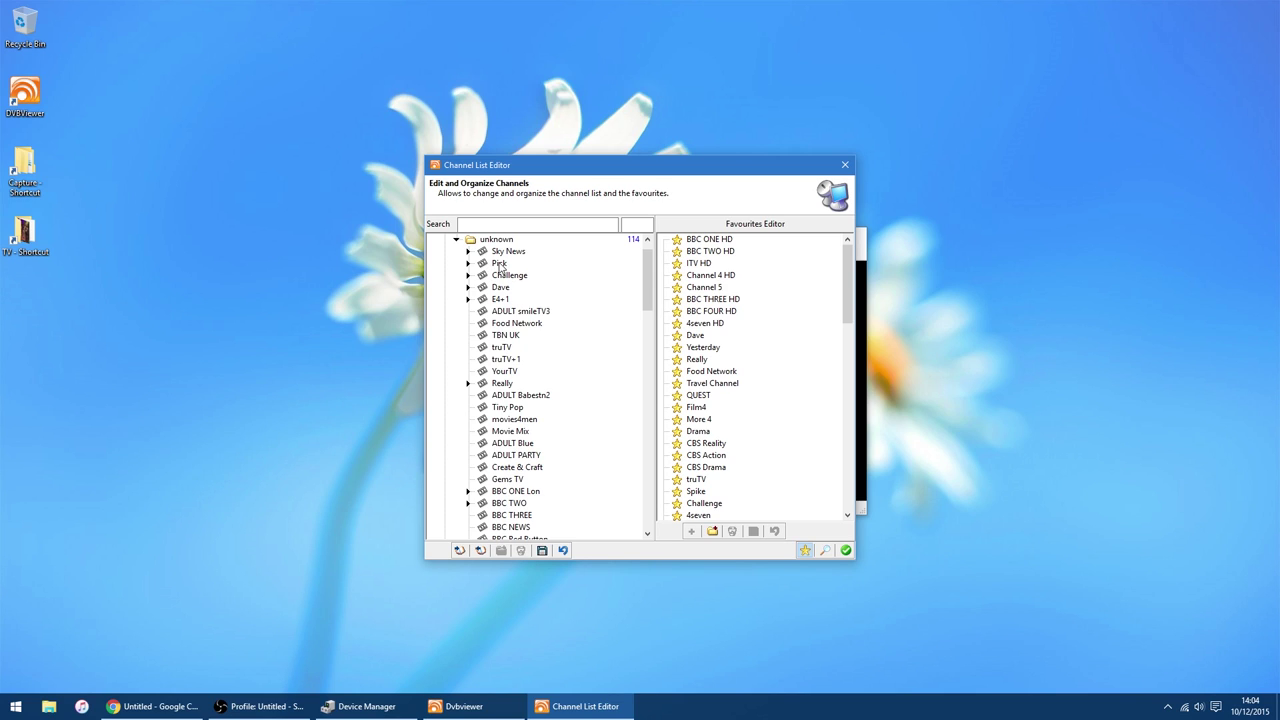
# Add the Pick channel to the favourites between BBC TWO HD and ITV HD, and move it below Dave.
pyautogui.click(500, 264)
pyautogui.moveTo(500, 264); pyautogui.dragTo(742, 272)
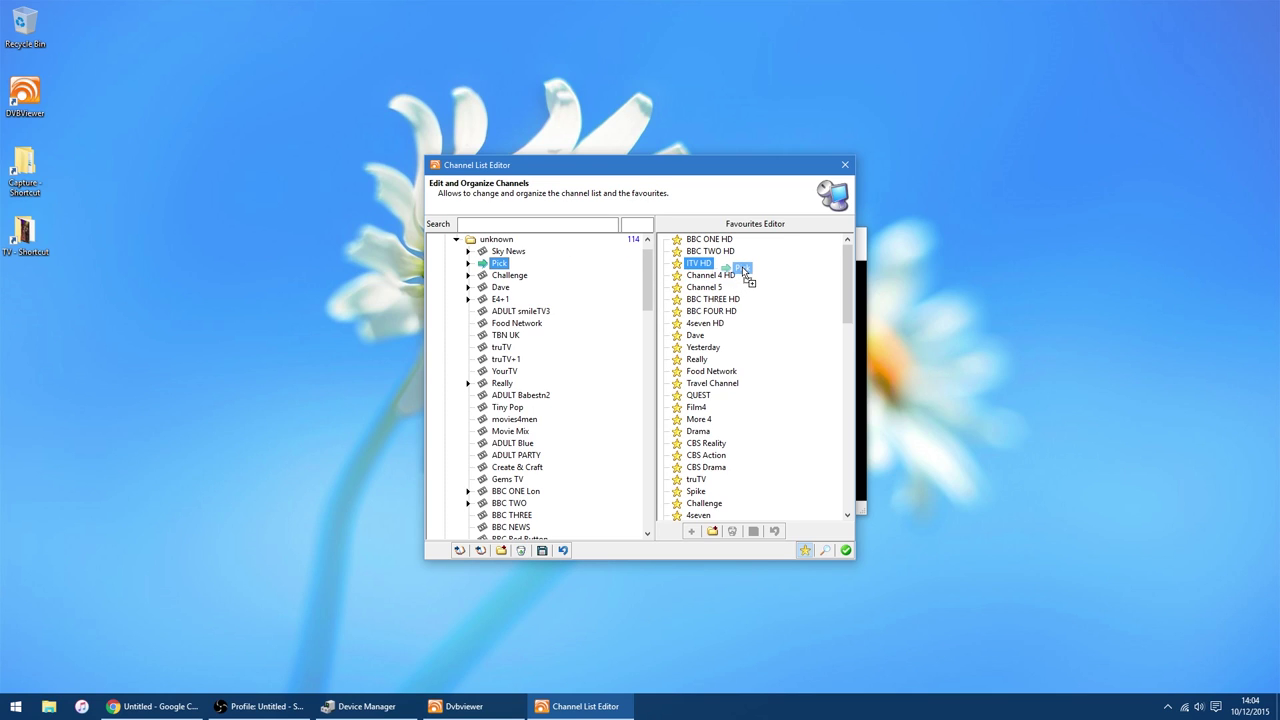
pyautogui.moveTo(742, 266); pyautogui.dragTo(742, 266)
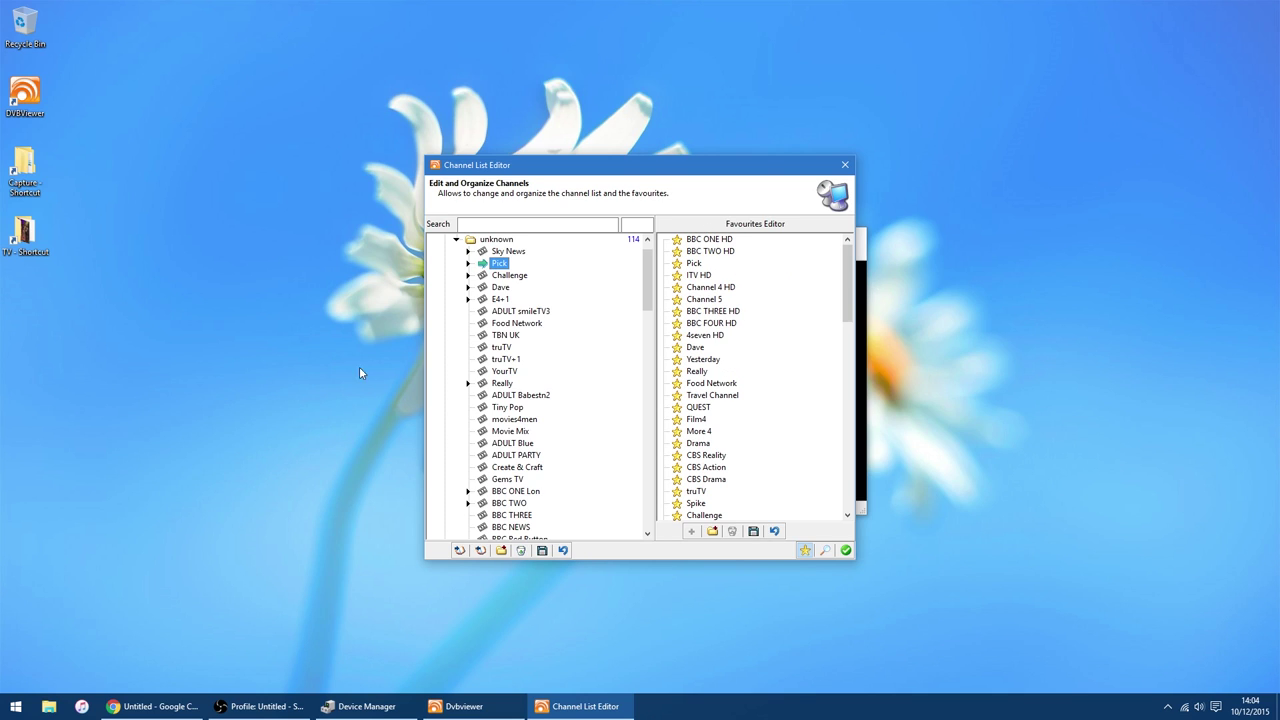
pyautogui.moveTo(650, 270); pyautogui.dragTo(650, 334)
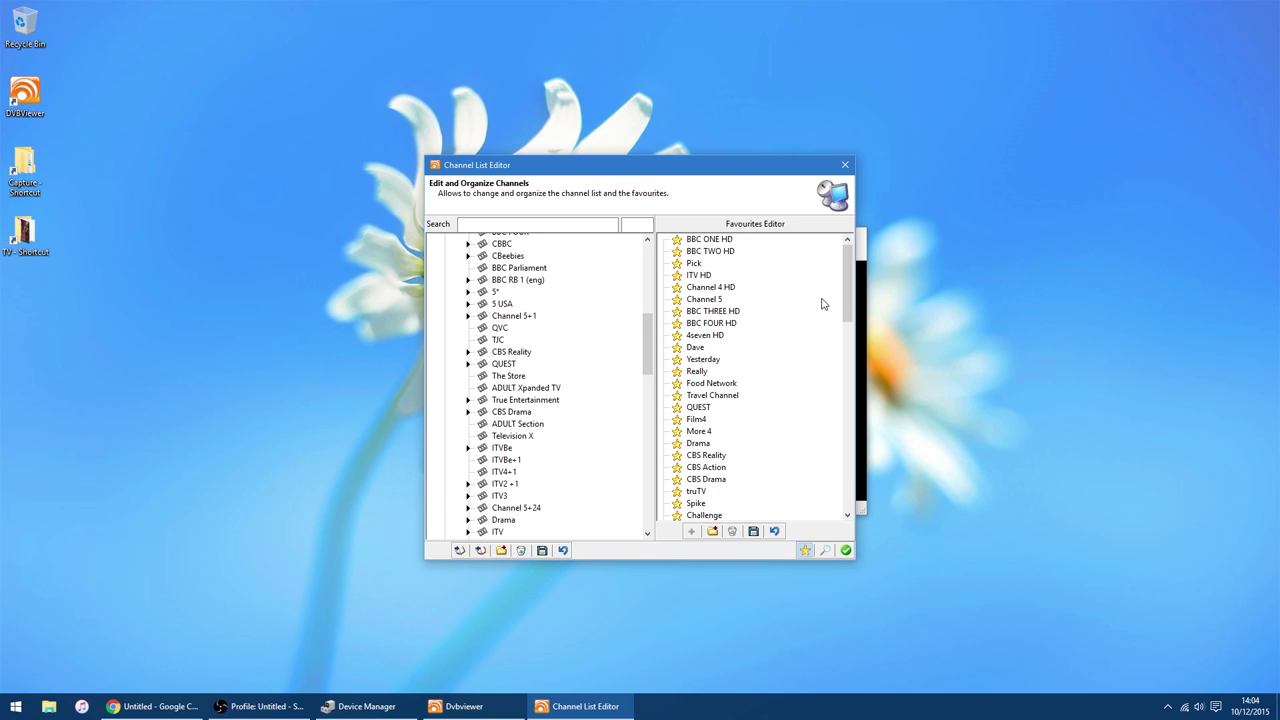
pyautogui.click(695, 264)
pyautogui.moveTo(697, 266); pyautogui.dragTo(716, 350)
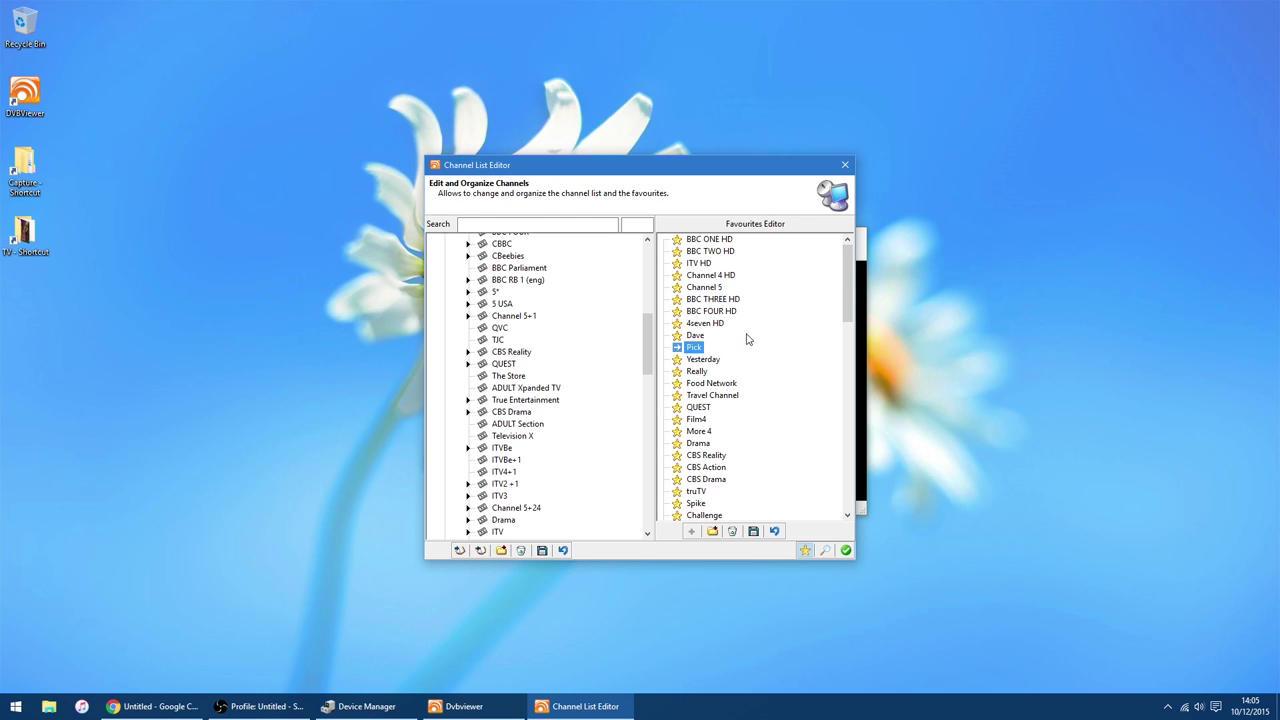
# Remove the Pick entry below Dave from the favourites and close the Channel List Editor.
pyautogui.moveTo(848, 278)
pyautogui.mouseDown()
pyautogui.moveTo(843, 394)
pyautogui.moveTo(847, 262)
pyautogui.mouseUp()
pyautogui.moveTo(688, 352); pyautogui.dragTo(733, 330)
pyautogui.moveTo(852, 320); pyautogui.dragTo(852, 258)
pyautogui.moveTo(647, 330); pyautogui.dragTo(641, 462)
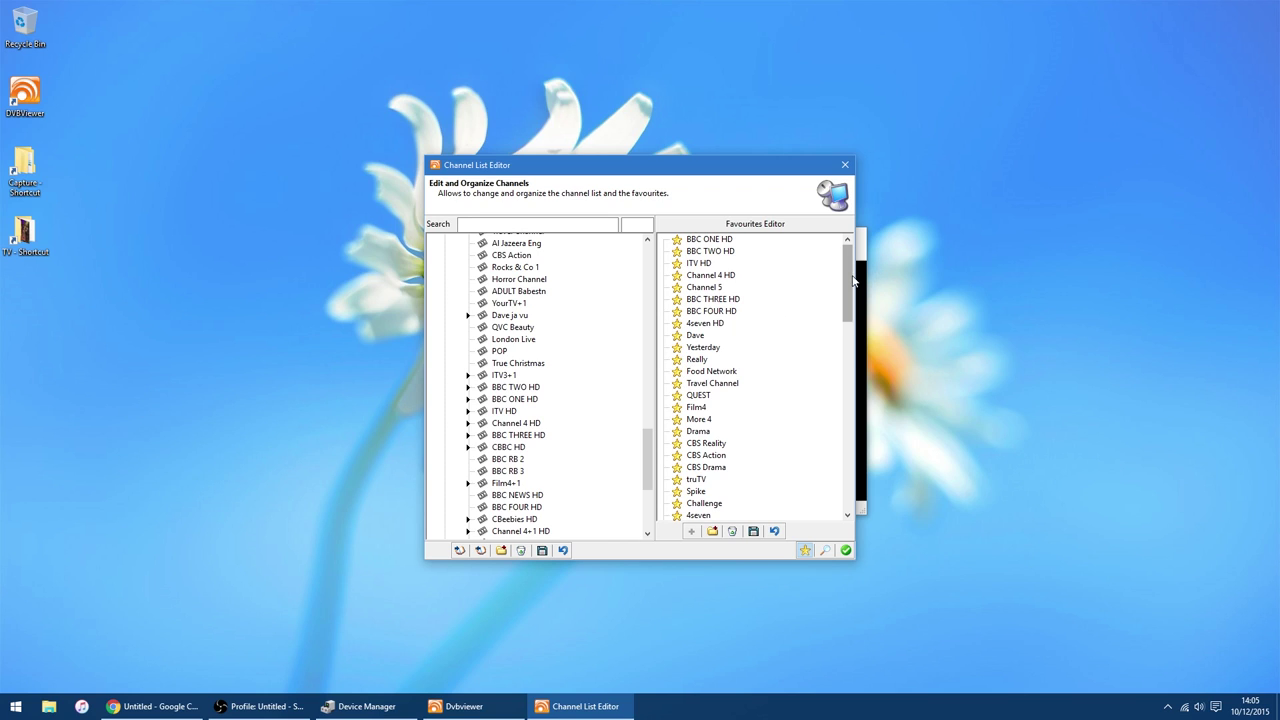
pyautogui.moveTo(851, 276)
pyautogui.mouseDown()
pyautogui.moveTo(822, 485)
pyautogui.moveTo(848, 400)
pyautogui.moveTo(855, 262)
pyautogui.mouseUp()
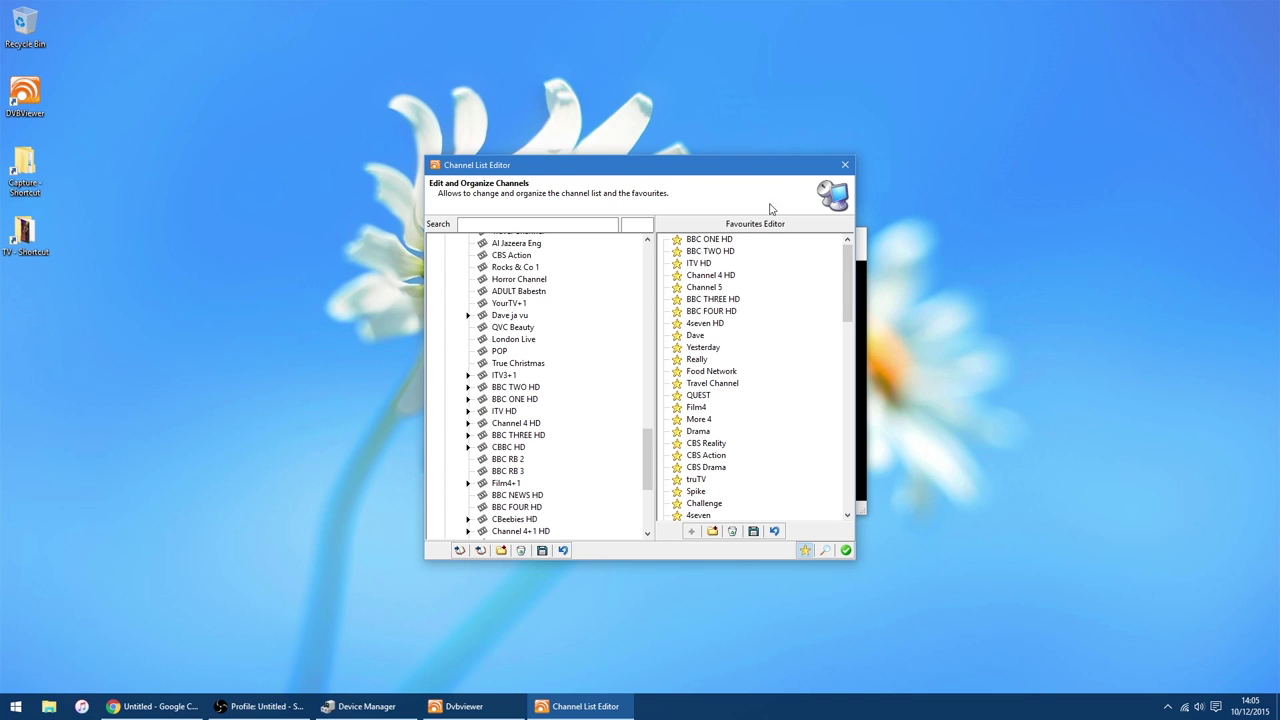
pyautogui.click(845, 166)
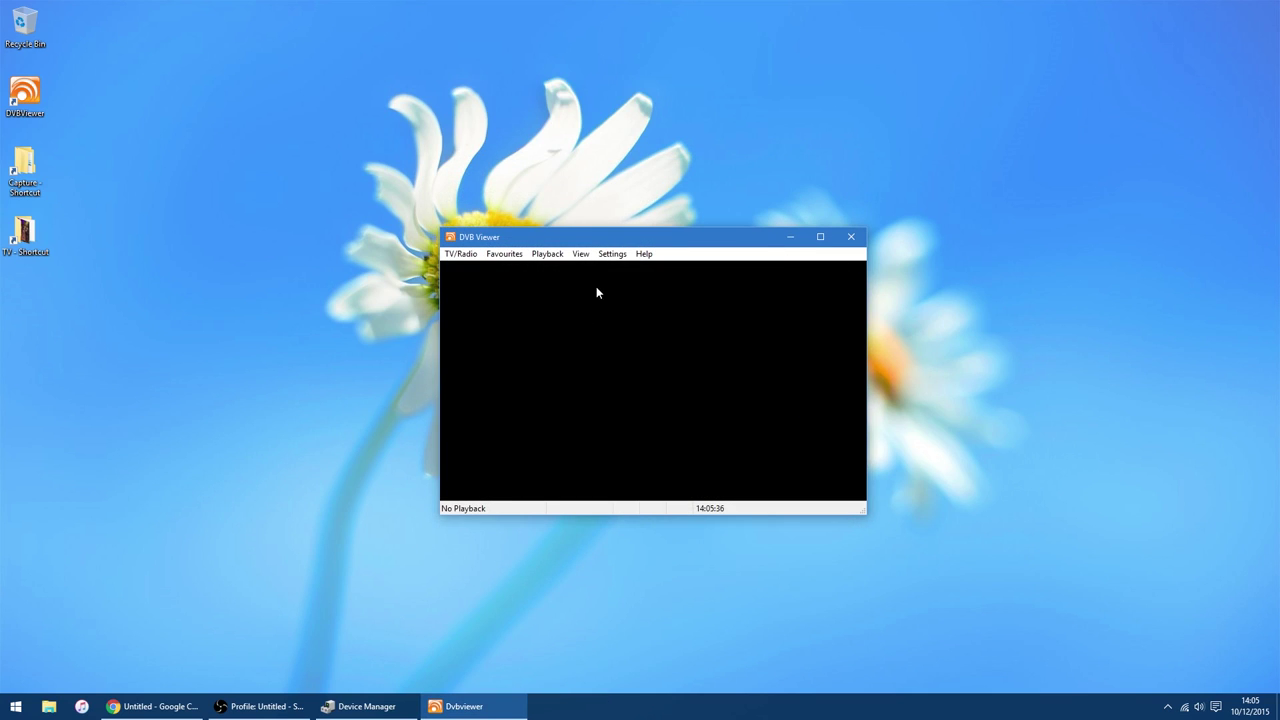
# Play BBC TWO HD from the favourites in full screen.
pyautogui.click(506, 256)
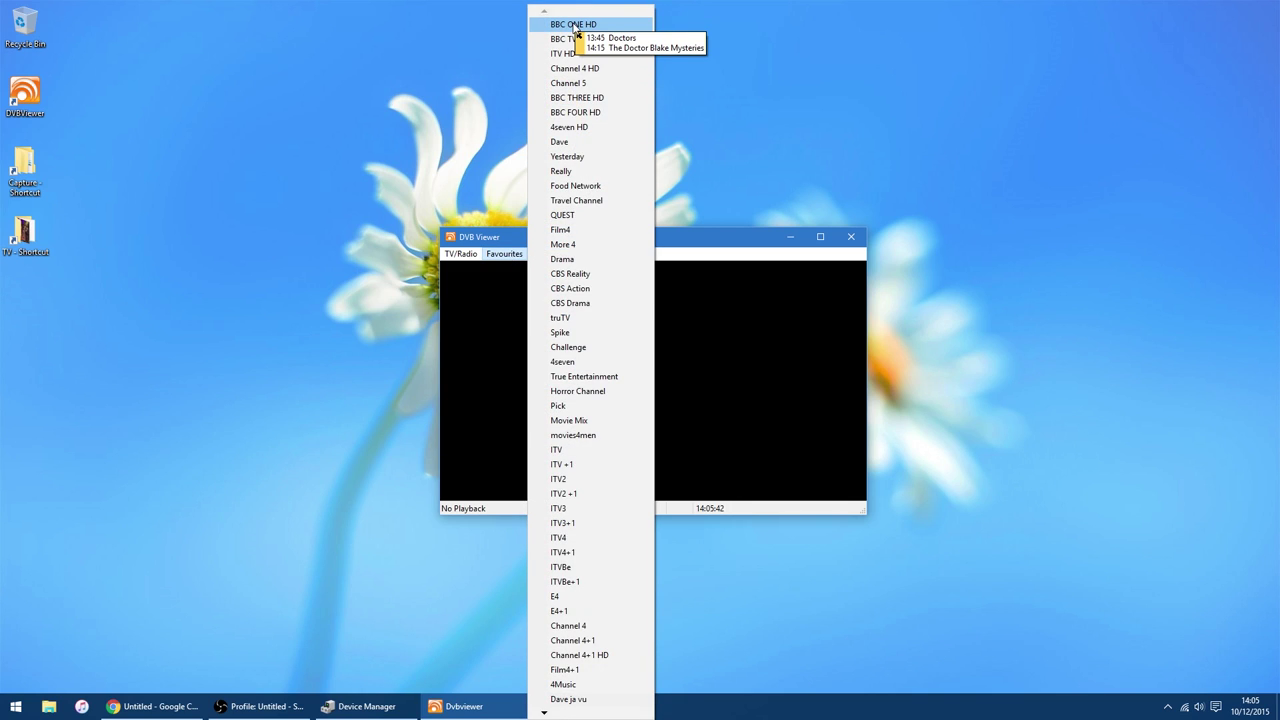
pyautogui.click(628, 331)
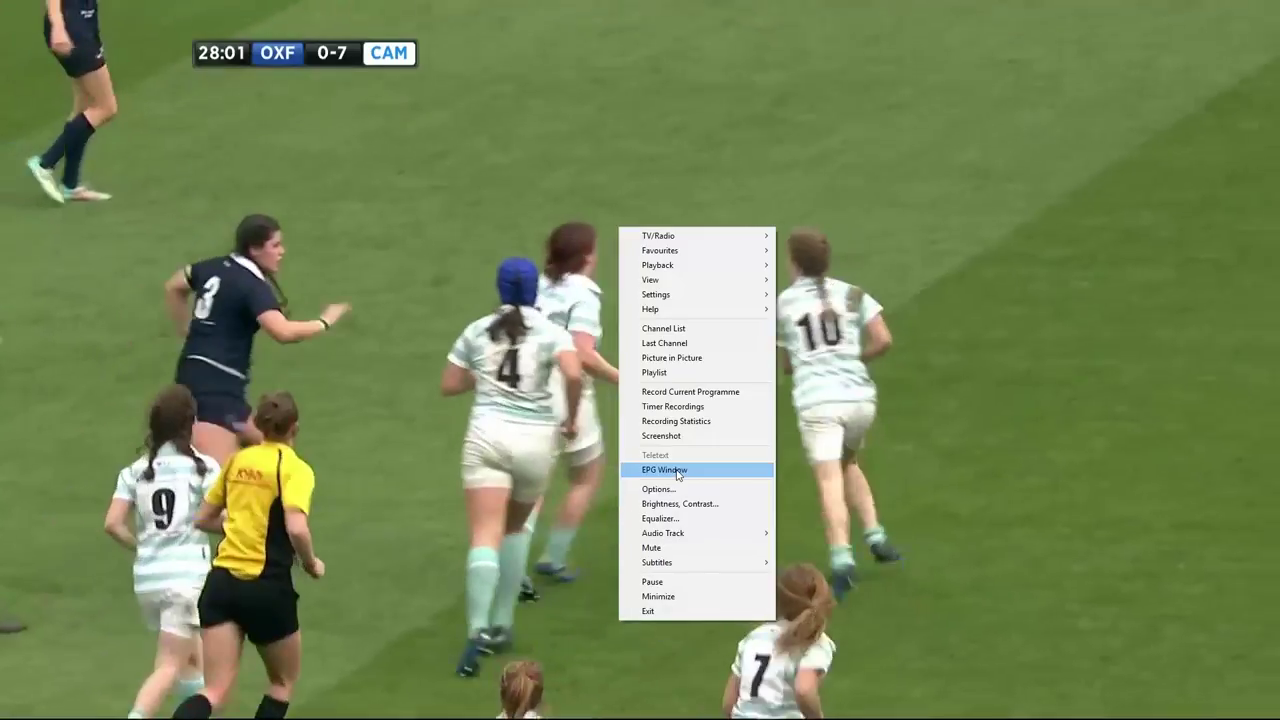
# Open the EPG window, maximise it, and show the Timeline view filtered to Favourites.
pyautogui.click(676, 471)
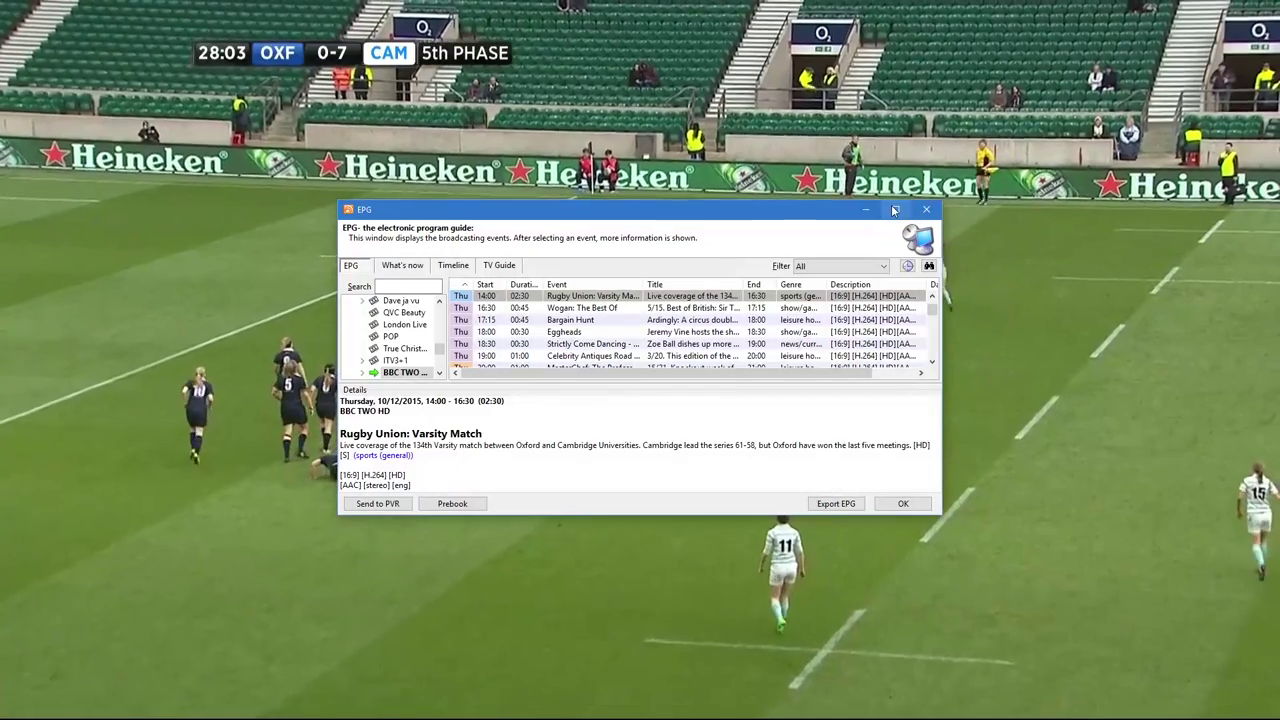
pyautogui.doubleClick(875, 207)
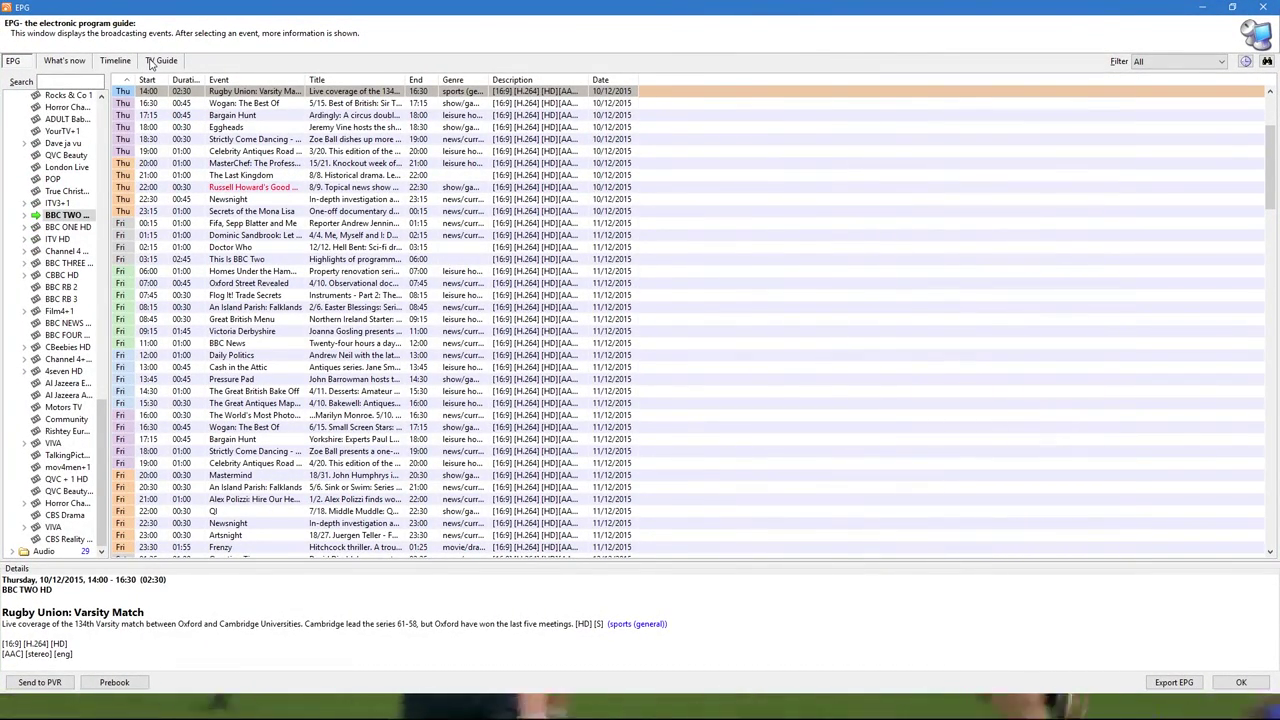
pyautogui.click(116, 61)
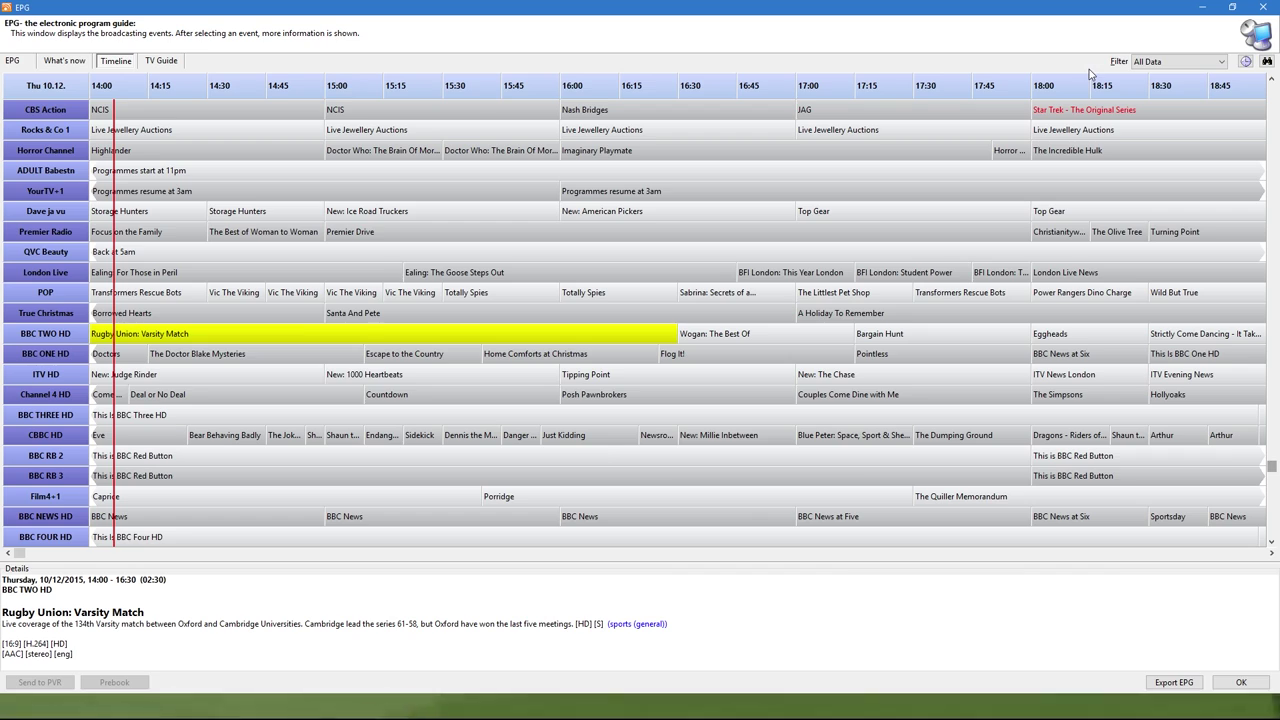
pyautogui.click(1150, 64)
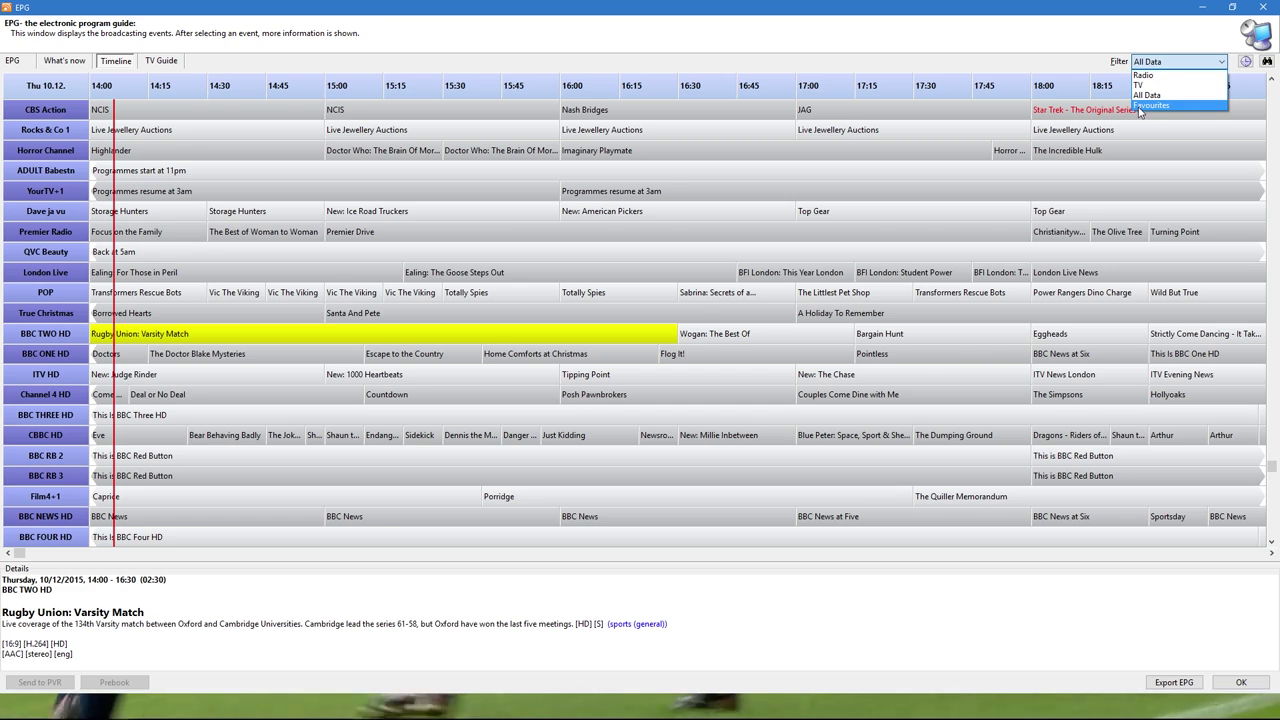
pyautogui.click(1140, 106)
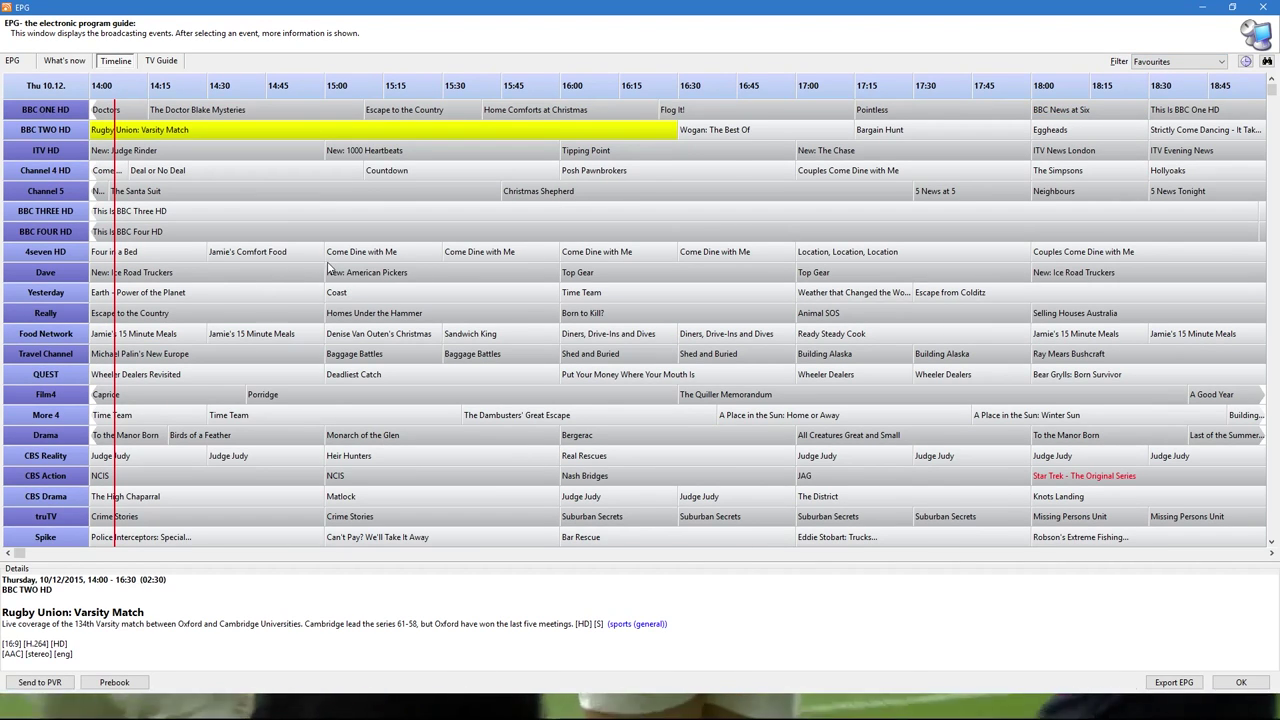
# Look through the programme timeline of the favourite TV and radio channels.
pyautogui.scroll(-8, 329, 270)
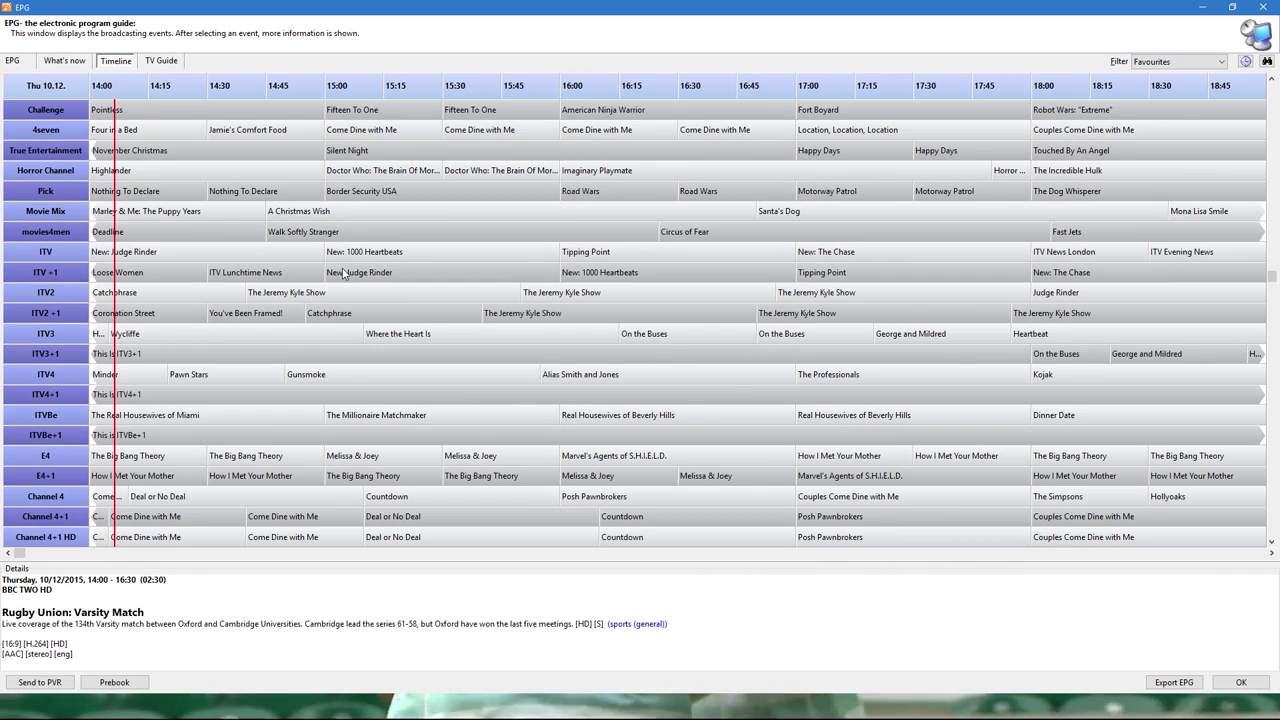
pyautogui.scroll(-7, 342, 273)
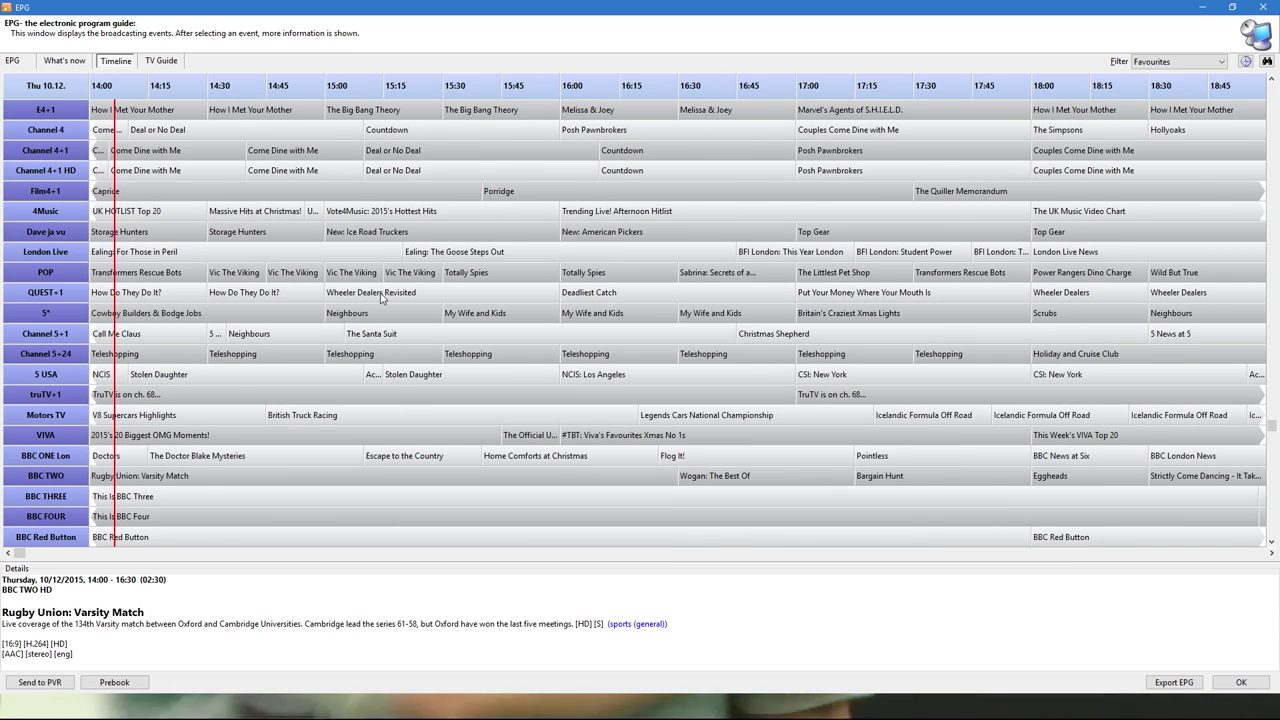
pyautogui.scroll(-4, 380, 297)
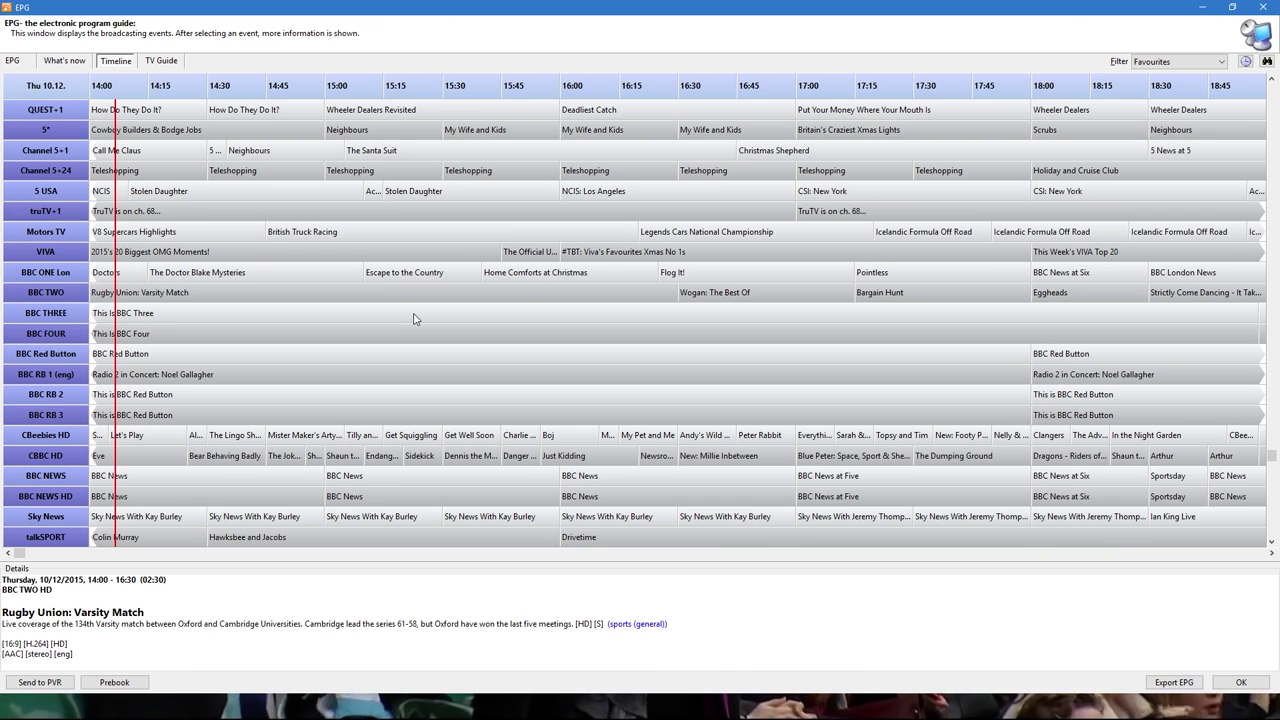
pyautogui.scroll(-5, 403, 320)
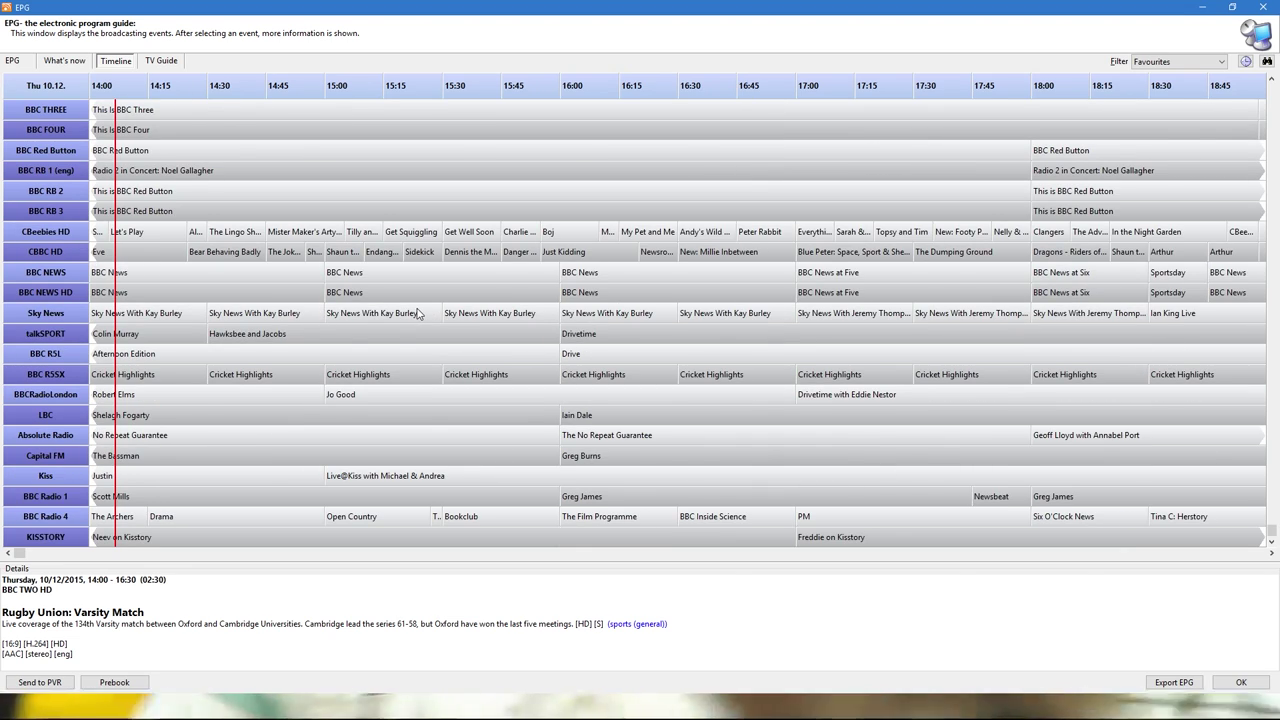
pyautogui.scroll(2, 420, 314)
pyautogui.scroll(10, 627, 350)
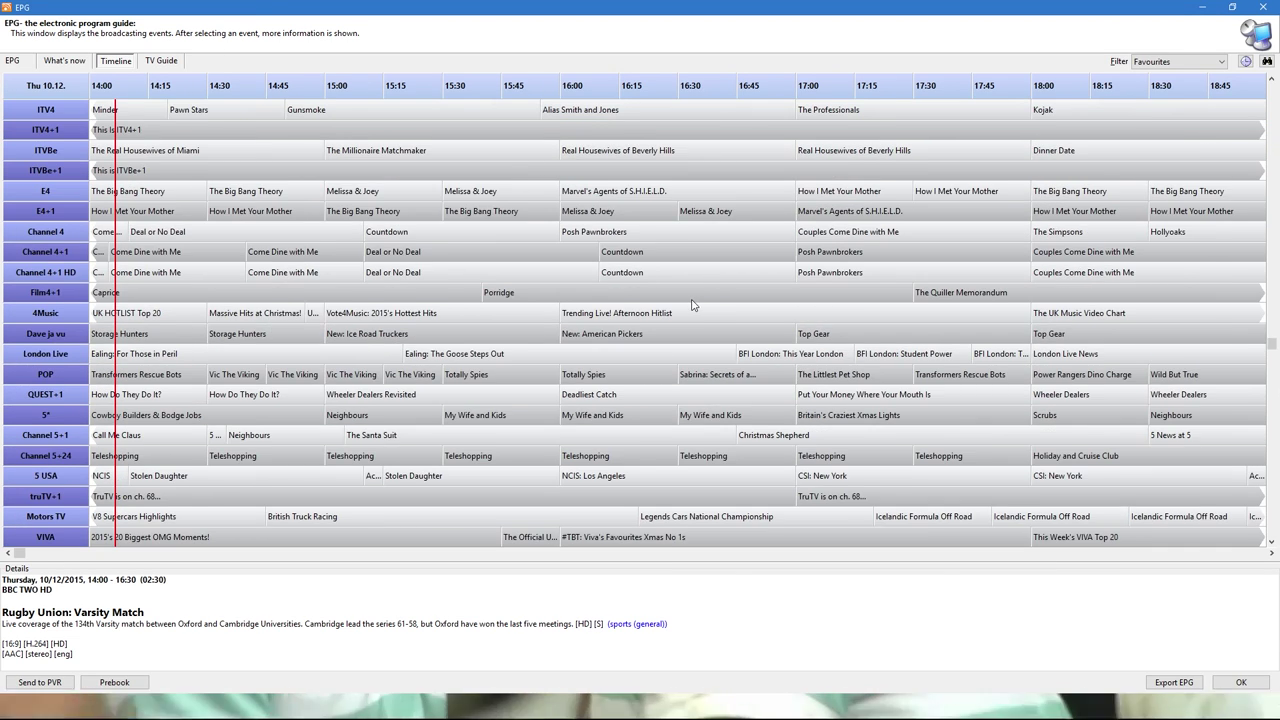
pyautogui.scroll(2, 693, 305)
# Compare the EPG, What's now, Timeline and TV Guide views of the programme guide, and return to the Timeline.
pyautogui.click(14, 62)
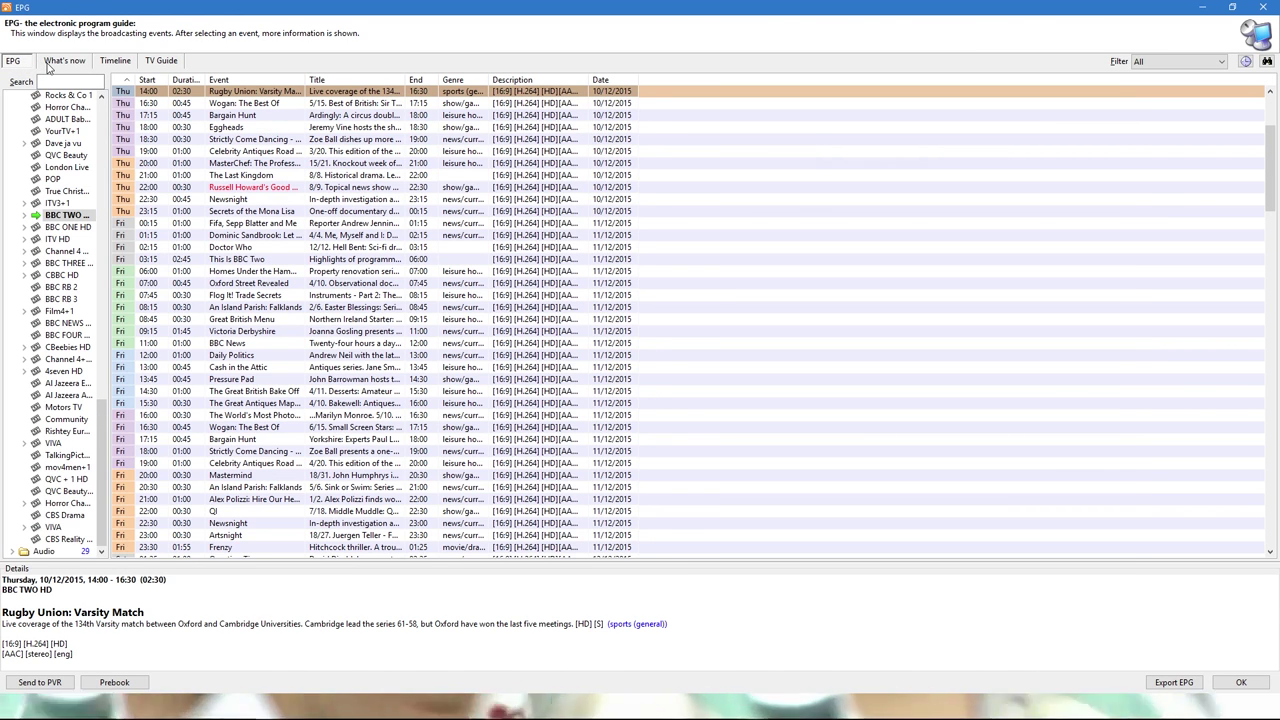
pyautogui.click(63, 62)
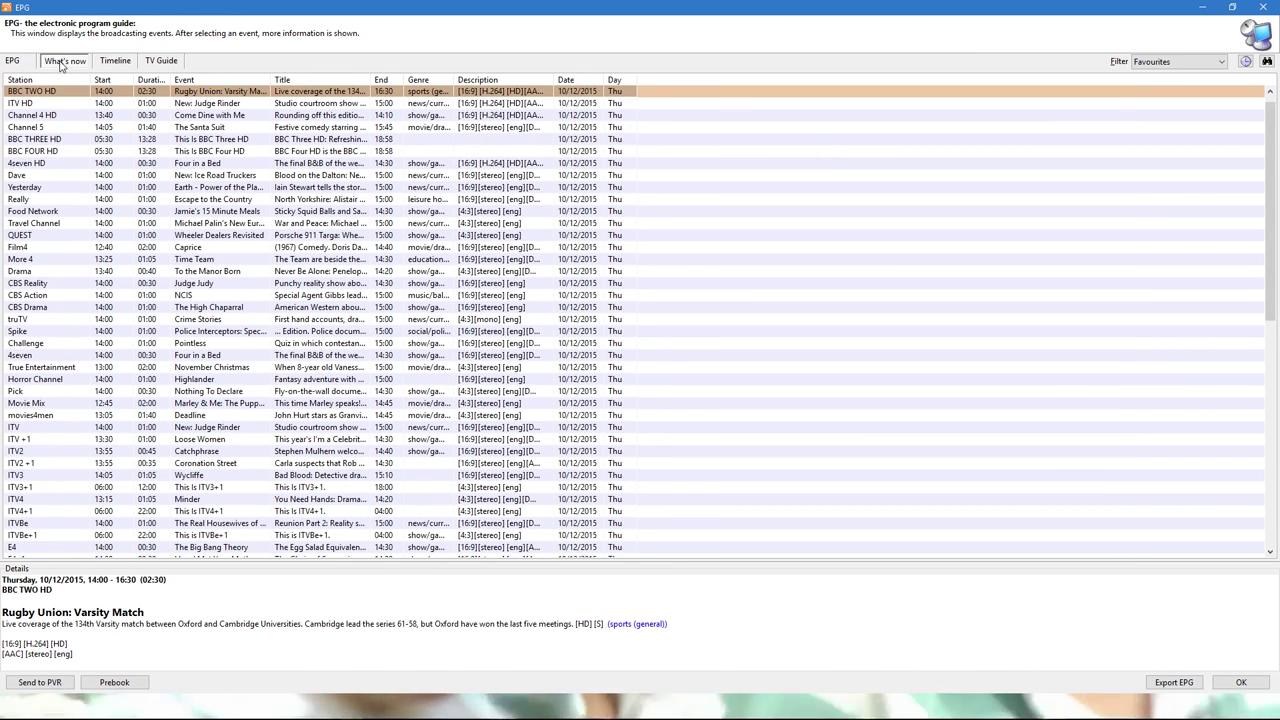
pyautogui.click(114, 62)
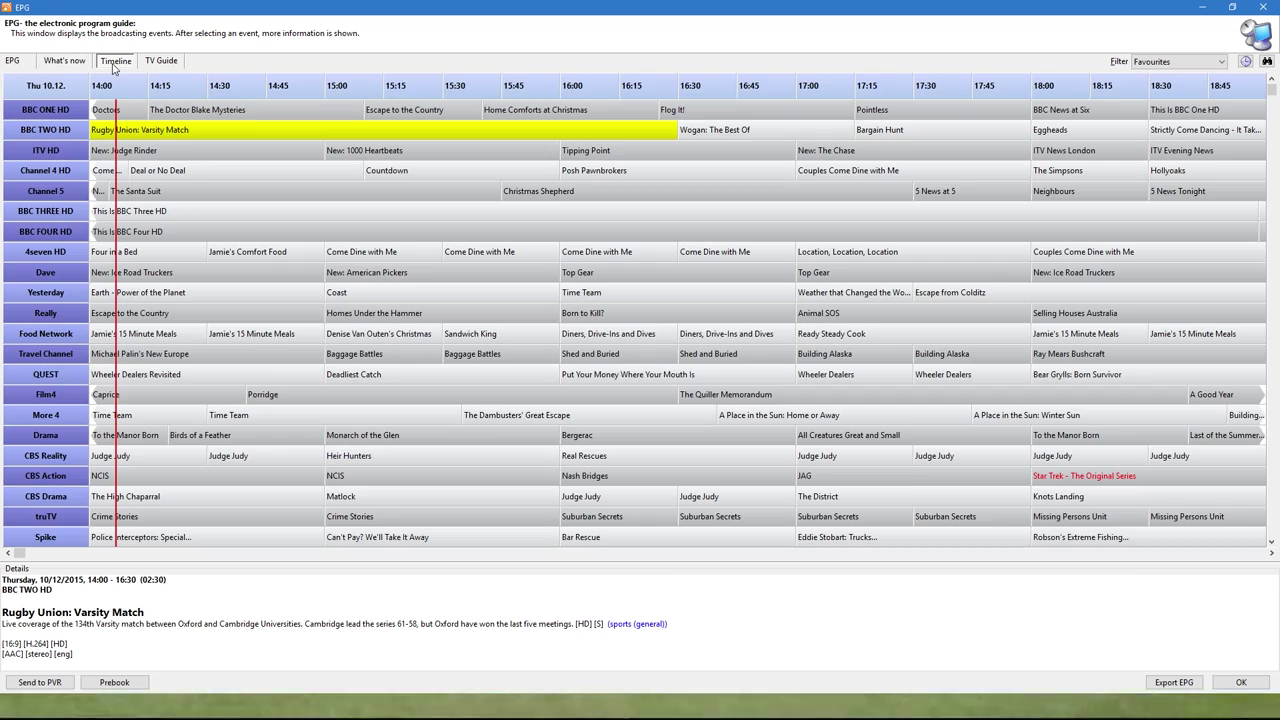
pyautogui.click(160, 62)
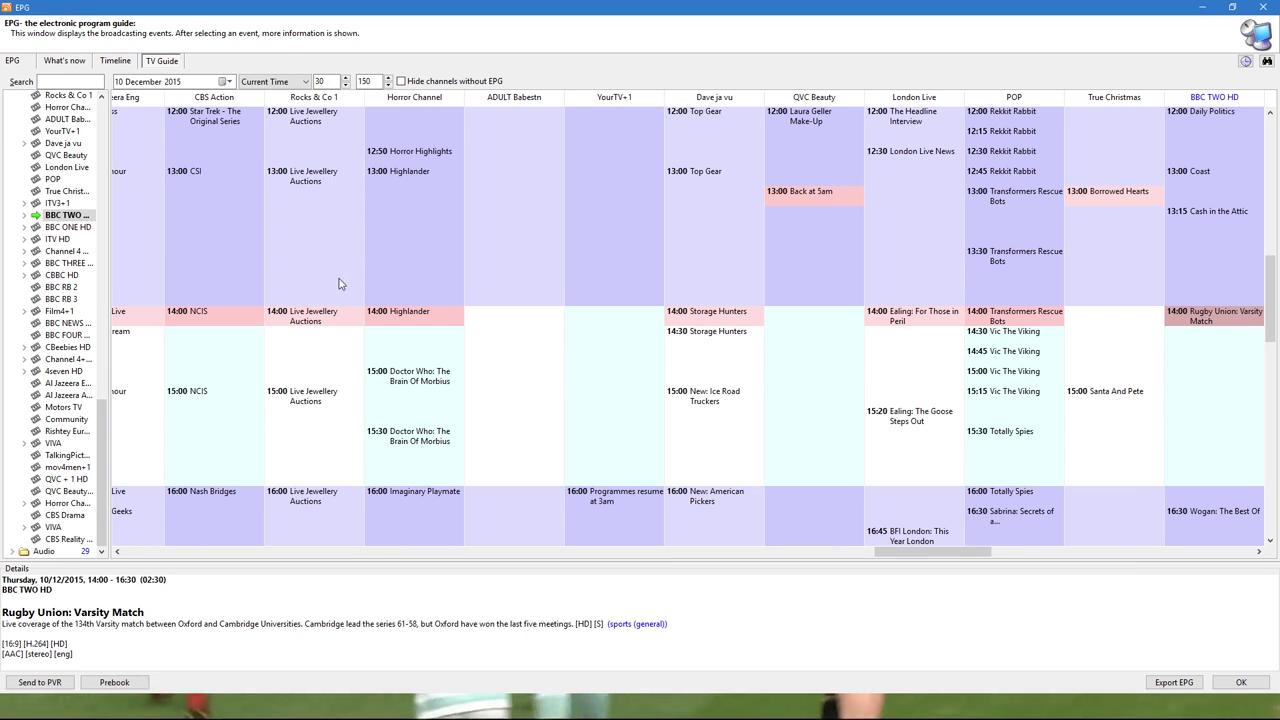
pyautogui.click(112, 62)
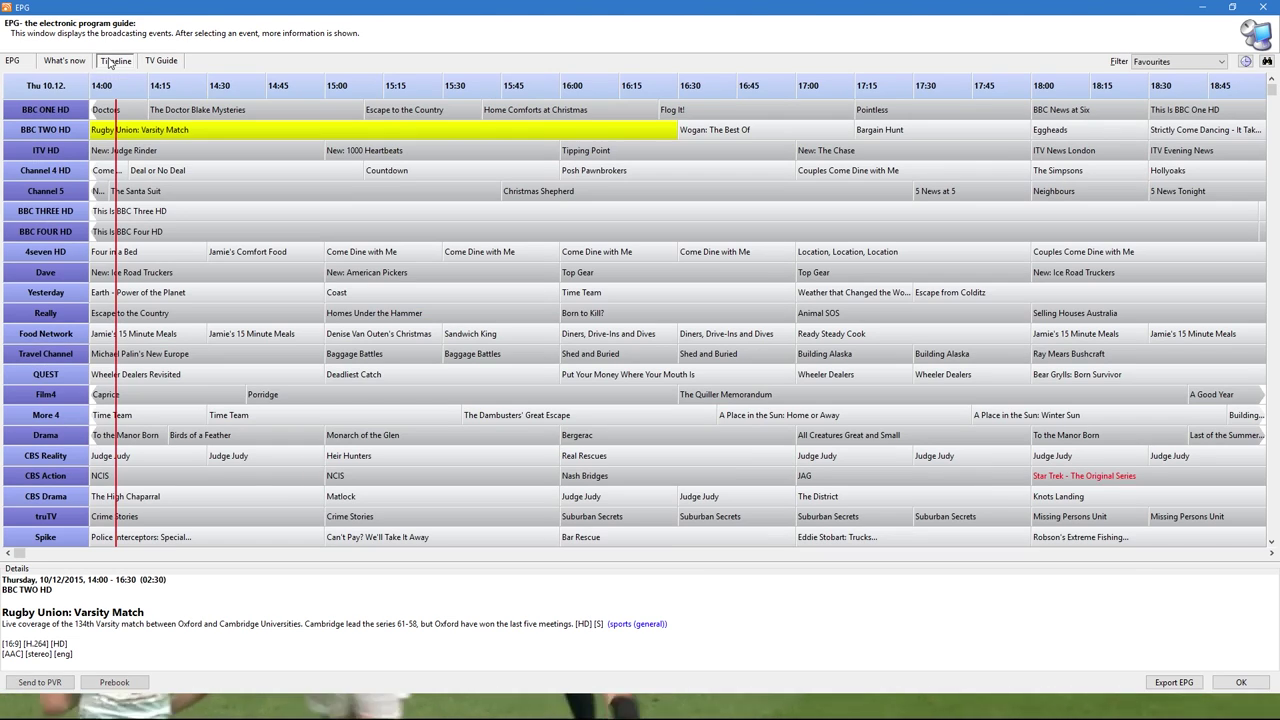